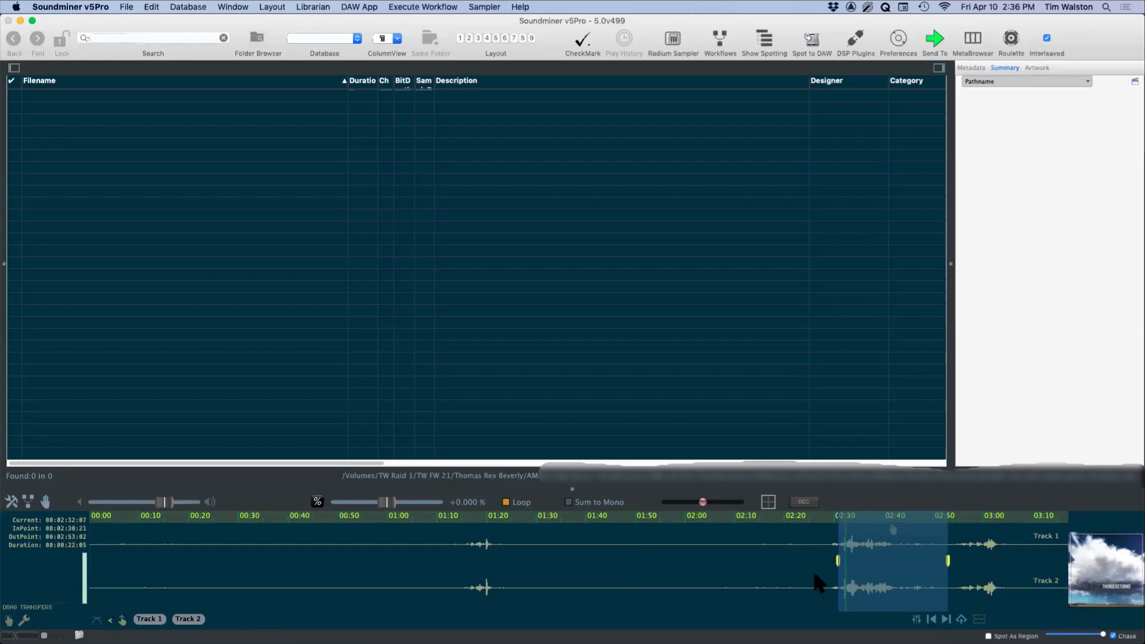
# Step: Open the Radium sampler, load the selected thunder region into slot 1 and trim its start to about 1 second
pyautogui.click(675, 36)
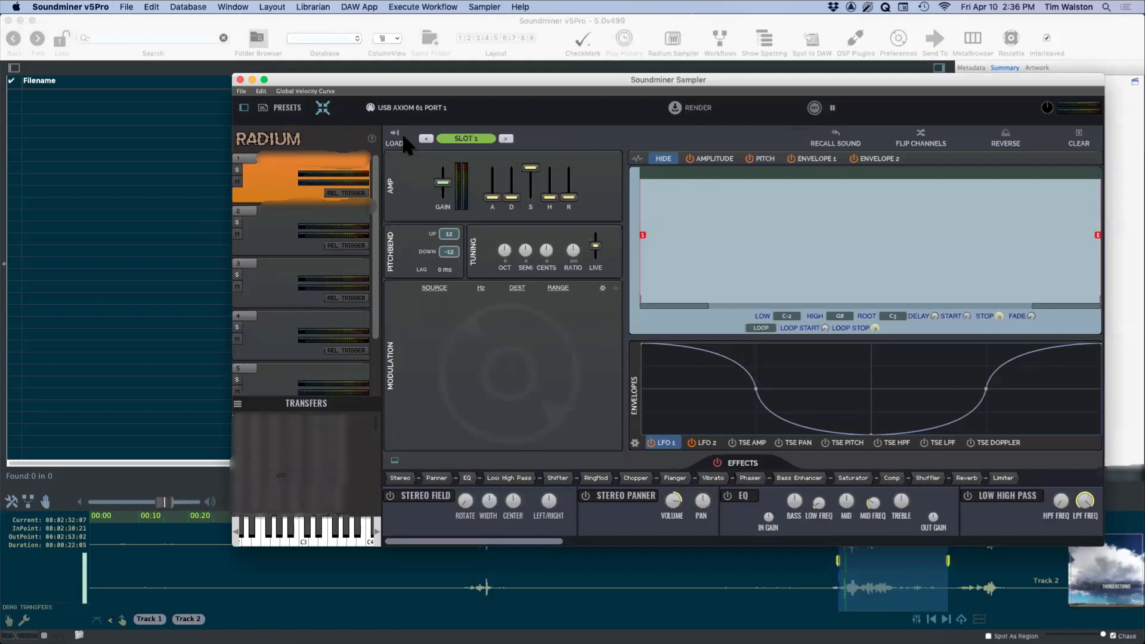
pyautogui.click(395, 137)
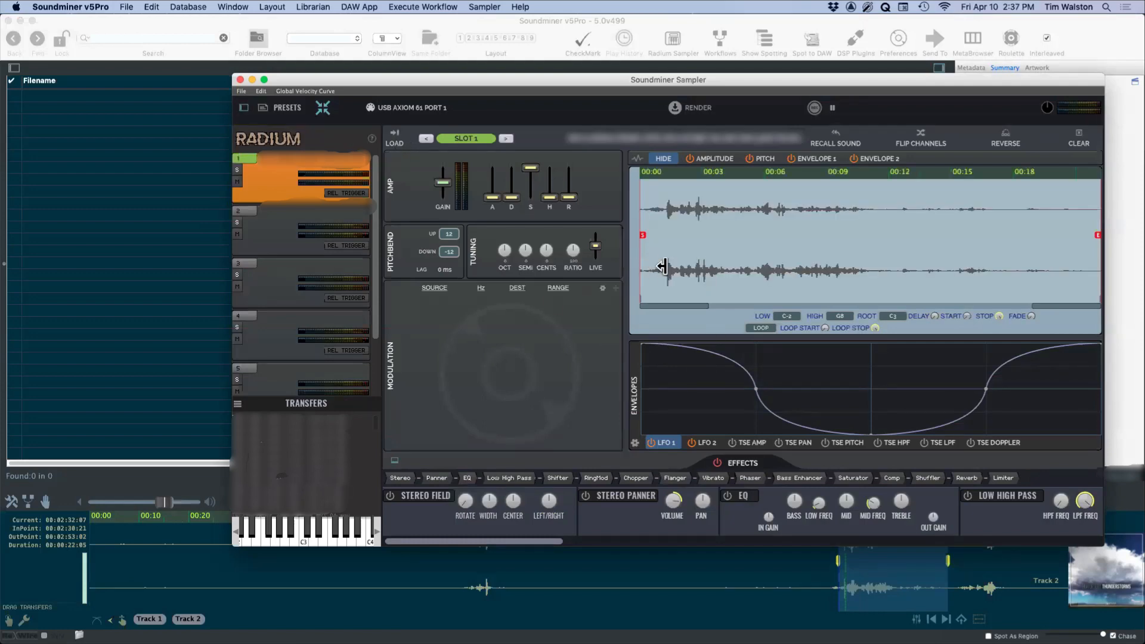
pyautogui.moveTo(640, 255)
pyautogui.mouseDown()
pyautogui.moveTo(647, 233)
pyautogui.moveTo(662, 241)
pyautogui.mouseUp()
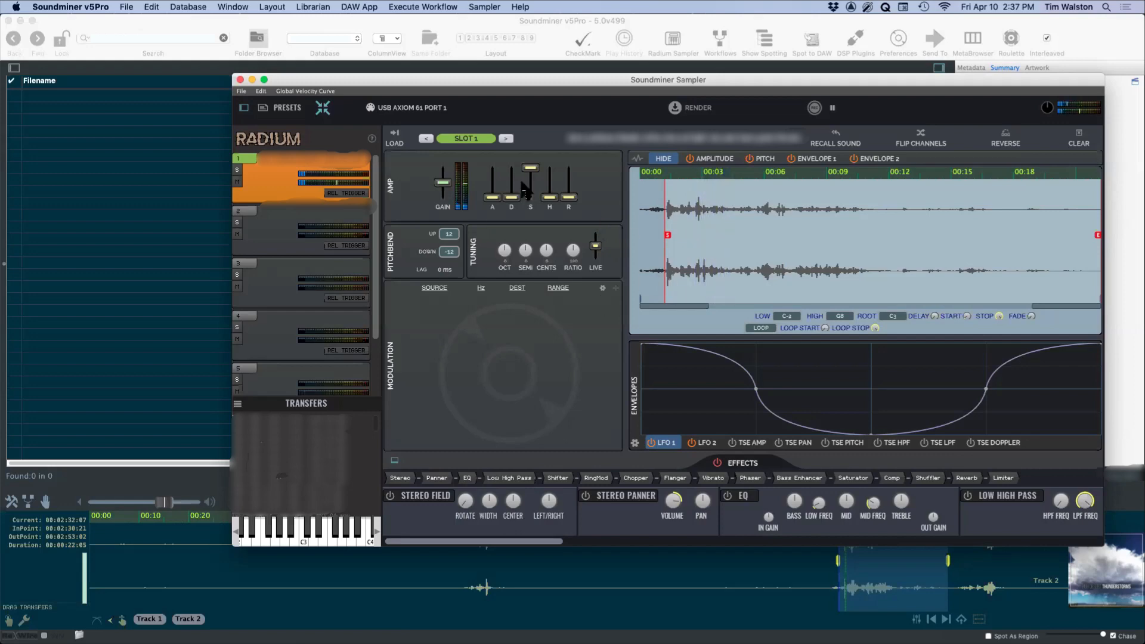
# Step: Enable the Limiter on slot 1 with a lowered threshold and lengthen the amp release slightly
pyautogui.click(1006, 480)
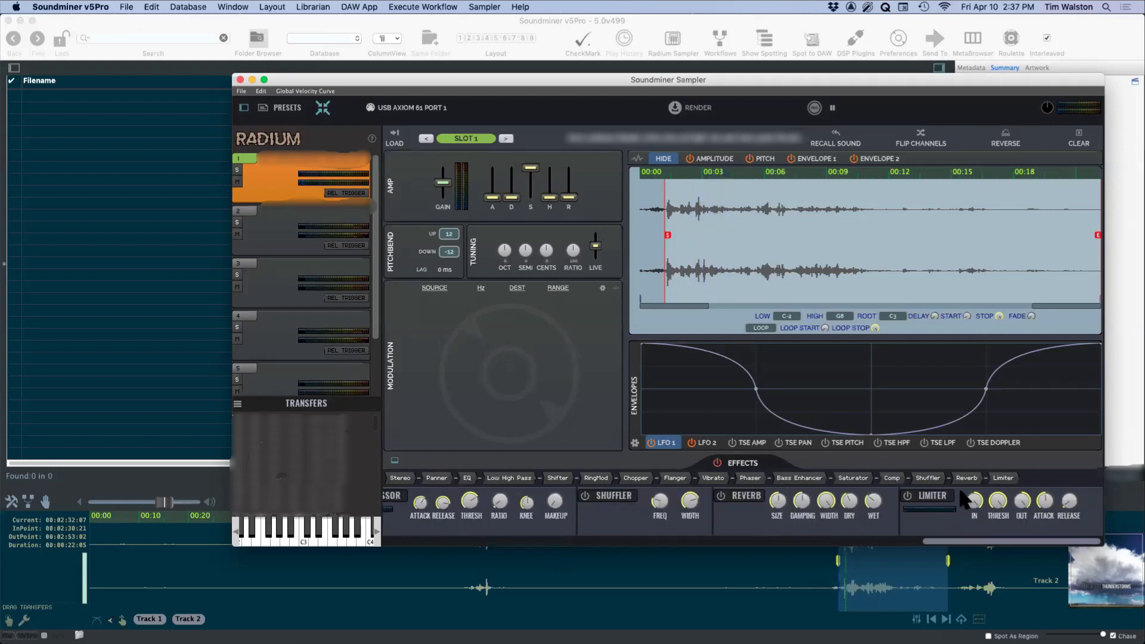
pyautogui.click(907, 496)
pyautogui.moveTo(998, 503); pyautogui.dragTo(992, 527)
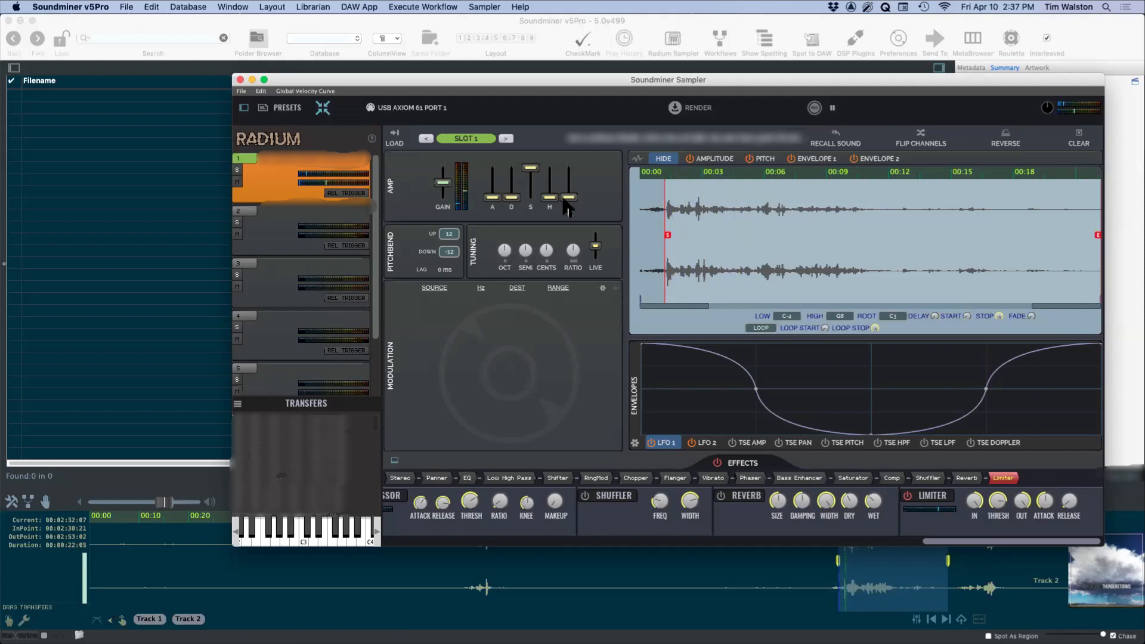
pyautogui.moveTo(569, 197); pyautogui.dragTo(570, 188)
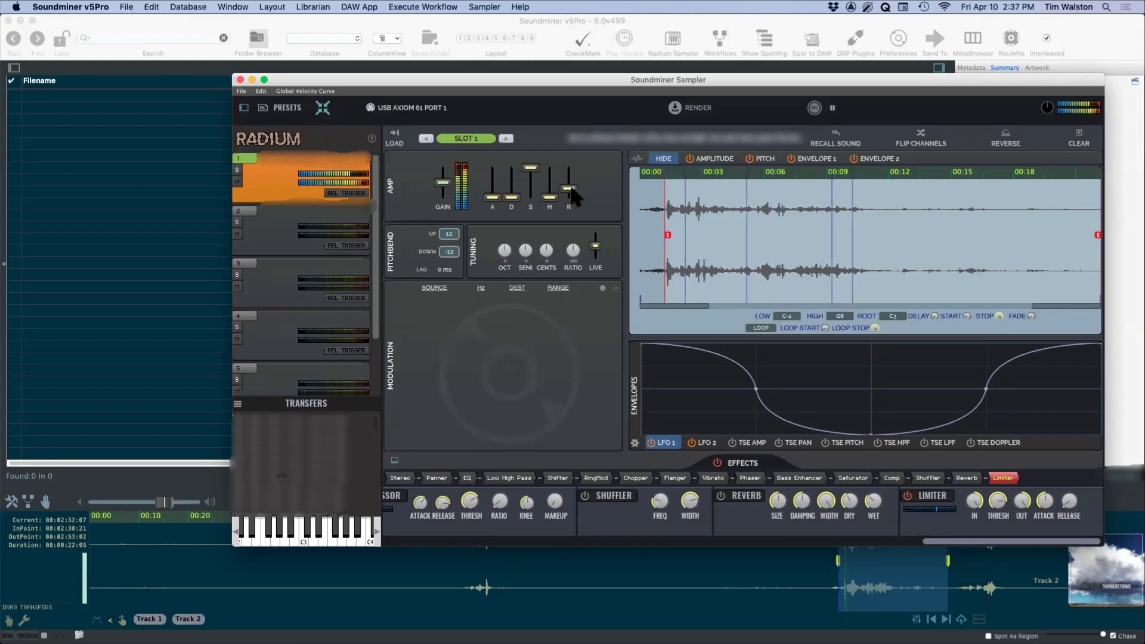
# Step: Enable the Saturator on slot 1, and try out the Bass Enhancer with reduced drive before switching it off
pyautogui.hscroll(-5, 775, 507)
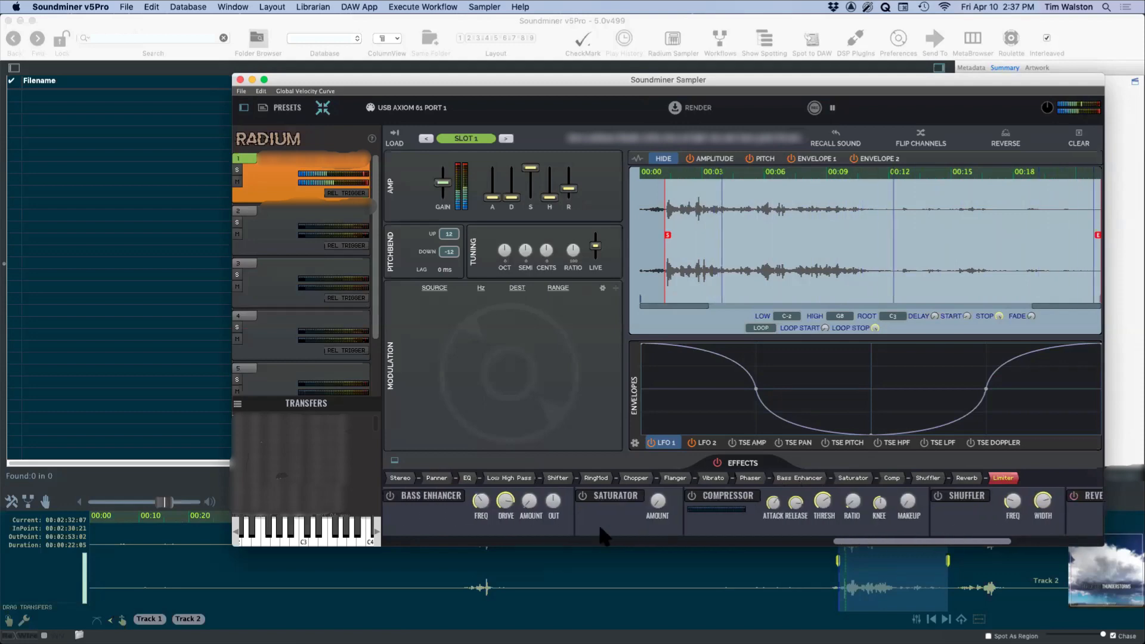
pyautogui.click(390, 496)
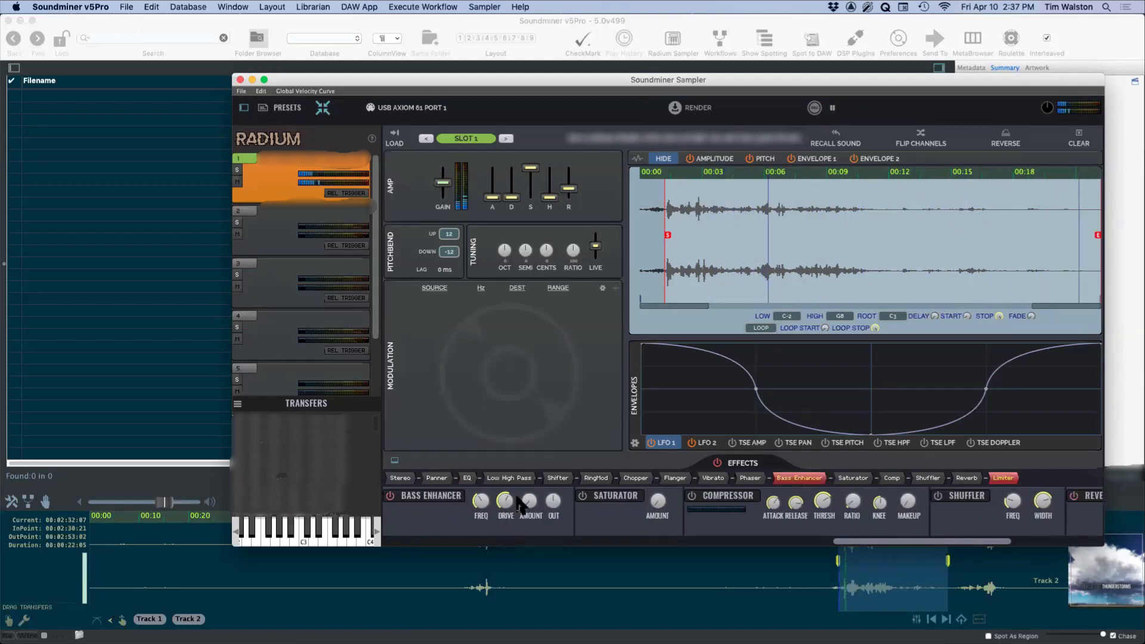
pyautogui.click(598, 495)
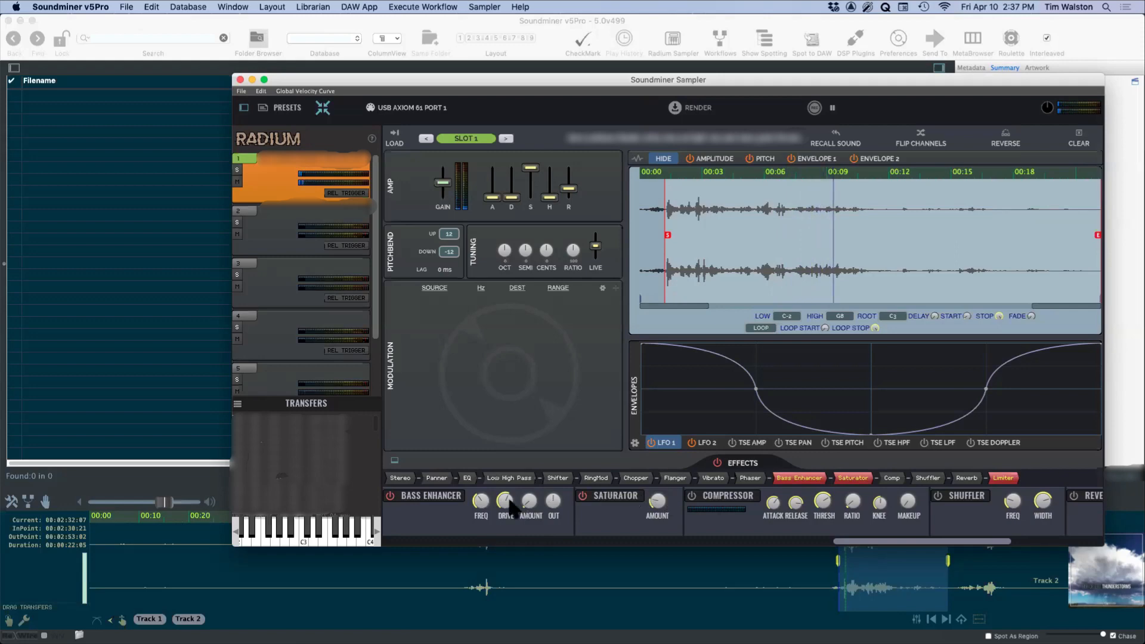
pyautogui.moveTo(480, 501); pyautogui.dragTo(490, 542)
pyautogui.click(527, 493)
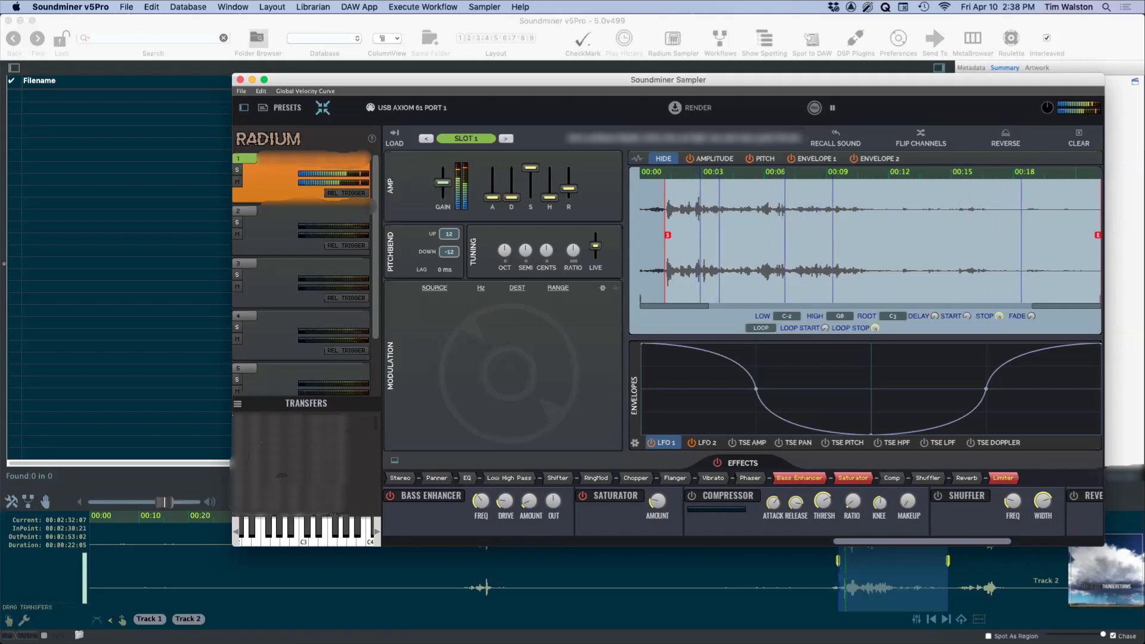
pyautogui.click(391, 496)
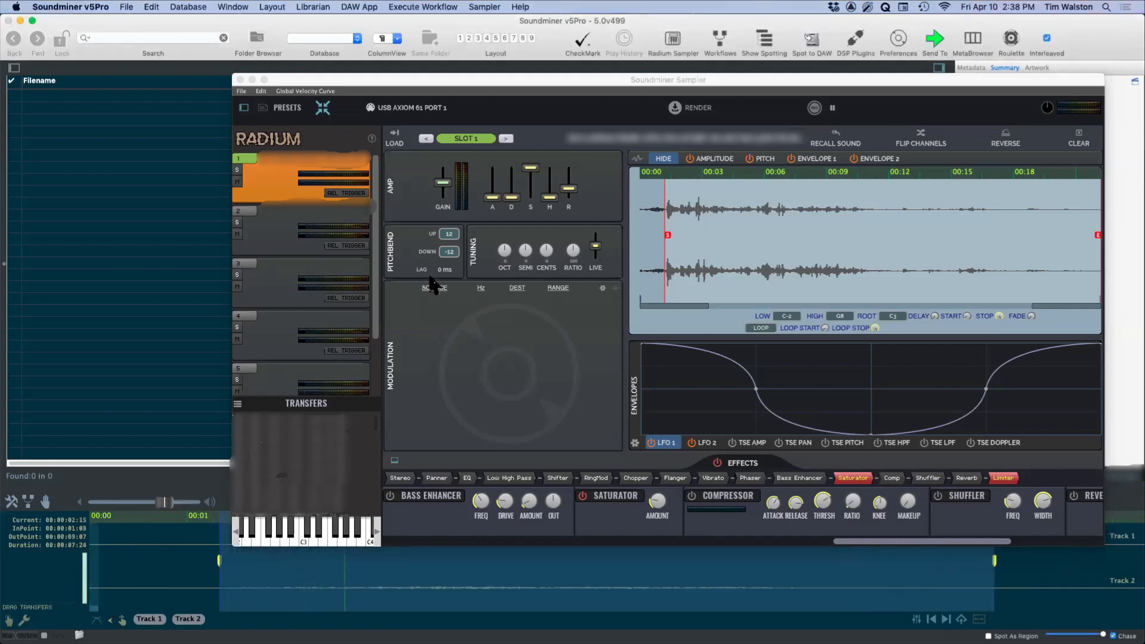
# Step: Solo slot 2, load the stretched wheeze wind region and trim it to about 0:00.9–0:06.5
pyautogui.click(276, 224)
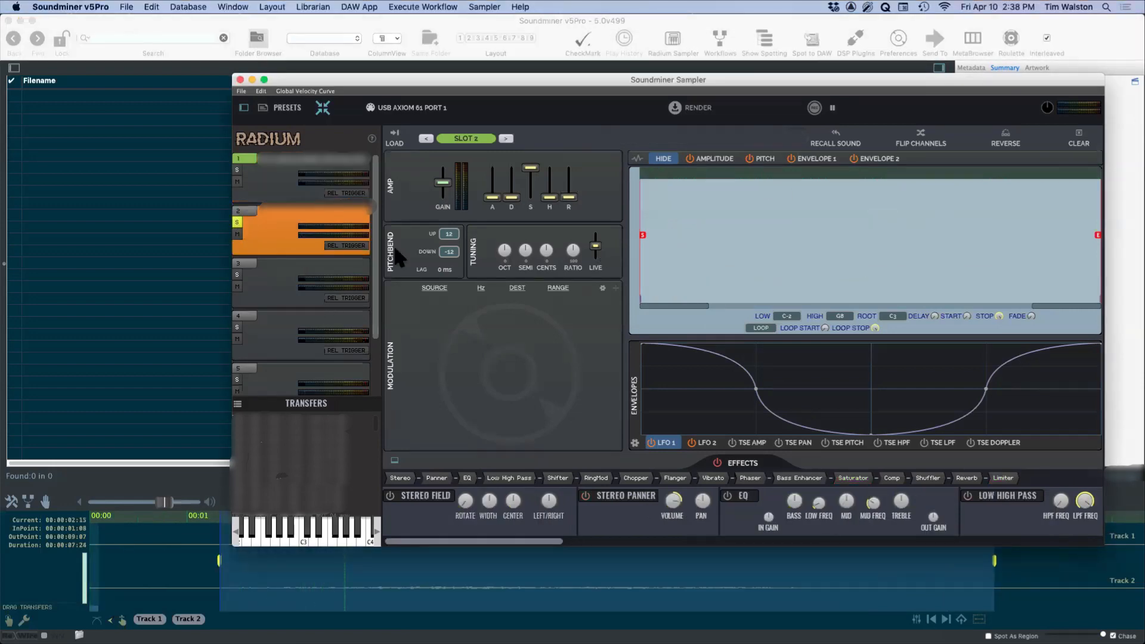
pyautogui.click(394, 146)
pyautogui.moveTo(642, 235); pyautogui.dragTo(688, 238)
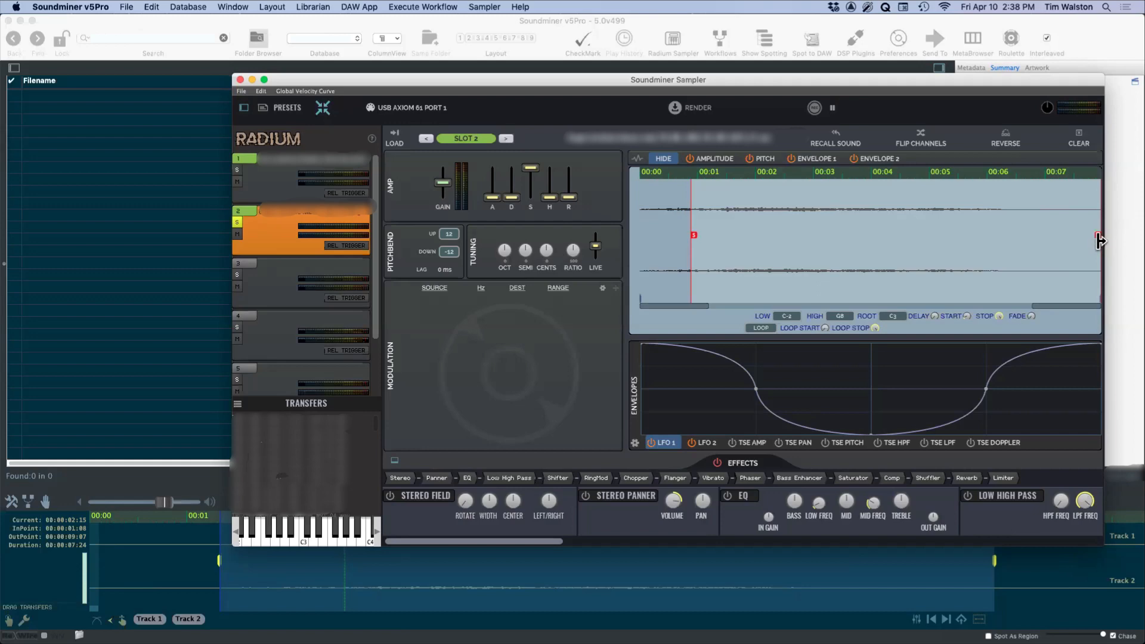
pyautogui.moveTo(1098, 235)
pyautogui.mouseDown()
pyautogui.moveTo(1018, 240)
pyautogui.moveTo(1020, 251)
pyautogui.mouseUp()
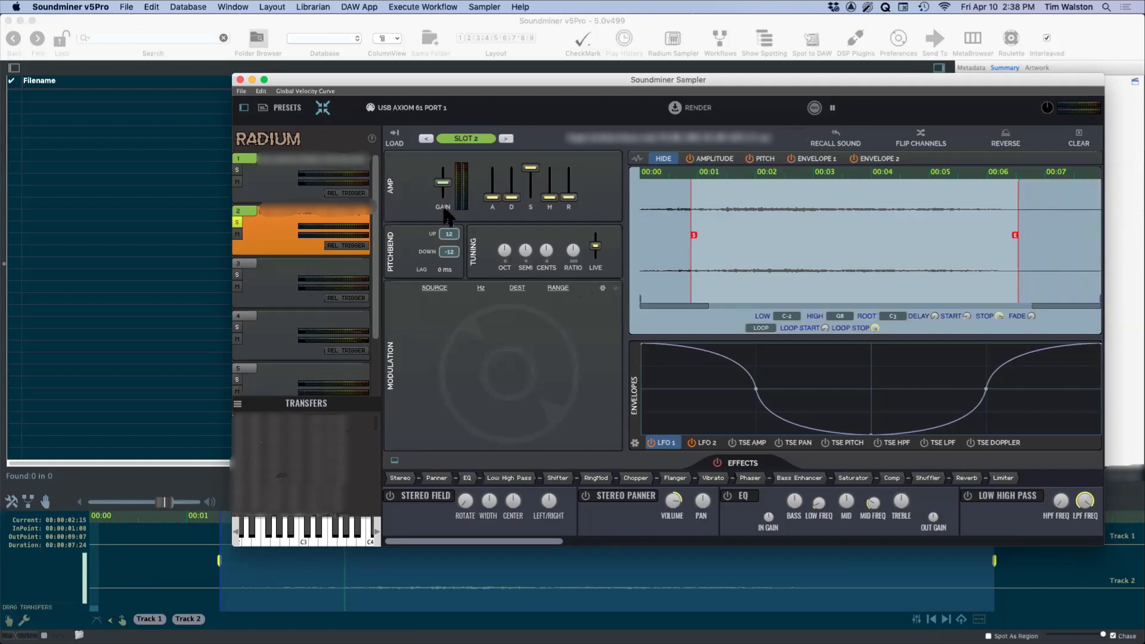
# Step: Lengthen slot 2's amp attack and release, and raise its gain slightly while auditioning the sound
pyautogui.moveTo(569, 198); pyautogui.dragTo(569, 188)
pyautogui.moveTo(493, 196); pyautogui.dragTo(493, 188)
pyautogui.press('space')
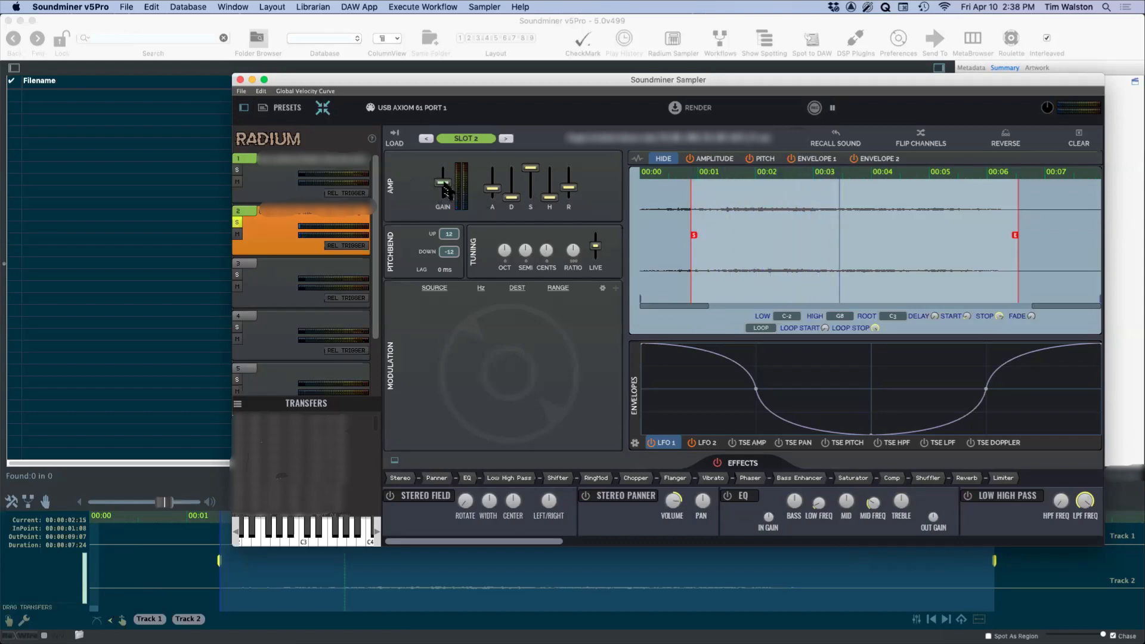
pyautogui.moveTo(443, 182); pyautogui.dragTo(443, 179)
pyautogui.press('space')
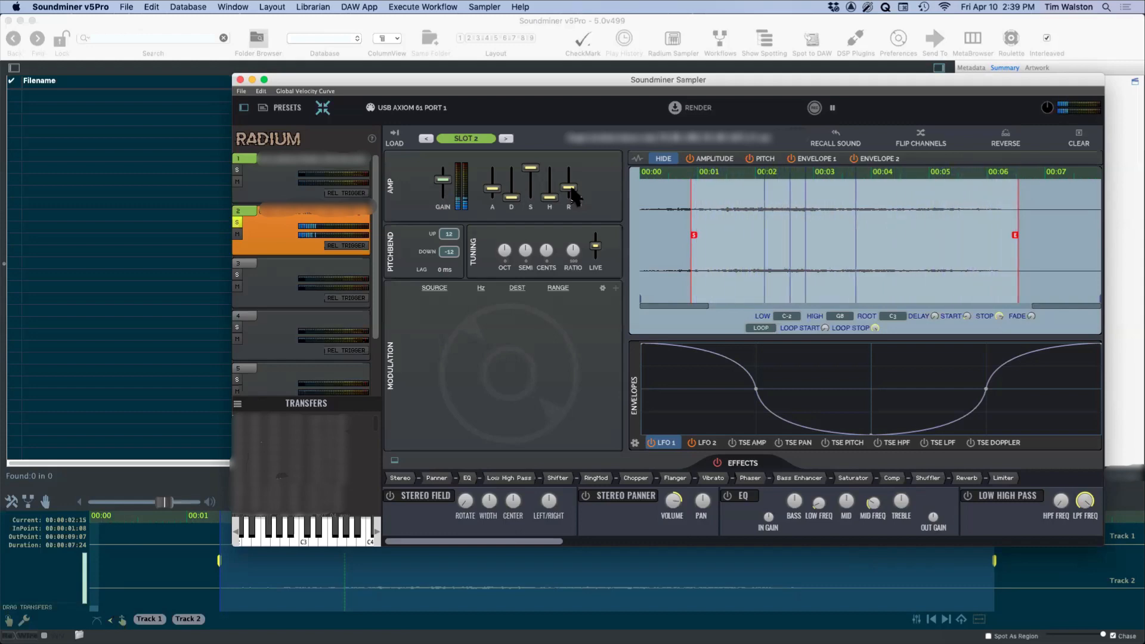
# Step: Loop slot 2's sample from about 0:00.9 to 0:05.8 and lengthen the amp attack a little more
pyautogui.click(179, 519)
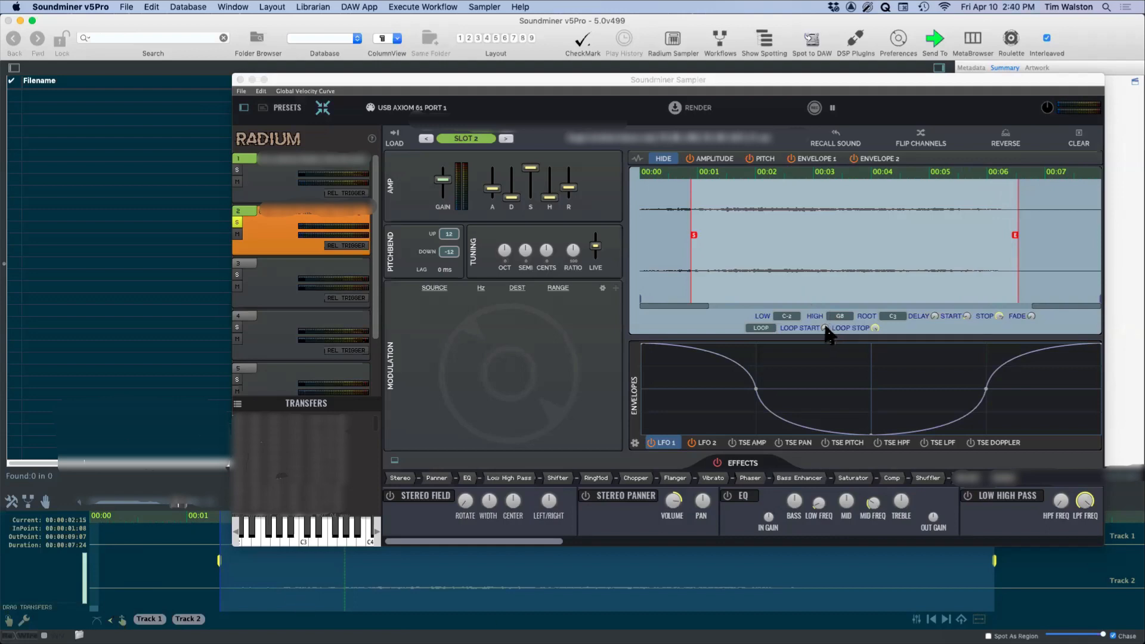
pyautogui.click(803, 327)
pyautogui.click(771, 328)
pyautogui.click(772, 349)
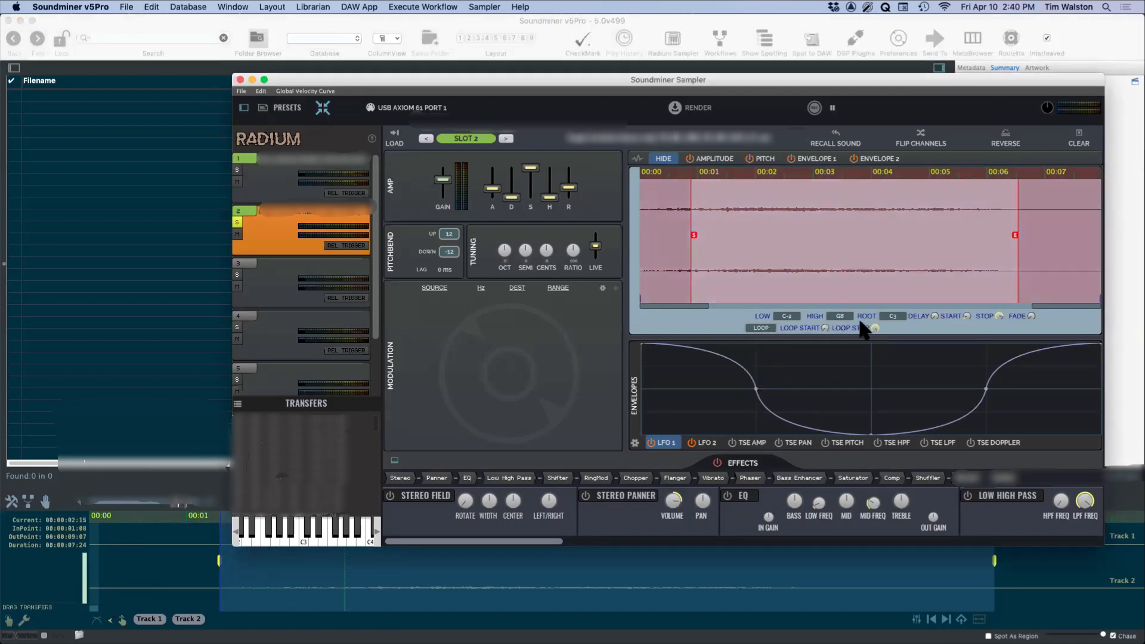
pyautogui.moveTo(827, 327)
pyautogui.mouseDown()
pyautogui.moveTo(824, 297)
pyautogui.moveTo(868, 346)
pyautogui.moveTo(864, 358)
pyautogui.moveTo(847, 349)
pyautogui.mouseUp()
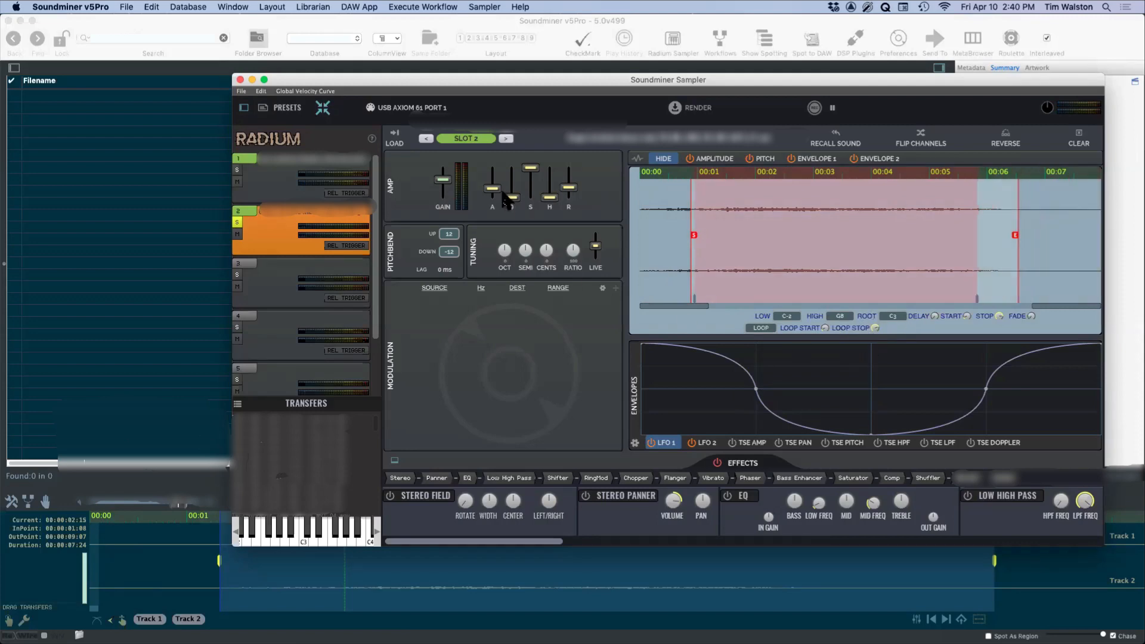
pyautogui.moveTo(493, 188); pyautogui.dragTo(495, 183)
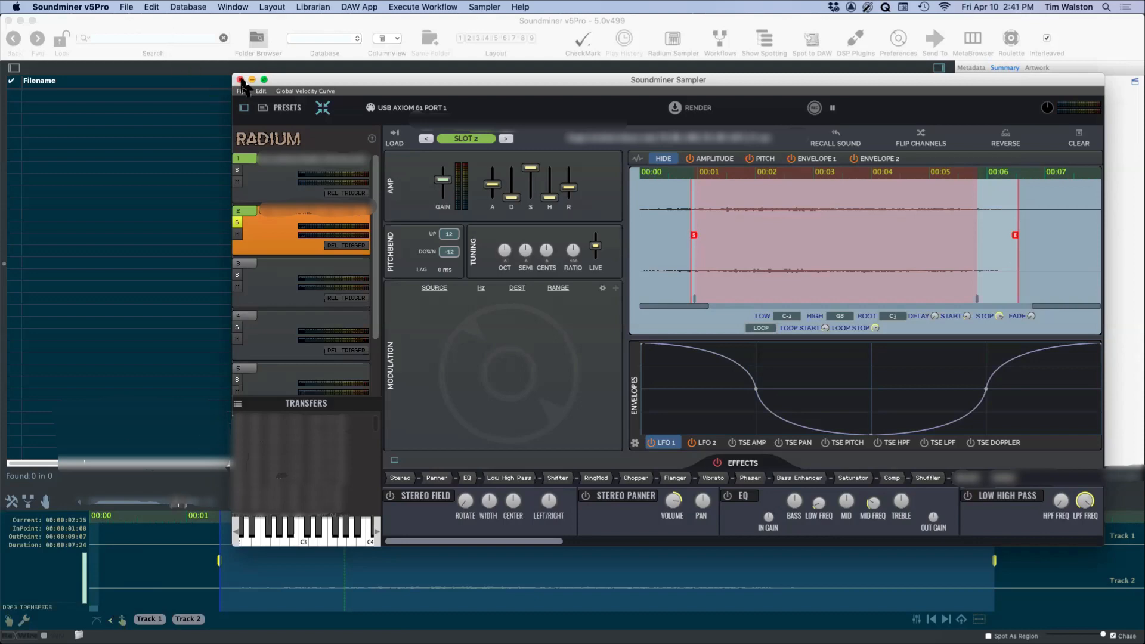
# Step: Search the sound library for new source files and move the sampler window clear of the results list
pyautogui.click(216, 28)
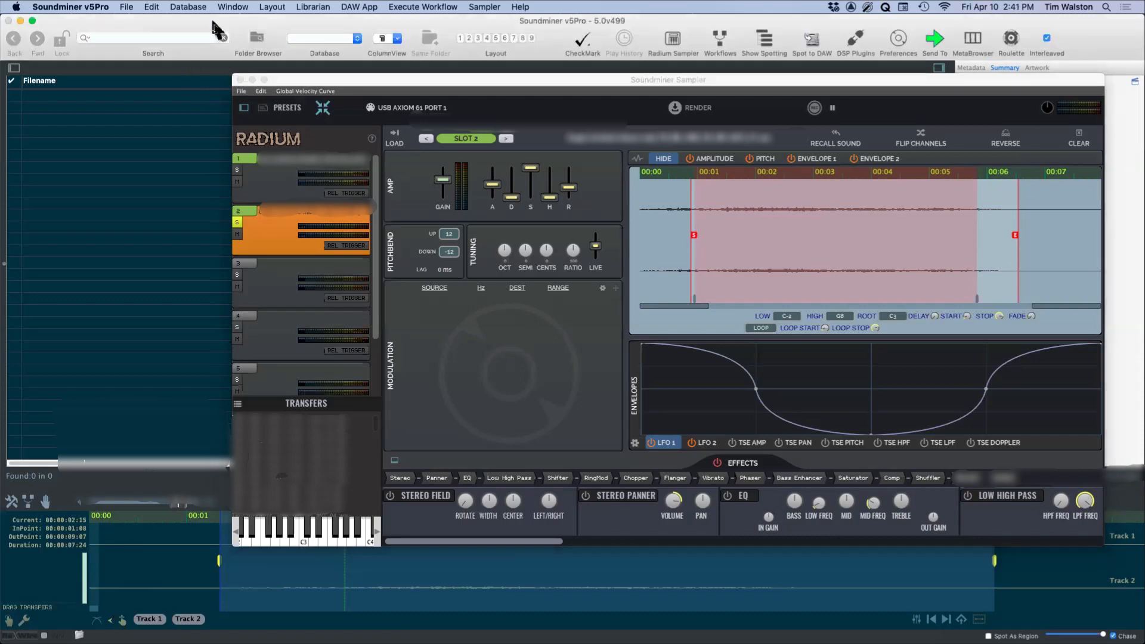
pyautogui.moveTo(279, 80); pyautogui.dragTo(130, 64)
pyautogui.click(144, 38)
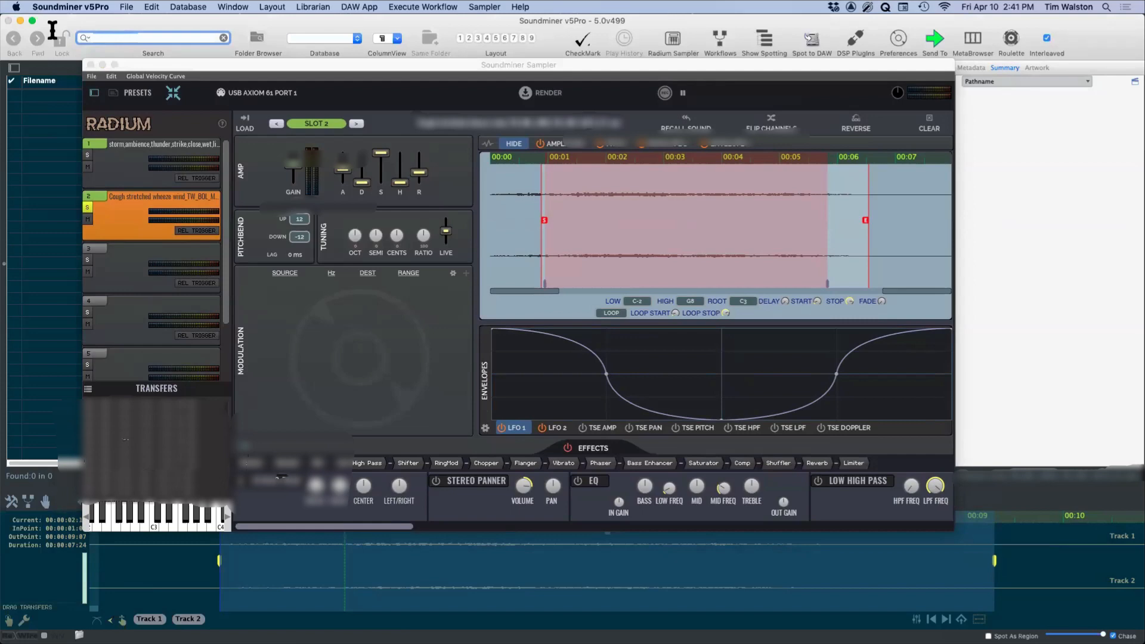
pyautogui.click(223, 37)
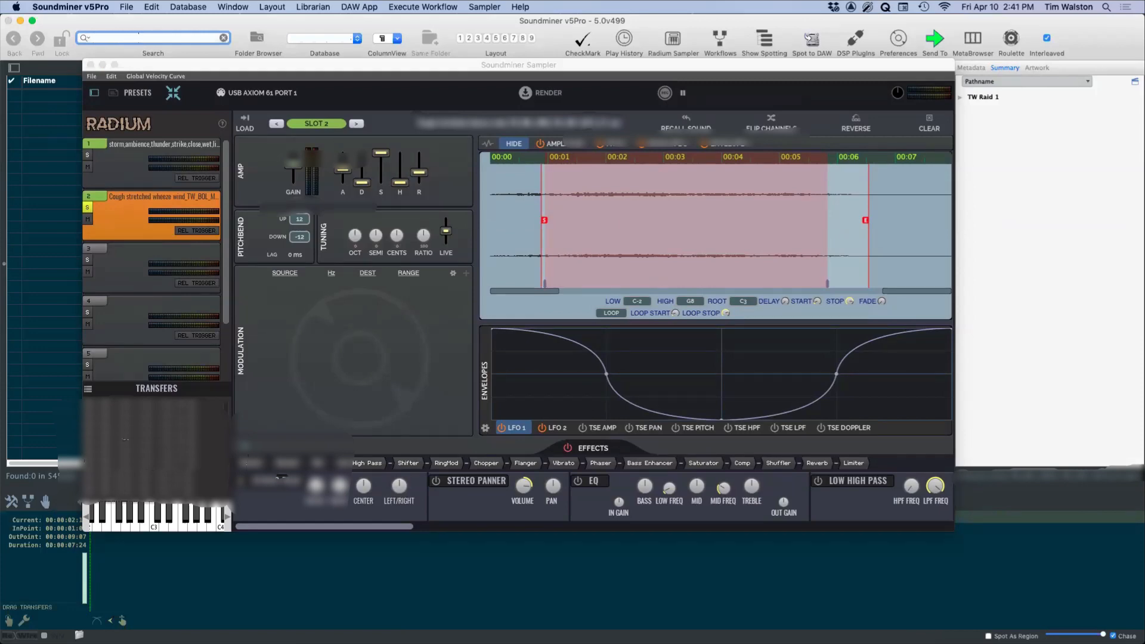
pyautogui.press('Return')
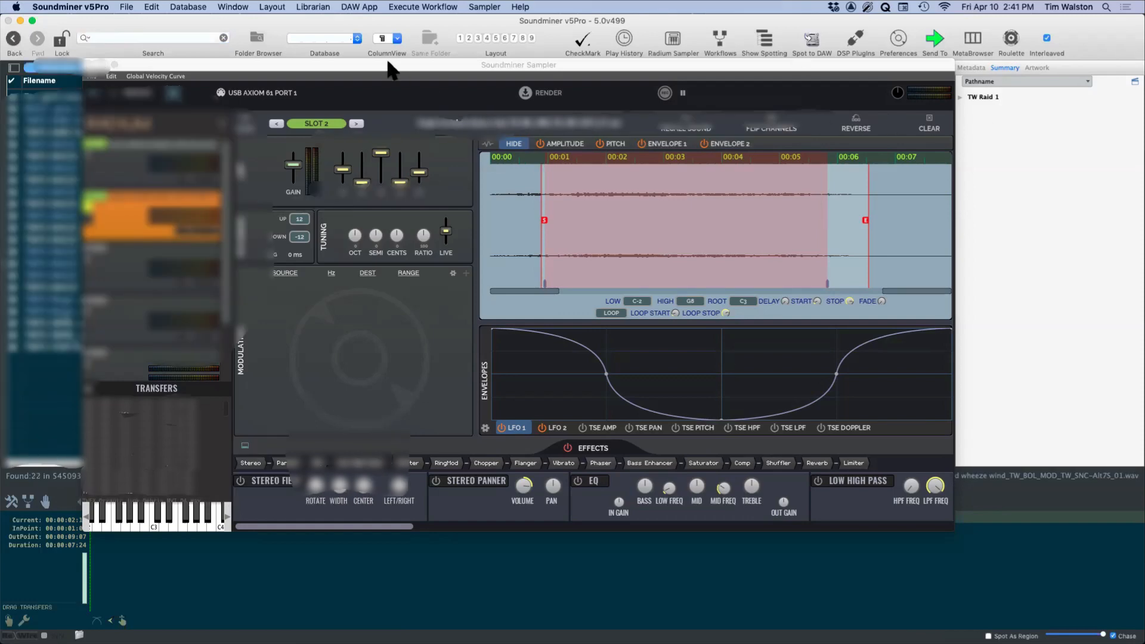
pyautogui.moveTo(390, 64); pyautogui.dragTo(591, 59)
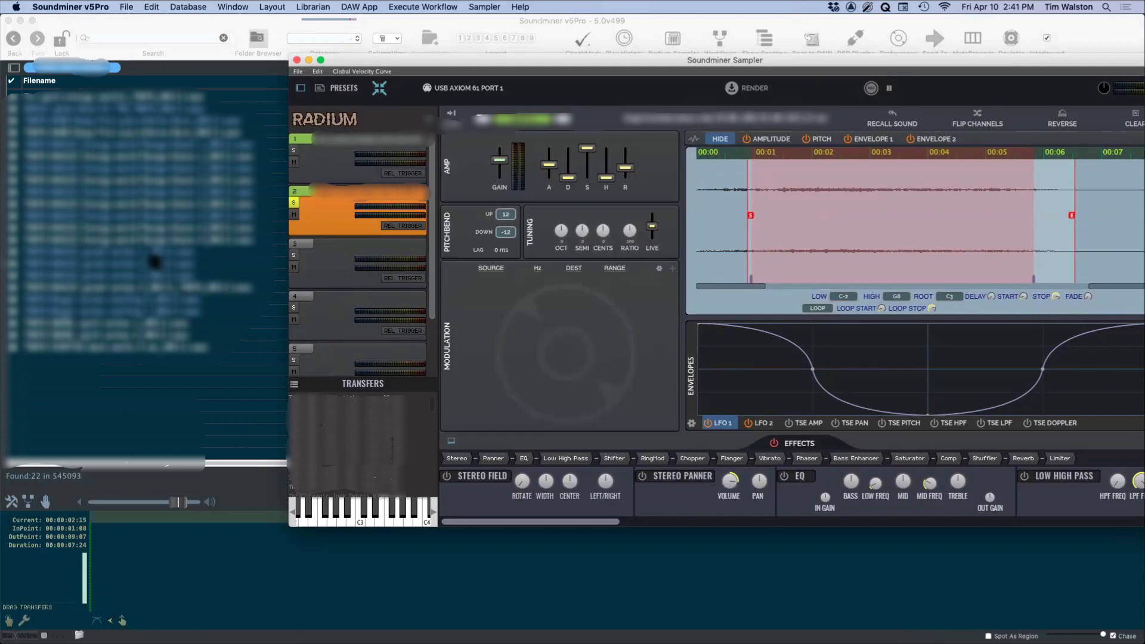
# Step: Audition several of the found recordings, jumping to different points in their waveforms
pyautogui.click(179, 251)
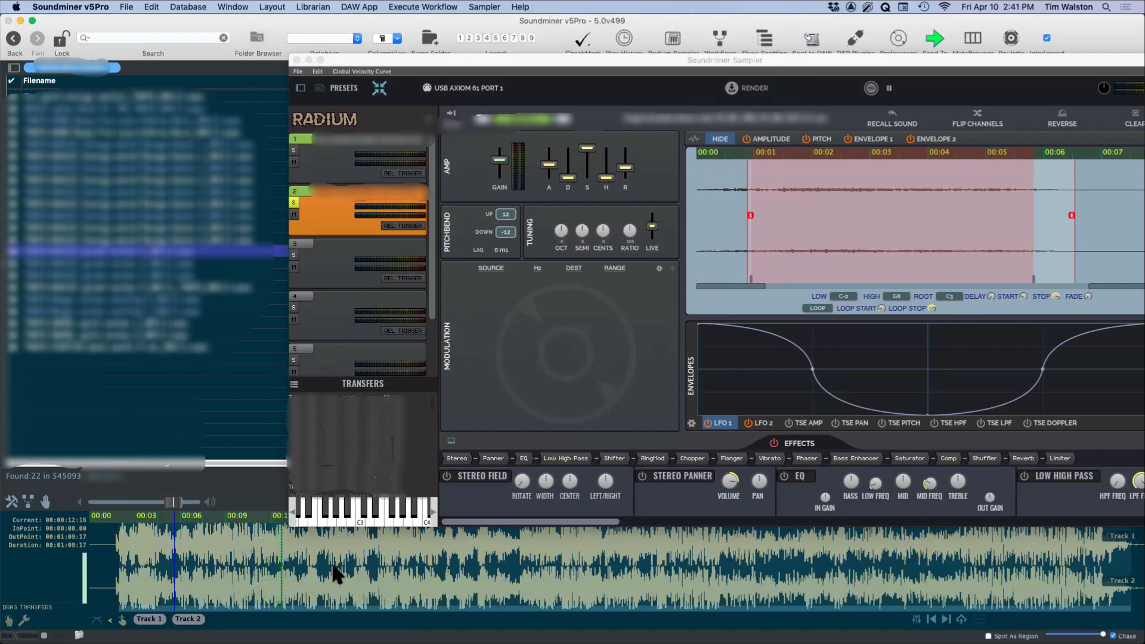
pyautogui.click(158, 276)
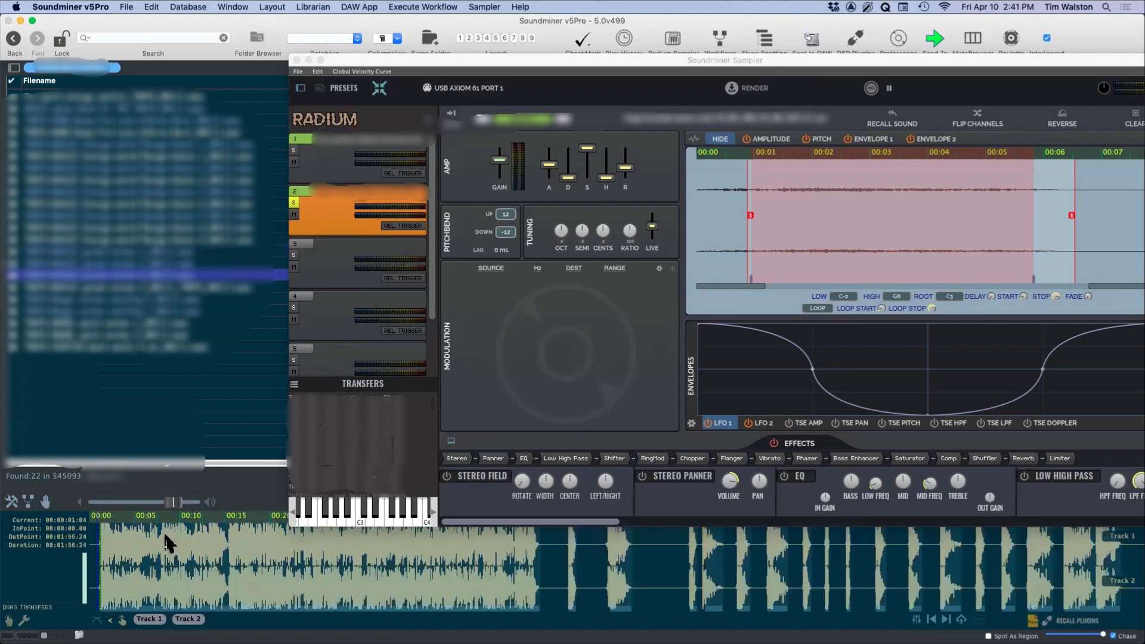
pyautogui.click(416, 572)
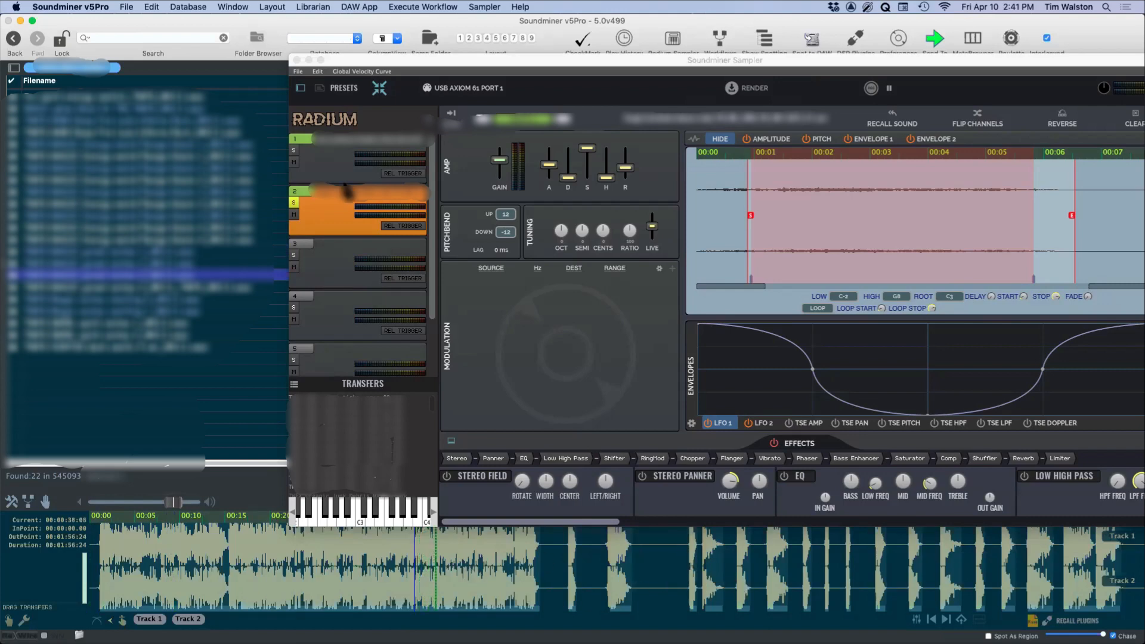
pyautogui.click(704, 561)
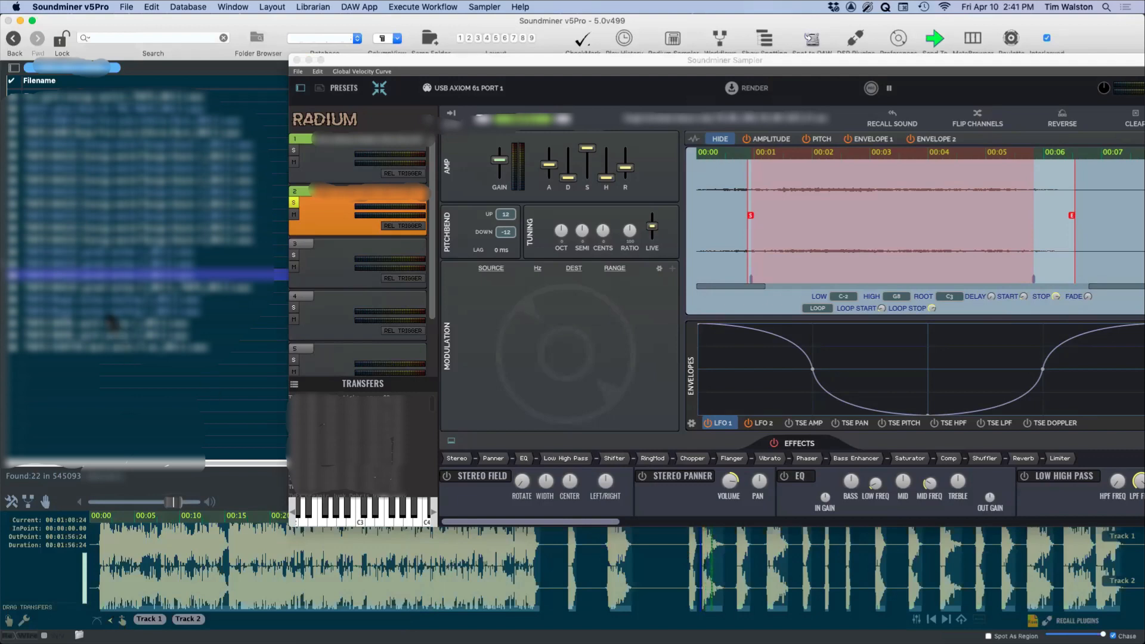
pyautogui.click(110, 304)
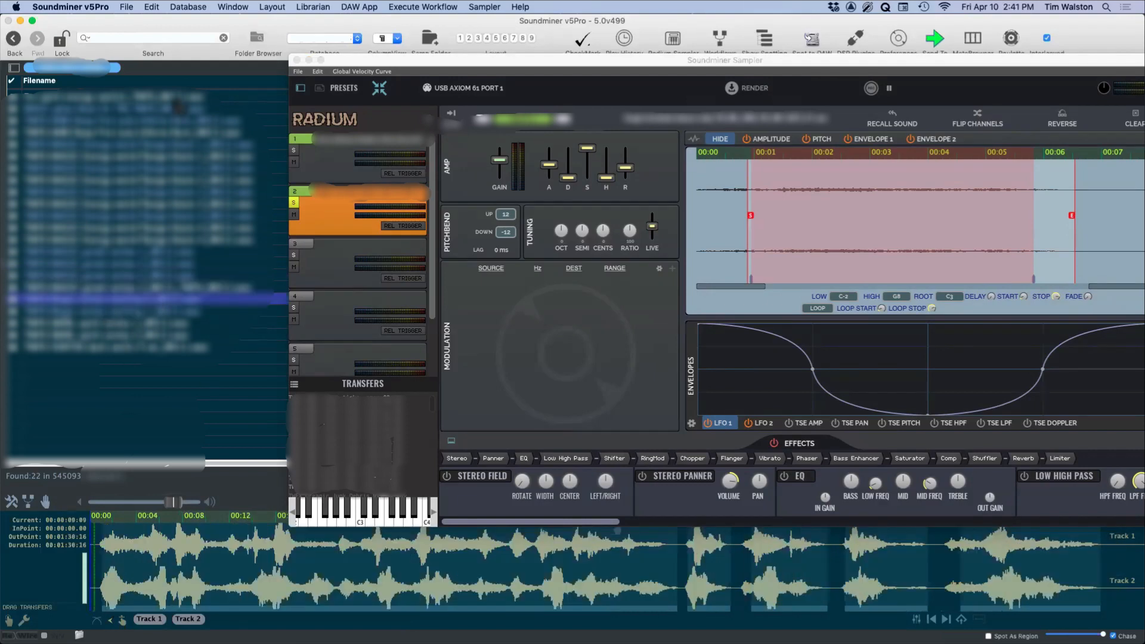
# Step: Reverse the filename sort order and audition further recordings from the results
pyautogui.click(190, 82)
pyautogui.click(119, 109)
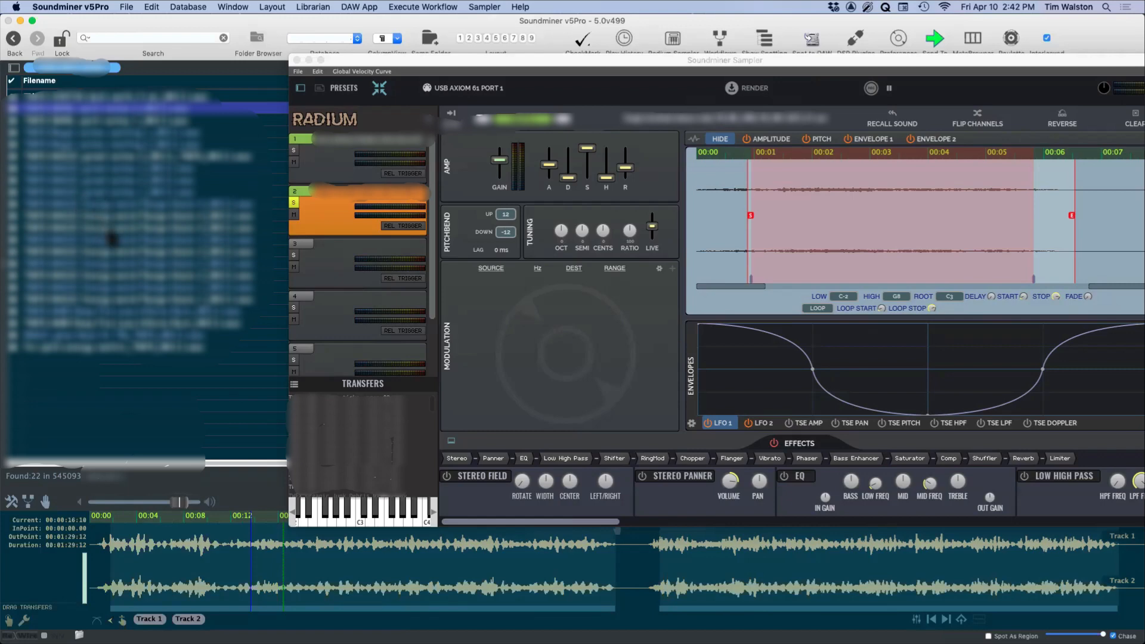
pyautogui.click(113, 275)
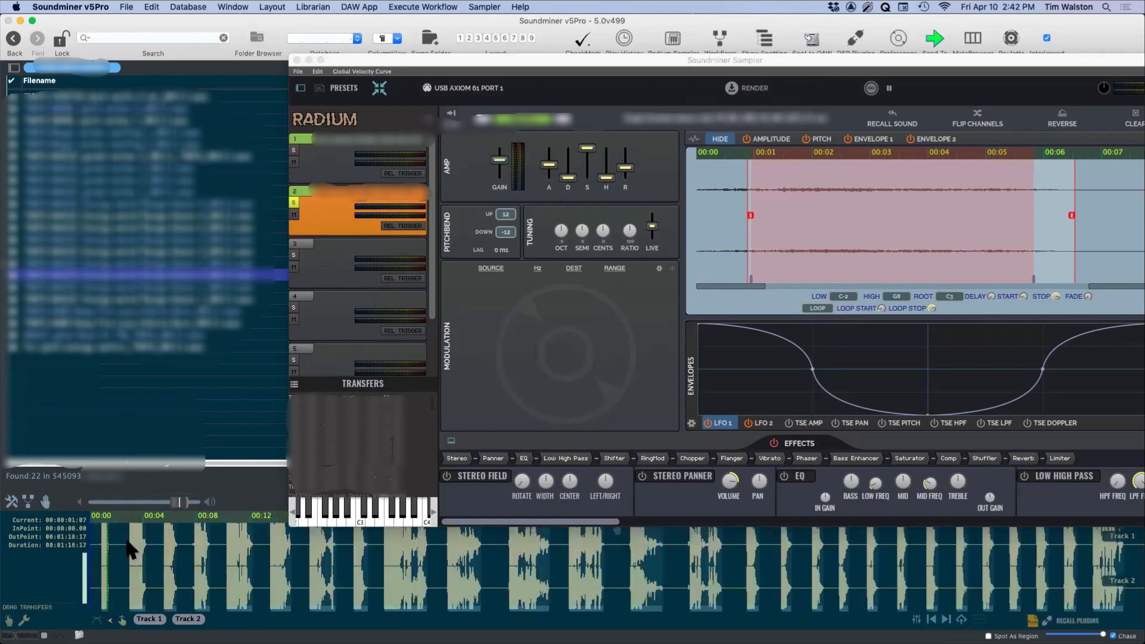
pyautogui.click(196, 552)
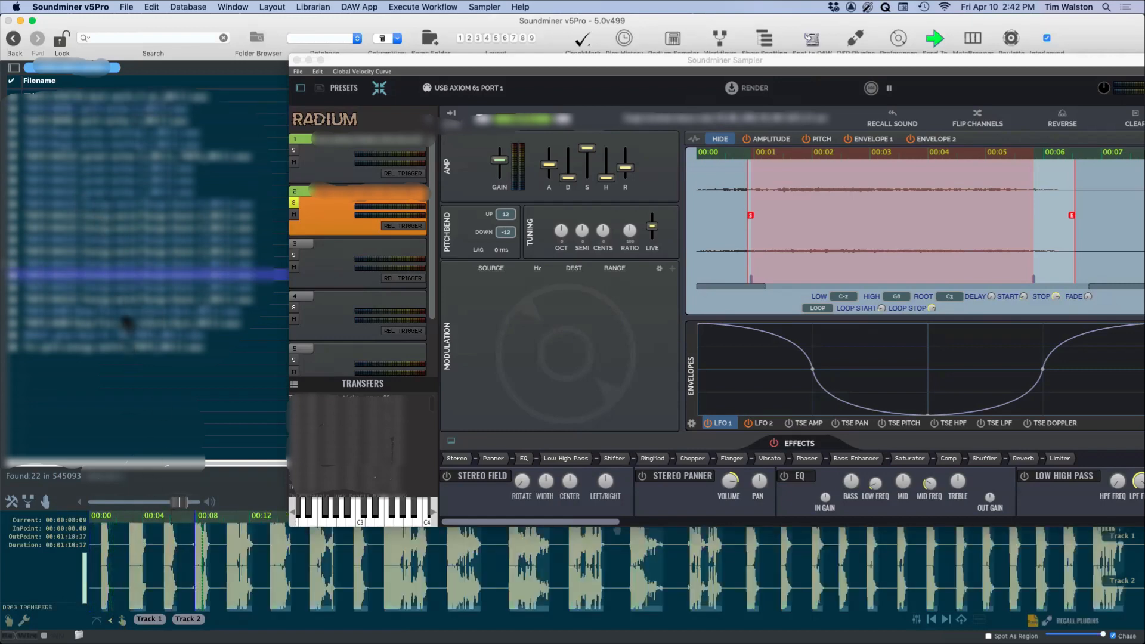
# Step: Audition the Deep Fire Lava Inferno Burn recording, jumping ahead to about 0:16 in its waveform
pyautogui.click(126, 311)
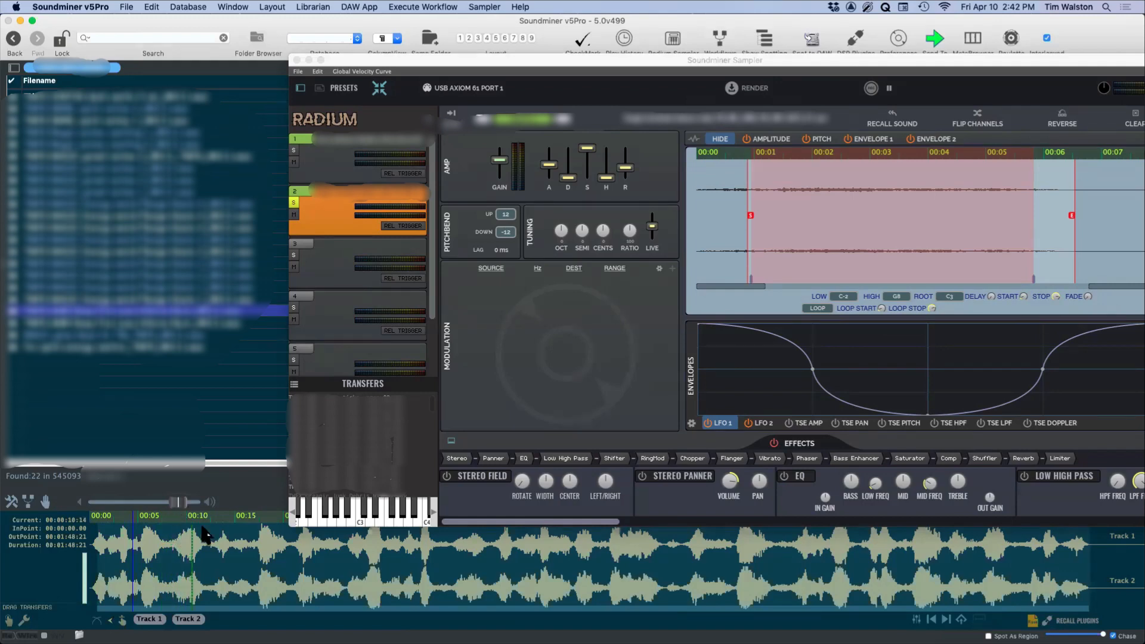
pyautogui.click(365, 512)
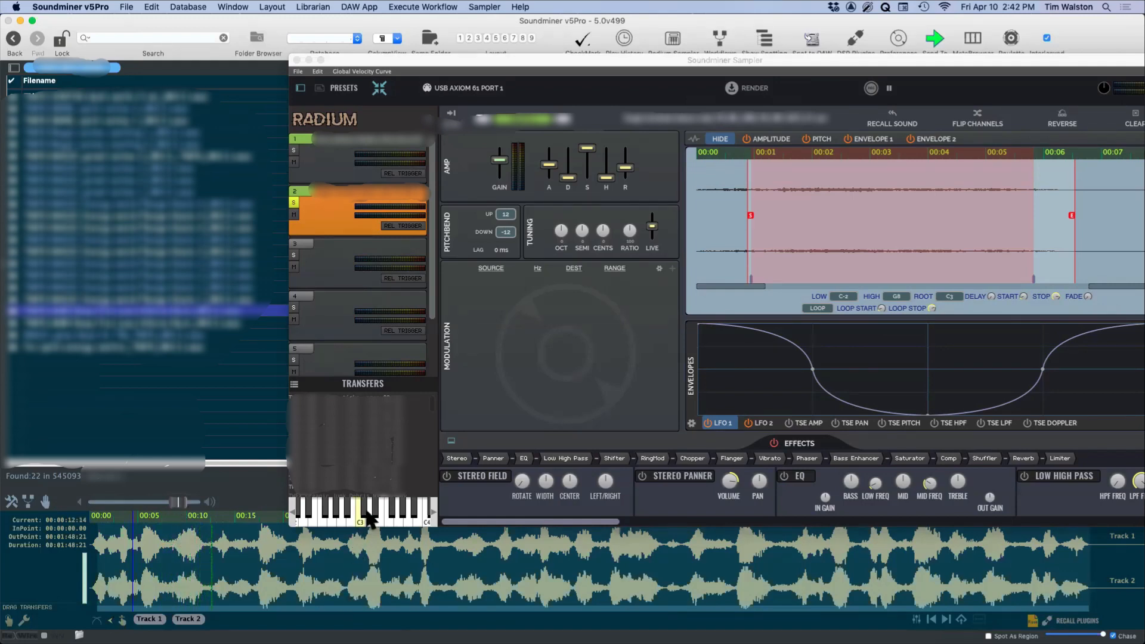
pyautogui.click(258, 546)
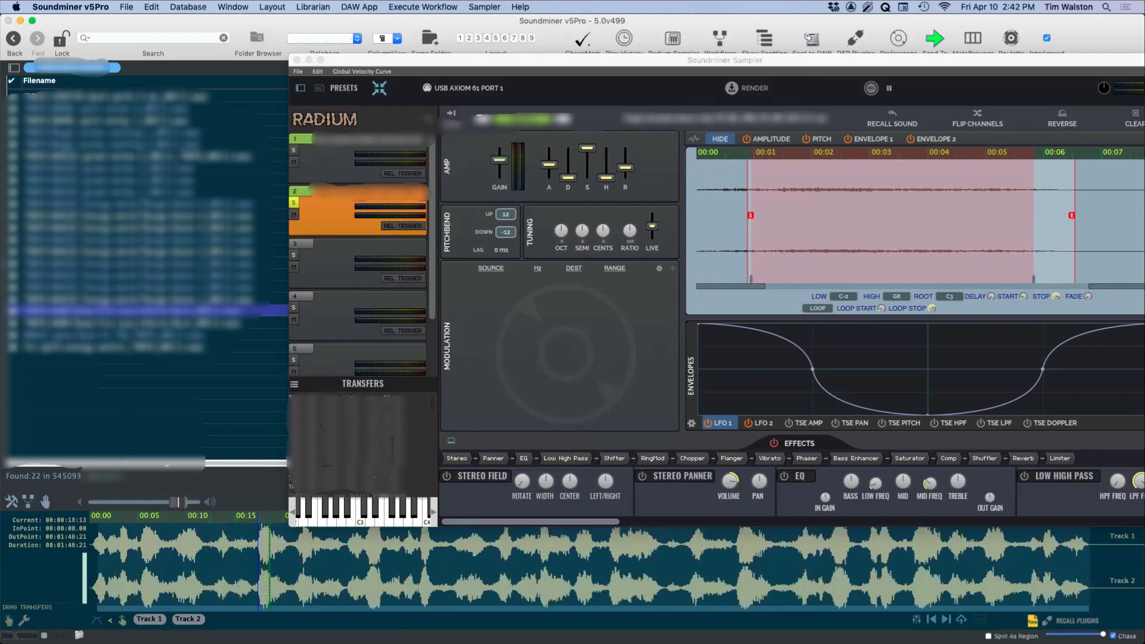
# Step: Recall the Radium patch embedded in the auditioned file, confirming the recall of its sounds and settings
pyautogui.click(1033, 621)
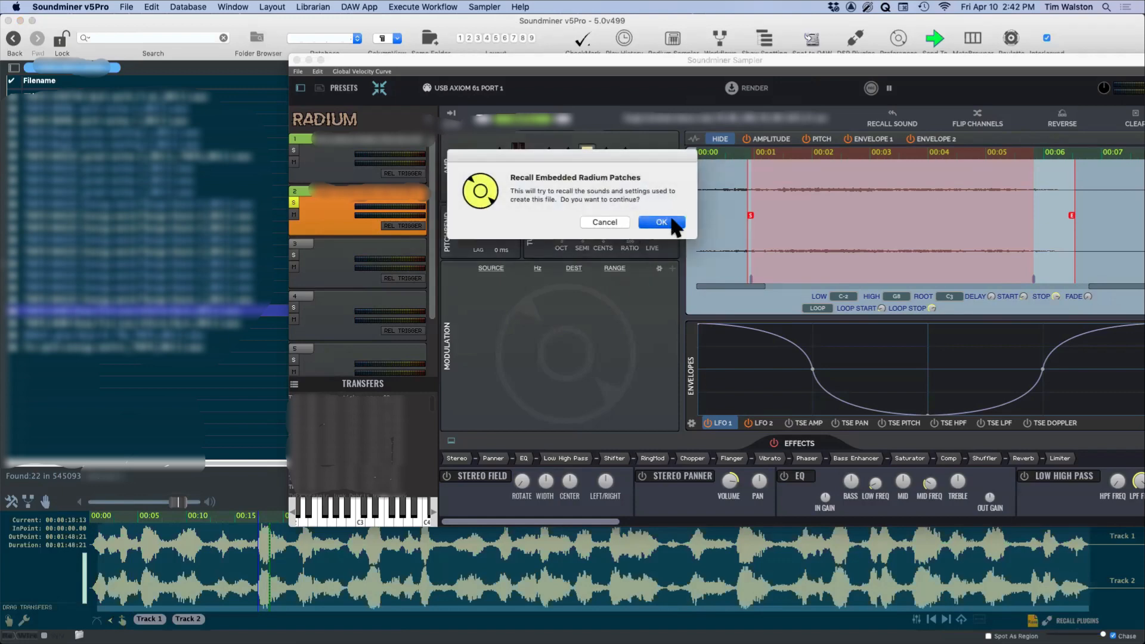
pyautogui.click(673, 221)
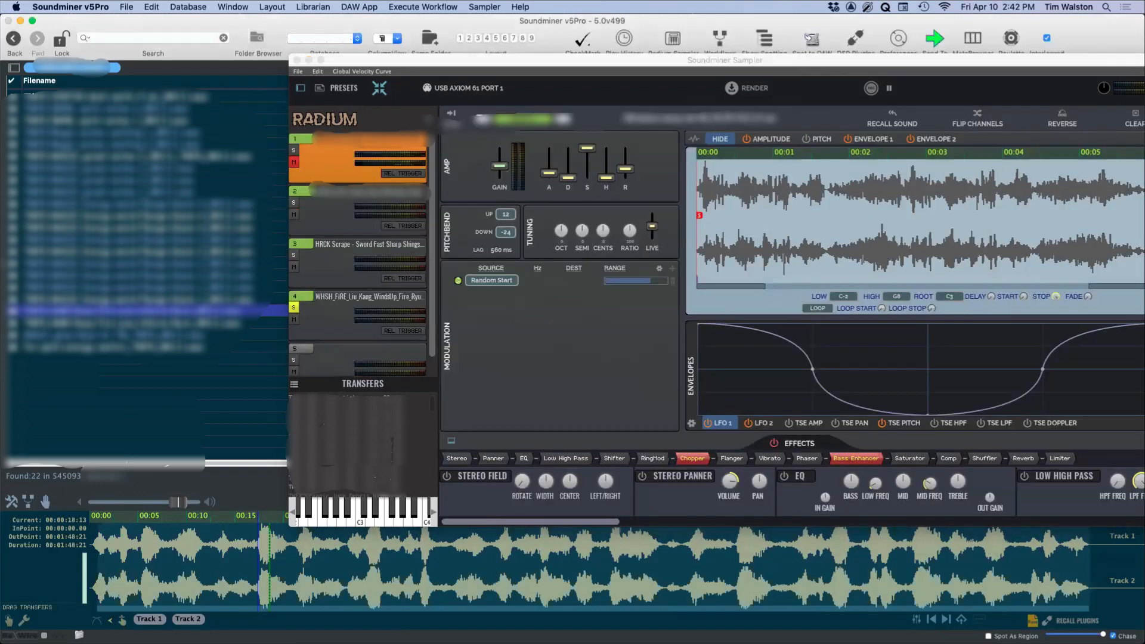
pyautogui.click(661, 223)
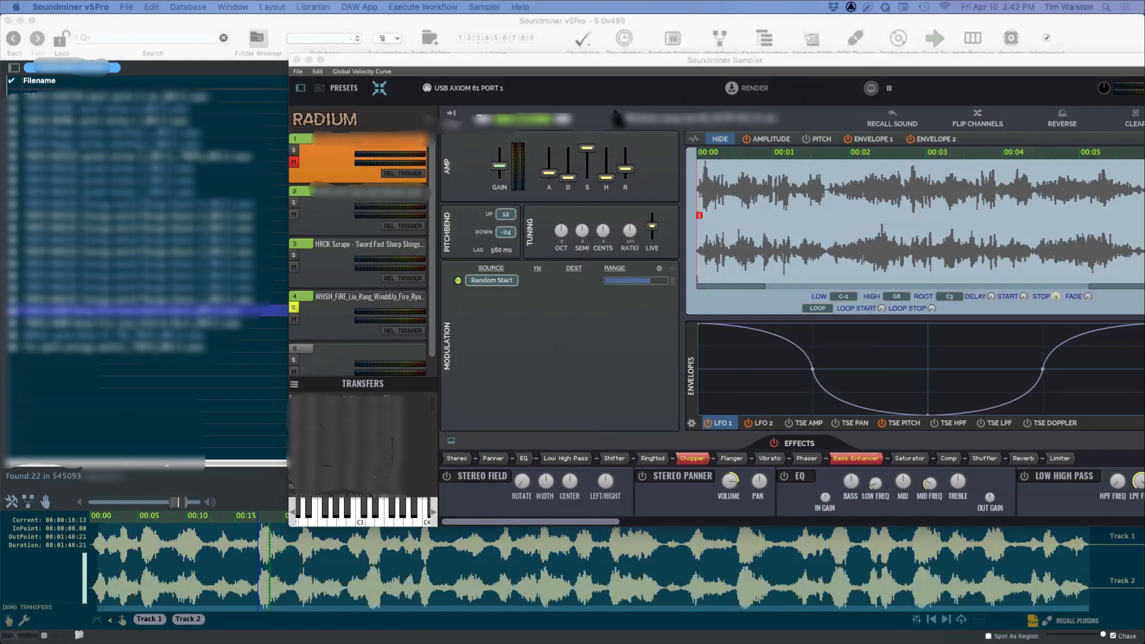
# Step: Bring the whole sampler window into view and review the sample slots loaded by the recalled patch
pyautogui.moveTo(613, 61); pyautogui.dragTo(505, 64)
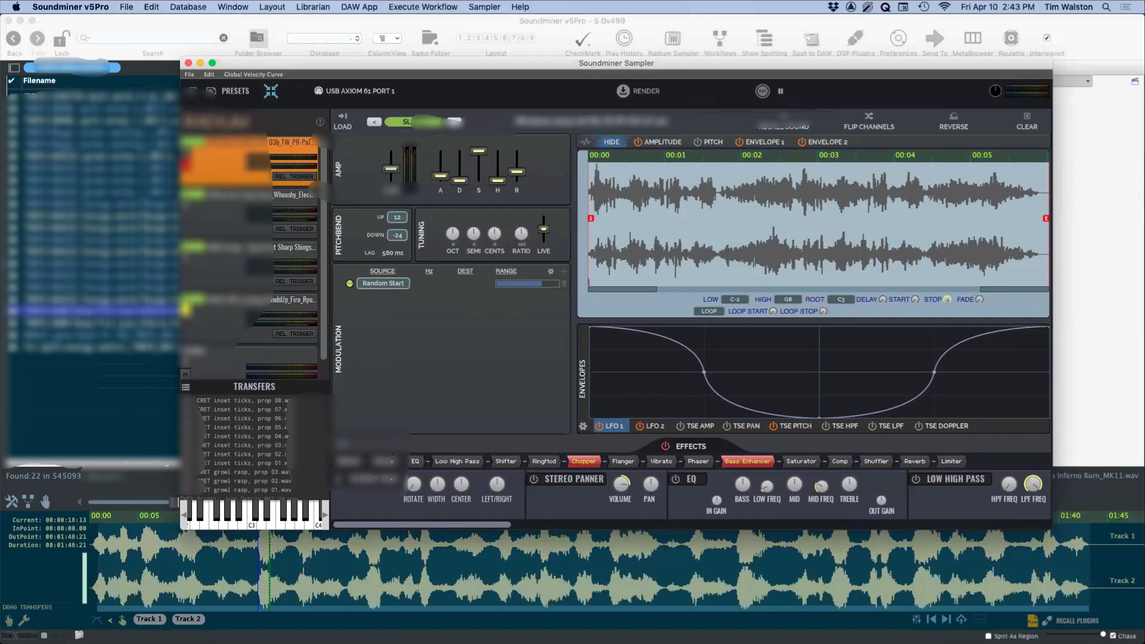
pyautogui.moveTo(529, 78); pyautogui.dragTo(478, 59)
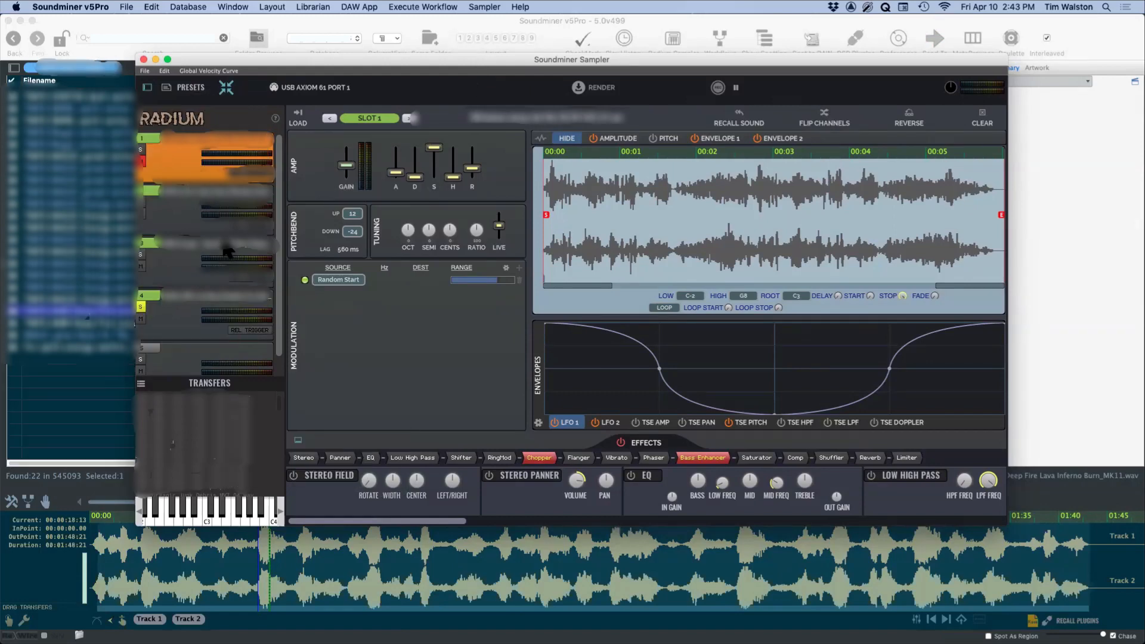
pyautogui.scroll(-1, 170, 227)
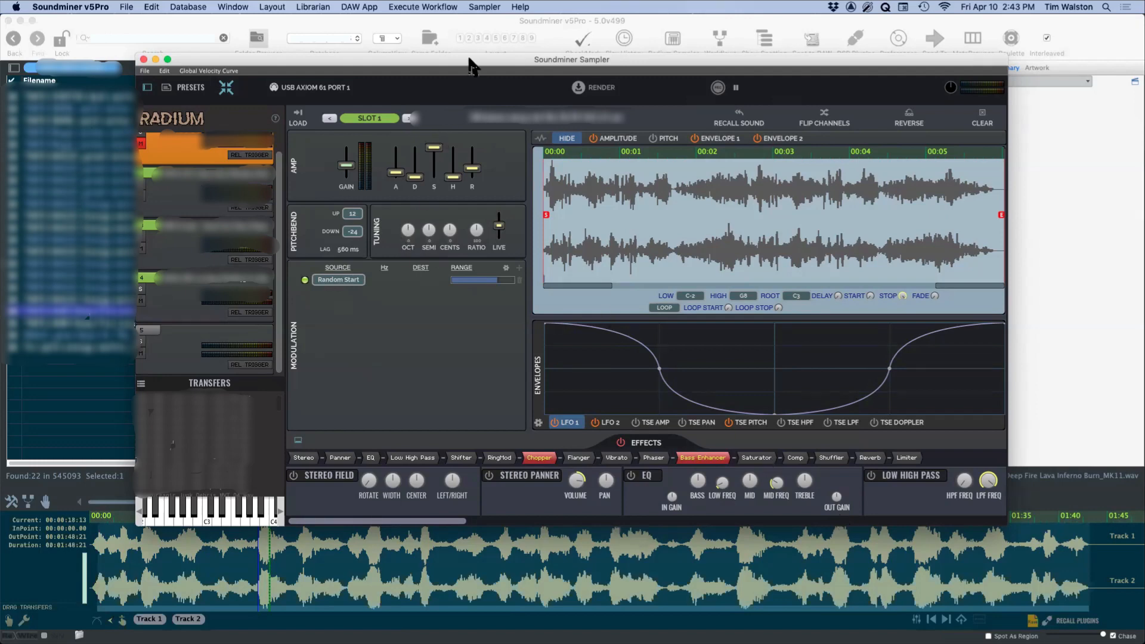
pyautogui.moveTo(464, 55); pyautogui.dragTo(439, 55)
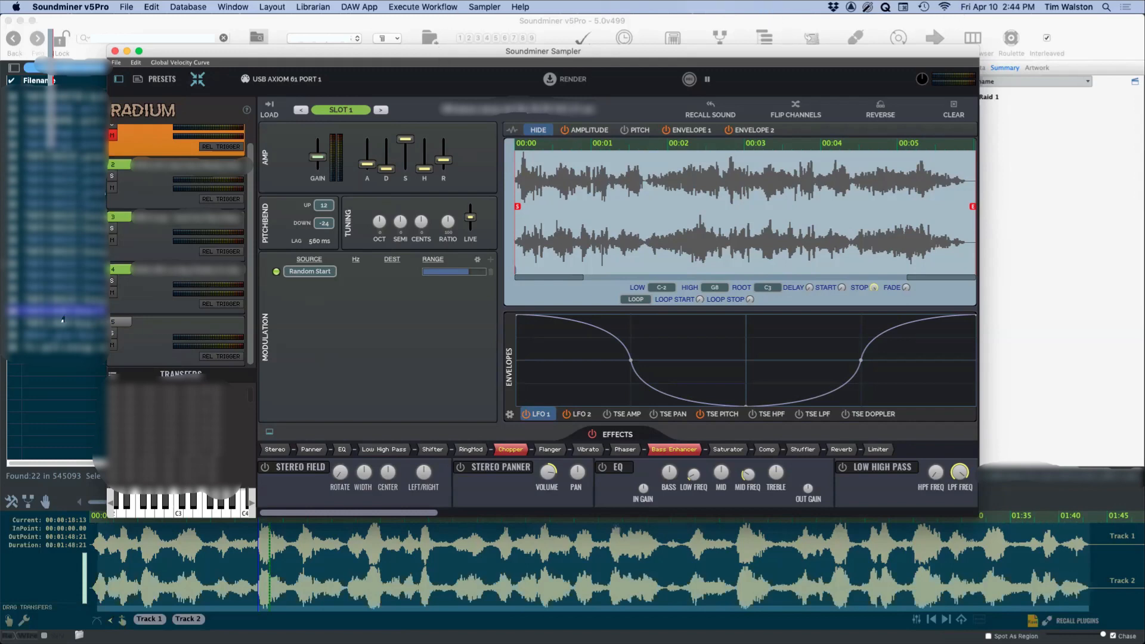
# Step: View the Processing Rack's plugin chain, put it aside, and check the sampler's file options
pyautogui.moveTo(1144, 45); pyautogui.dragTo(907, 20)
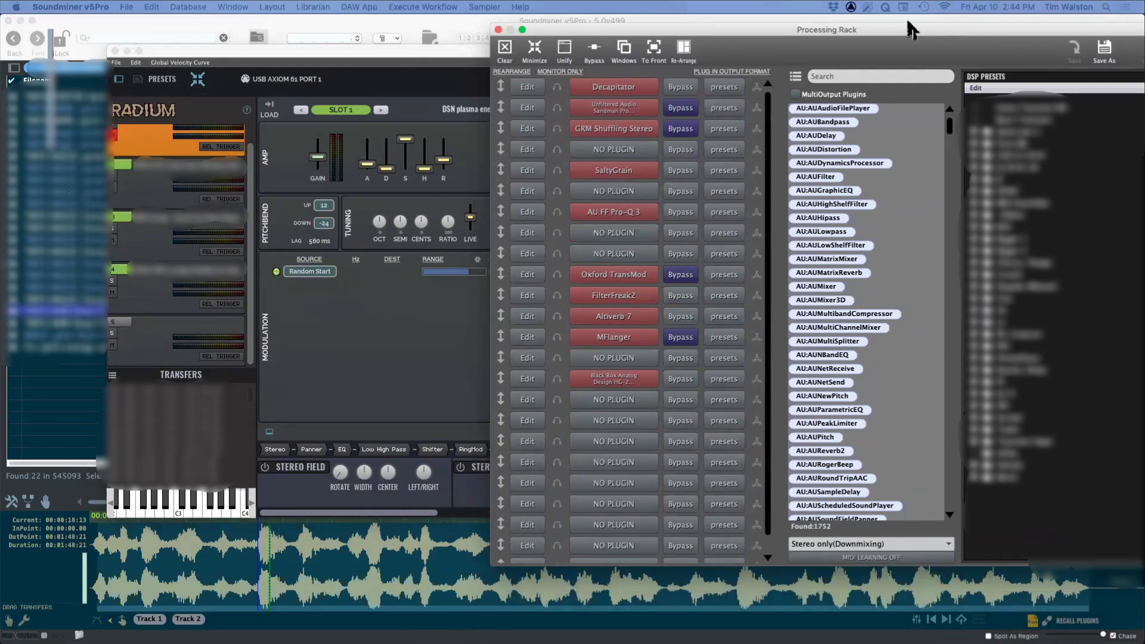
pyautogui.moveTo(907, 20); pyautogui.dragTo(1144, 71)
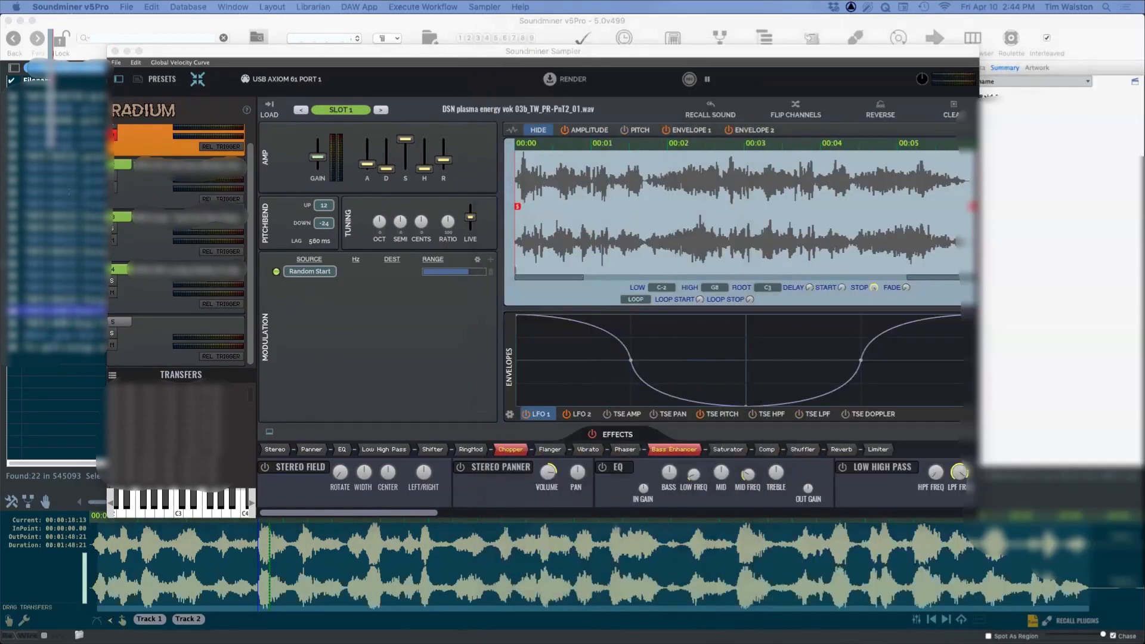
pyautogui.scroll(1, 136, 215)
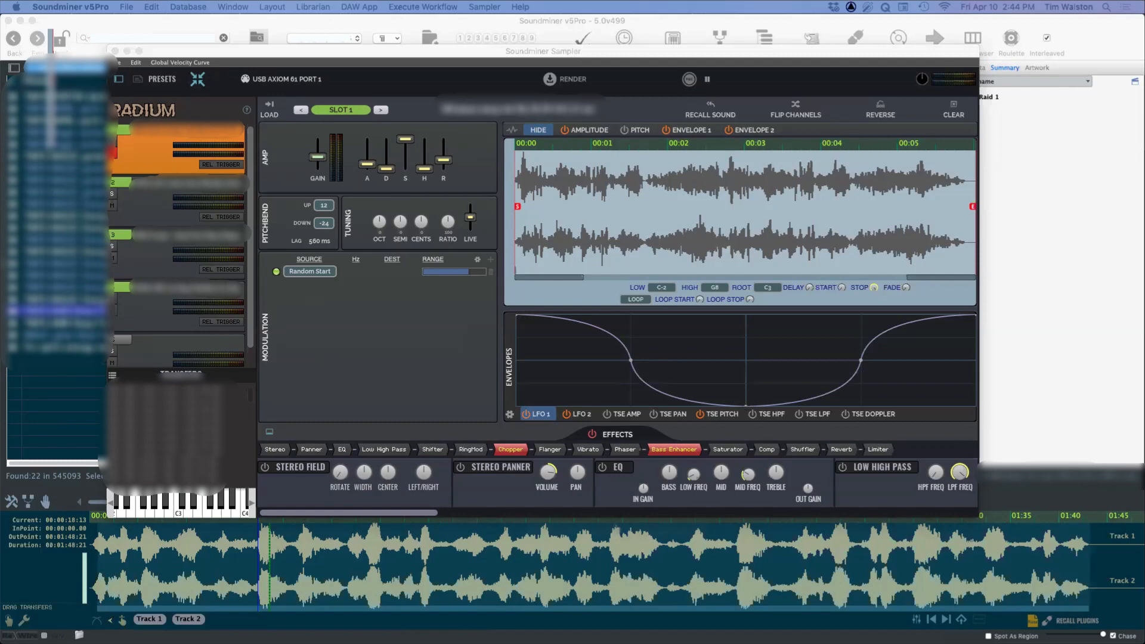
pyautogui.click(186, 52)
pyautogui.click(116, 63)
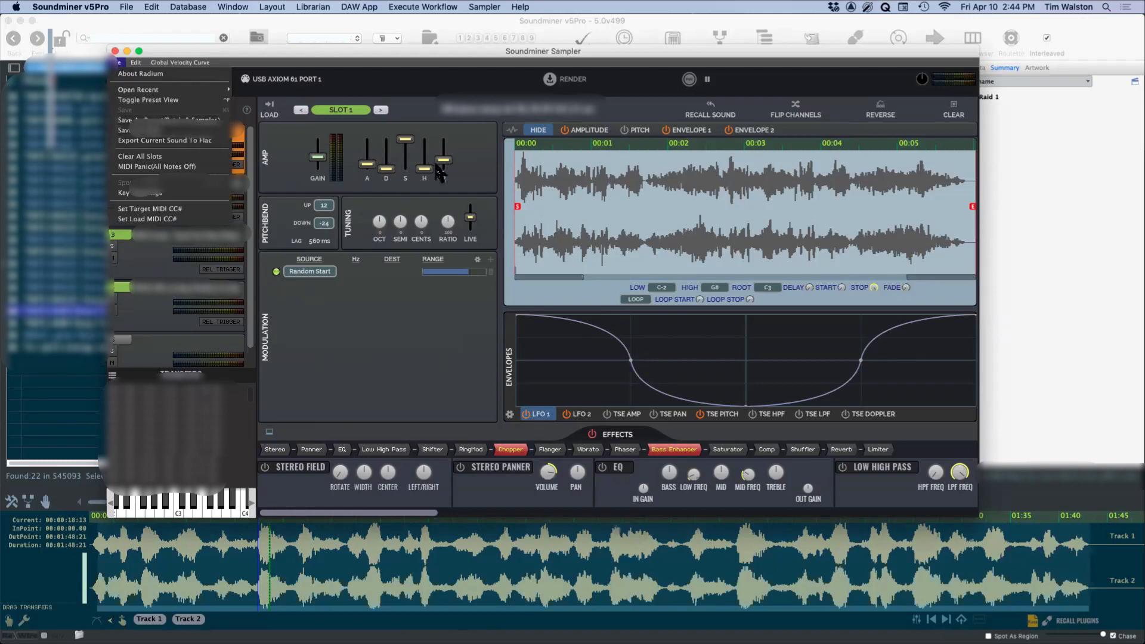
pyautogui.click(334, 50)
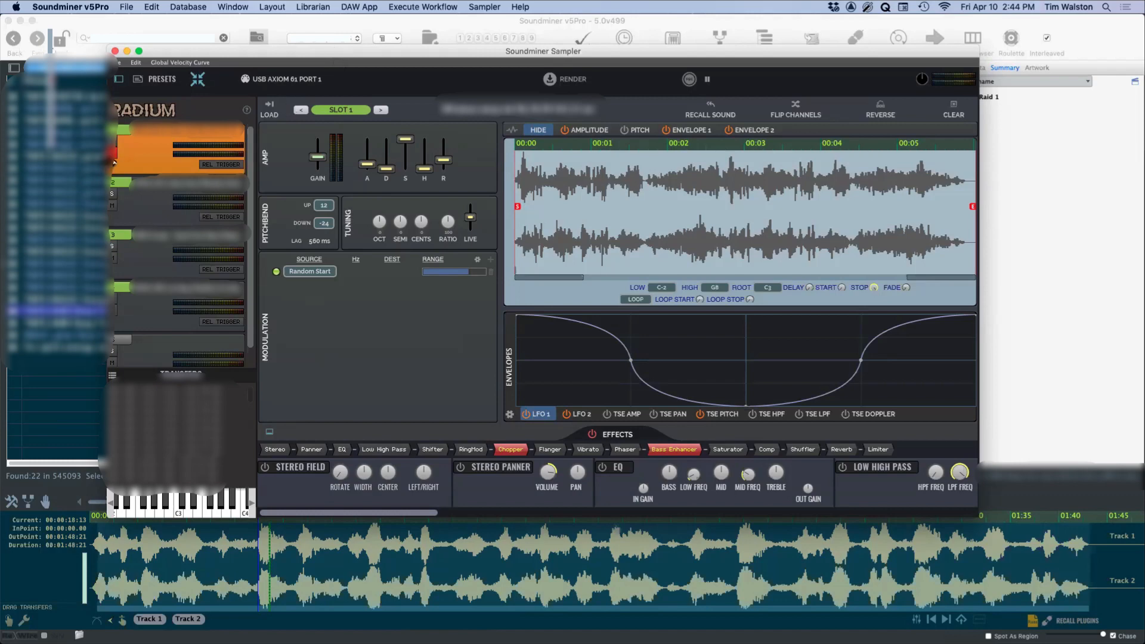
# Step: Audition slots 2, 3 and 4 of the recalled patch individually, soloing slot 2 first, and check their modulation and effects
pyautogui.click(115, 206)
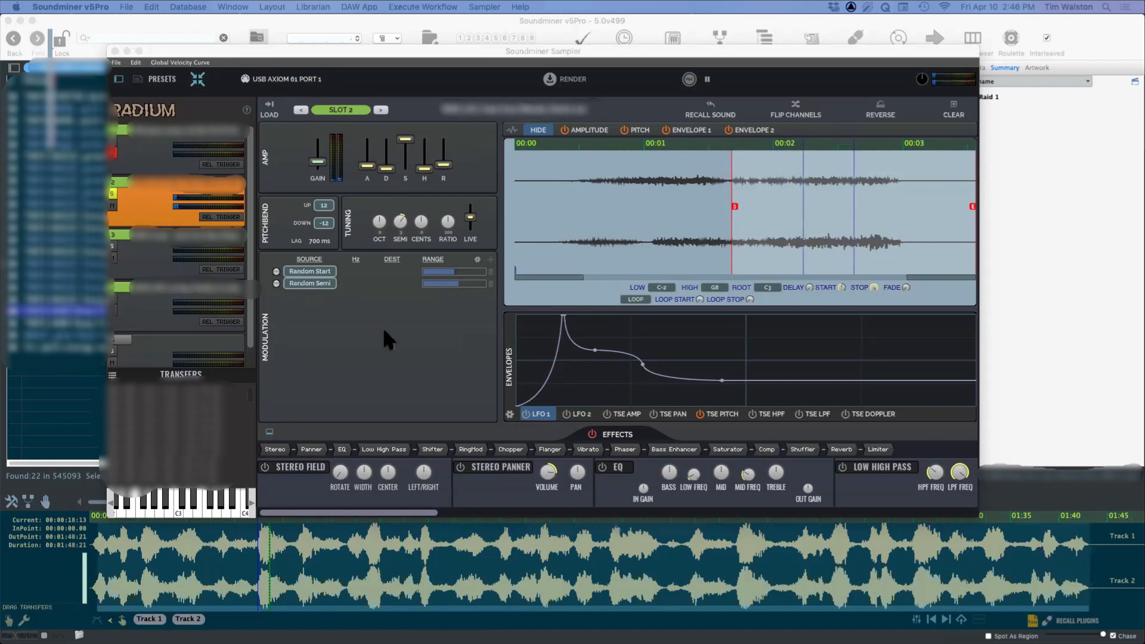
pyautogui.moveTo(244, 49); pyautogui.dragTo(215, 24)
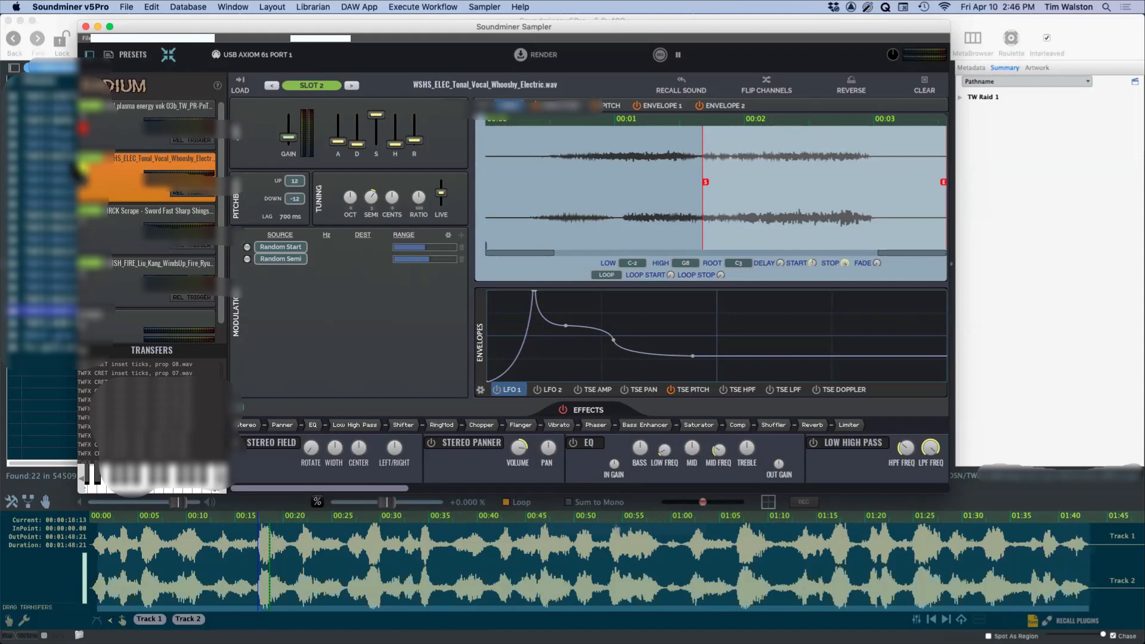
pyautogui.click(87, 228)
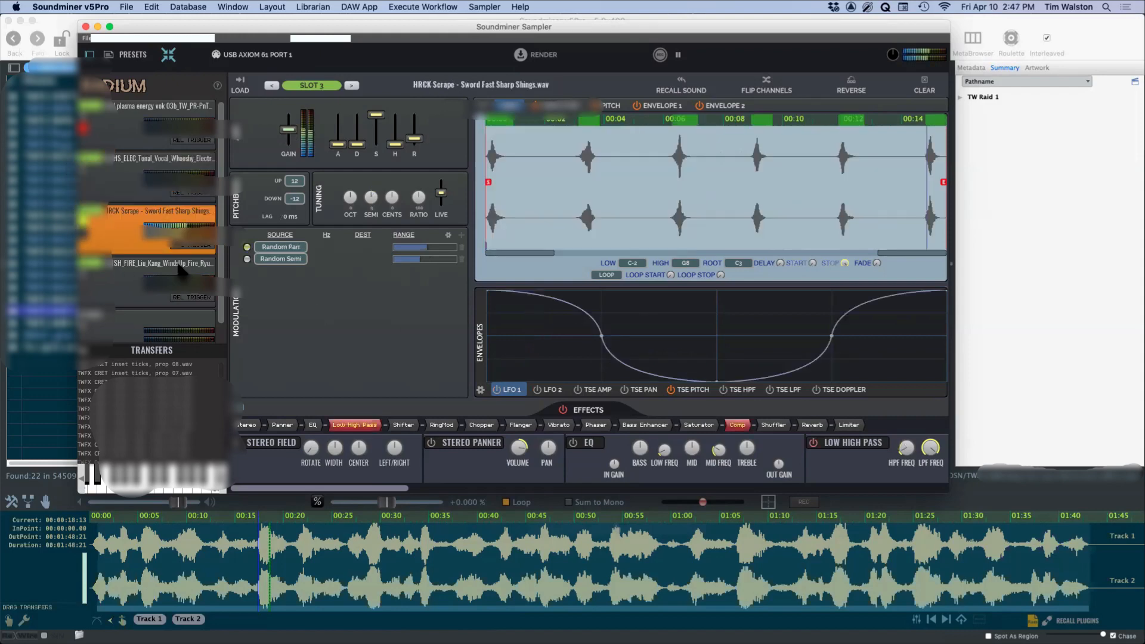
pyautogui.click(182, 271)
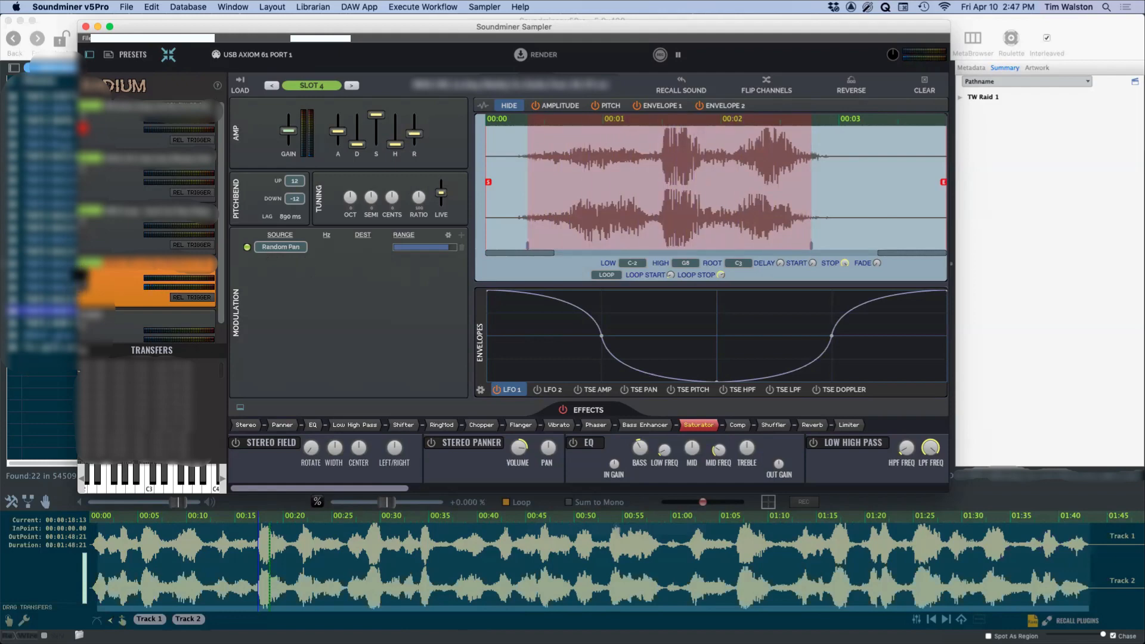
pyautogui.click(112, 288)
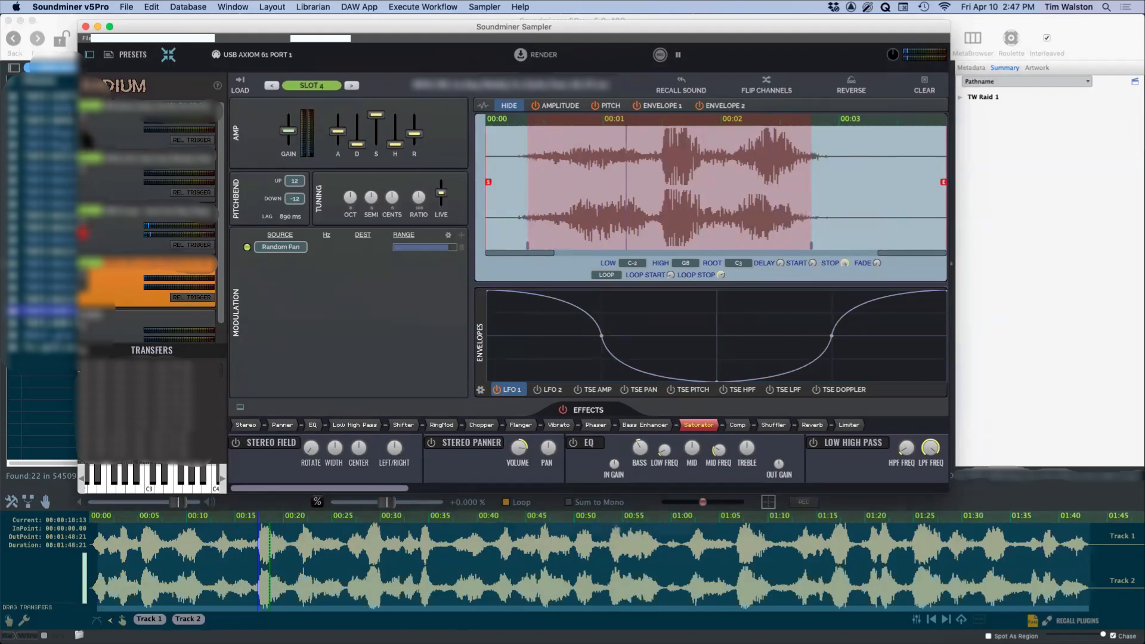
# Step: Select slot 1 to examine its TSE Pitch envelope, and close the sampler window
pyautogui.click(87, 123)
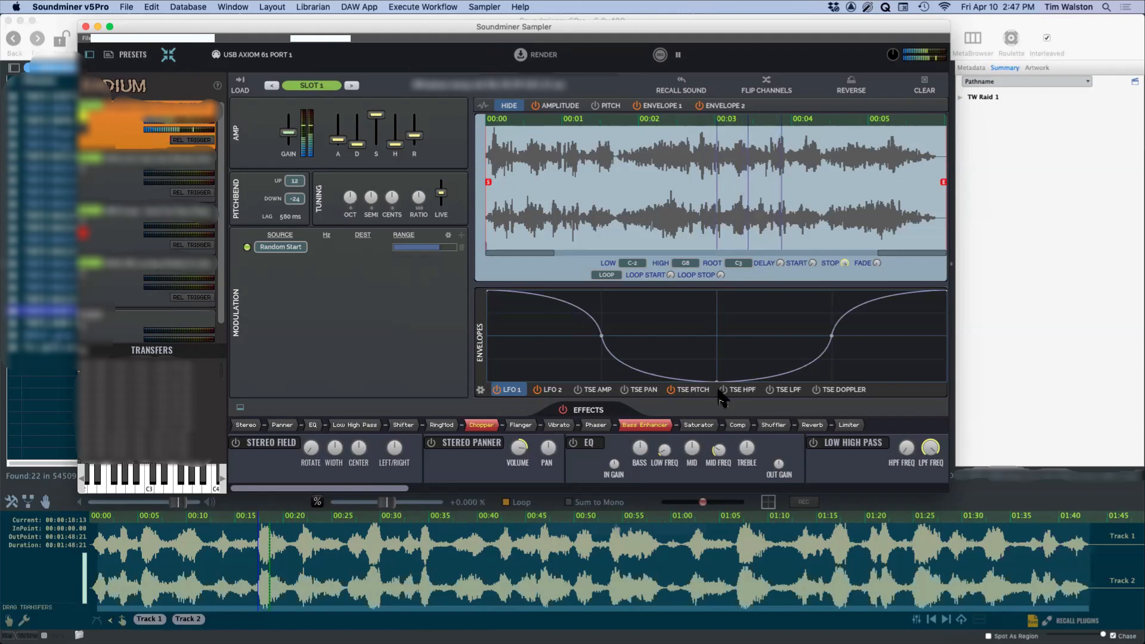
pyautogui.click(683, 389)
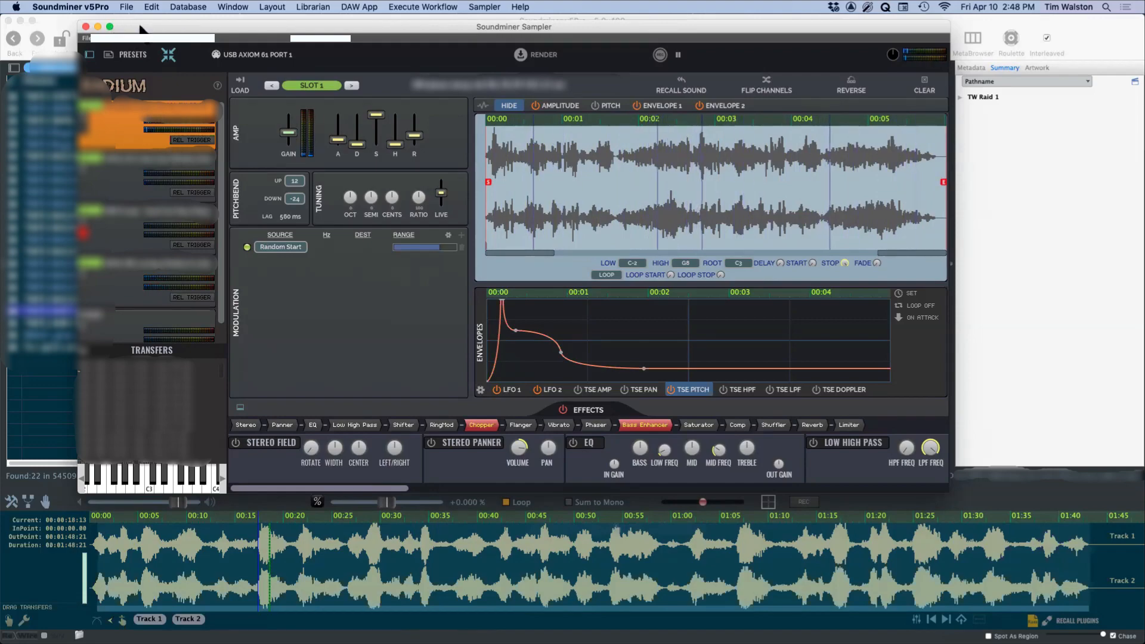
pyautogui.moveTo(140, 25)
pyautogui.mouseDown()
pyautogui.moveTo(203, 37)
pyautogui.moveTo(436, 195)
pyautogui.moveTo(258, 332)
pyautogui.moveTo(185, 114)
pyautogui.moveTo(145, 41)
pyautogui.mouseUp()
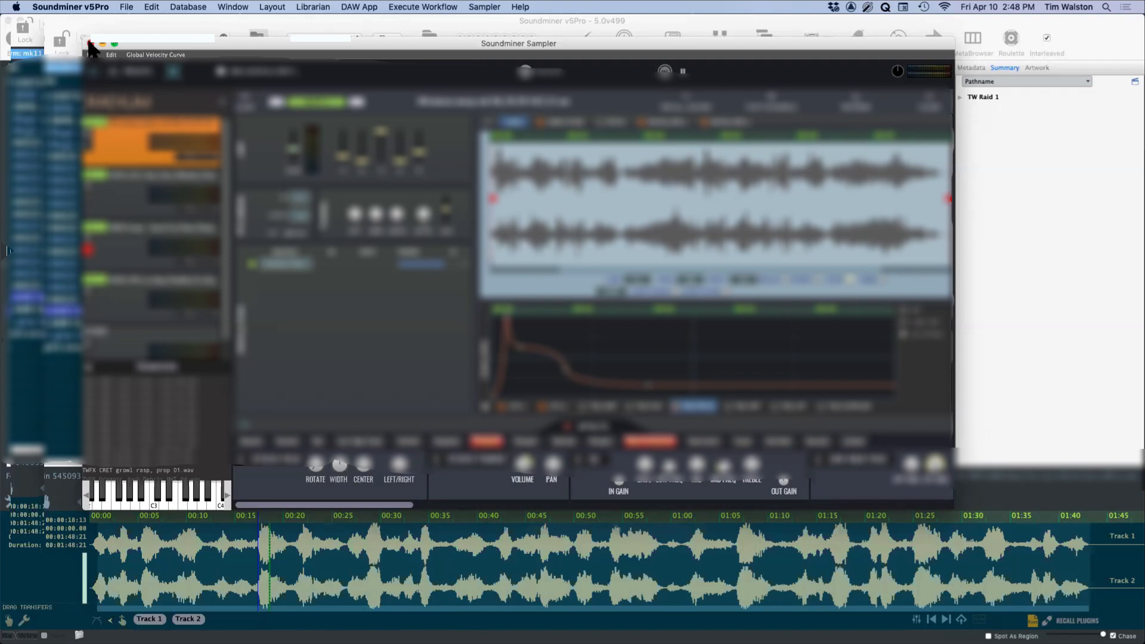
pyautogui.click(90, 43)
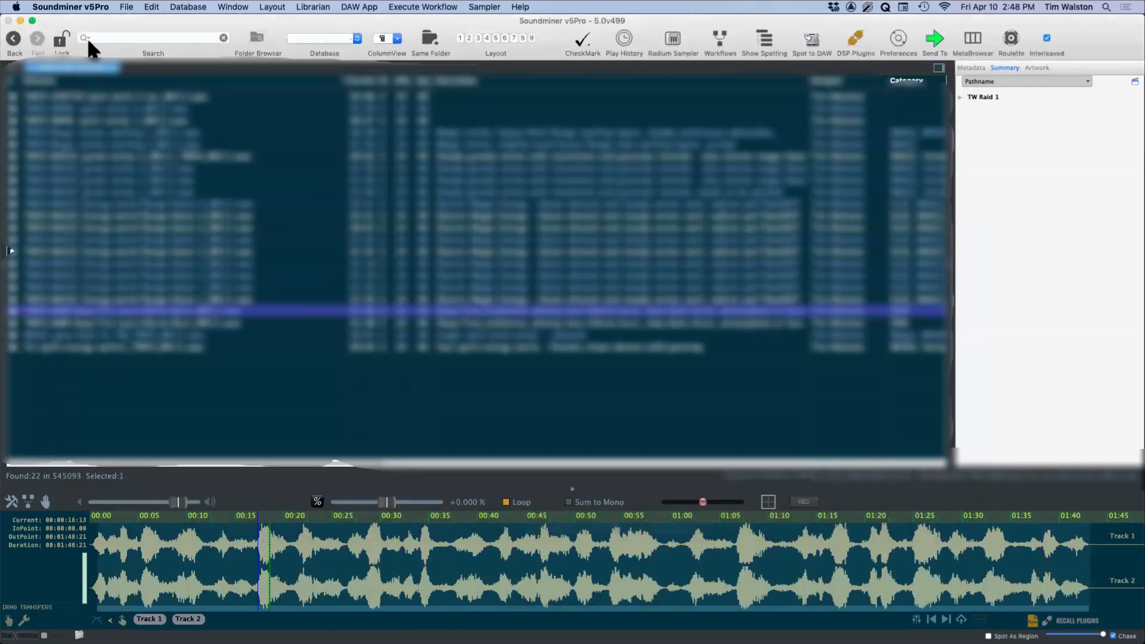
# Step: Switch to another sound database, clear its search and list all of its records
pyautogui.click(87, 41)
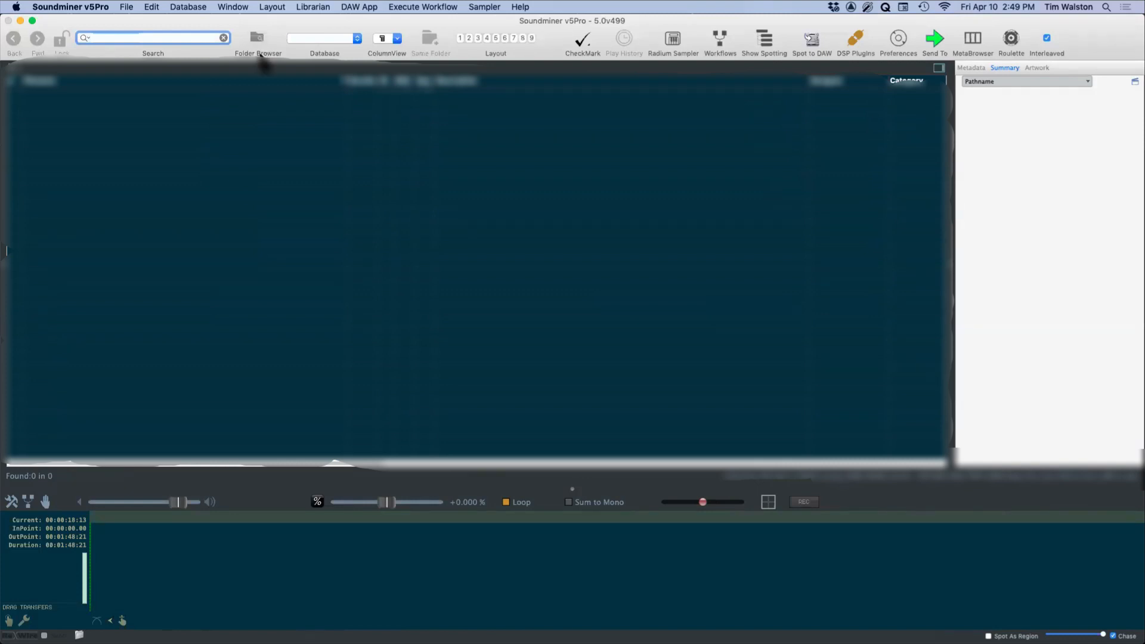
pyautogui.click(223, 38)
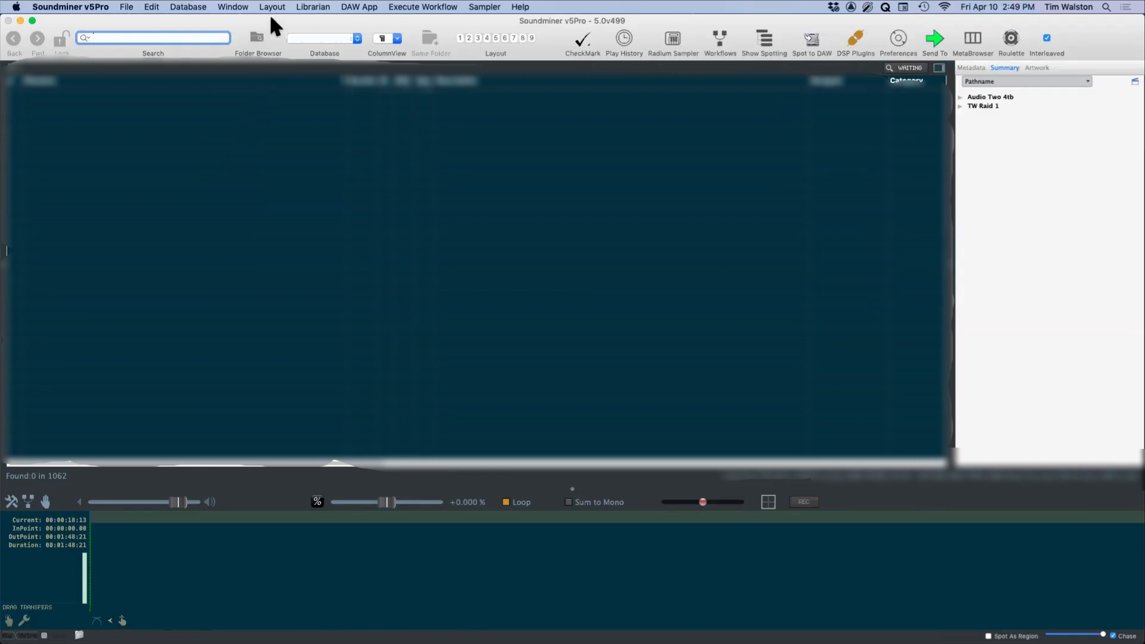
pyautogui.click(334, 38)
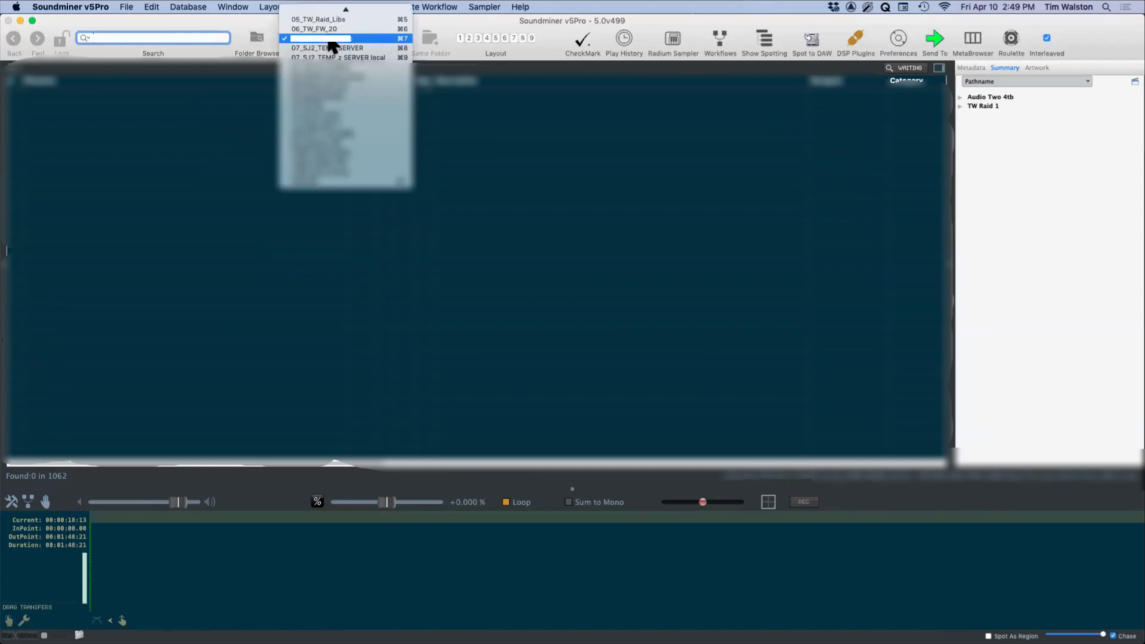
pyautogui.click(357, 37)
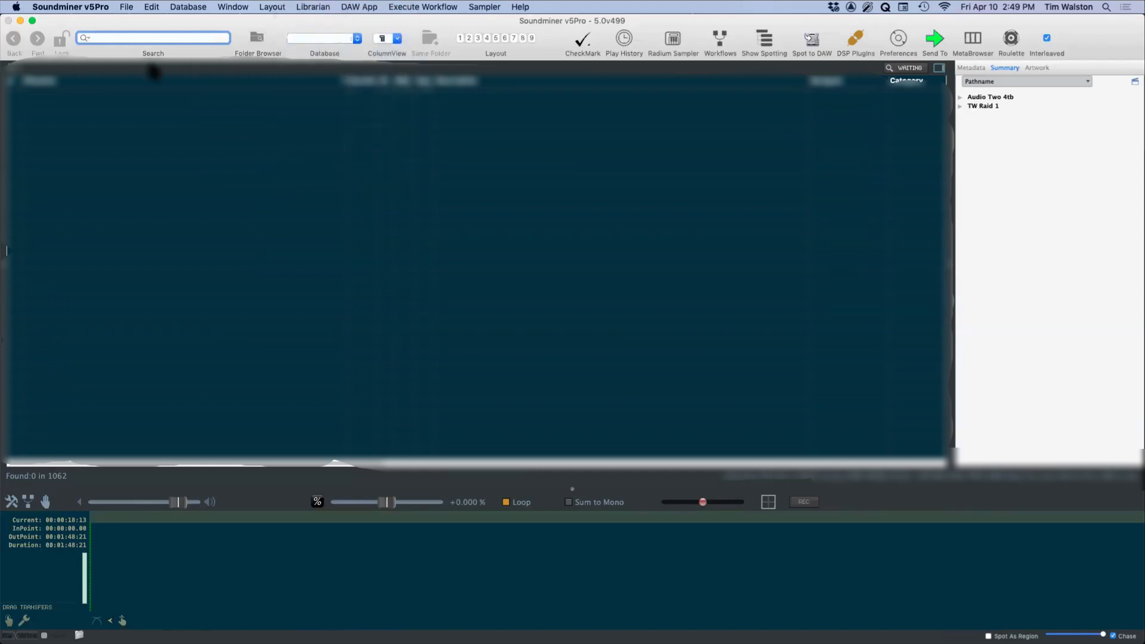
pyautogui.press('super+g')
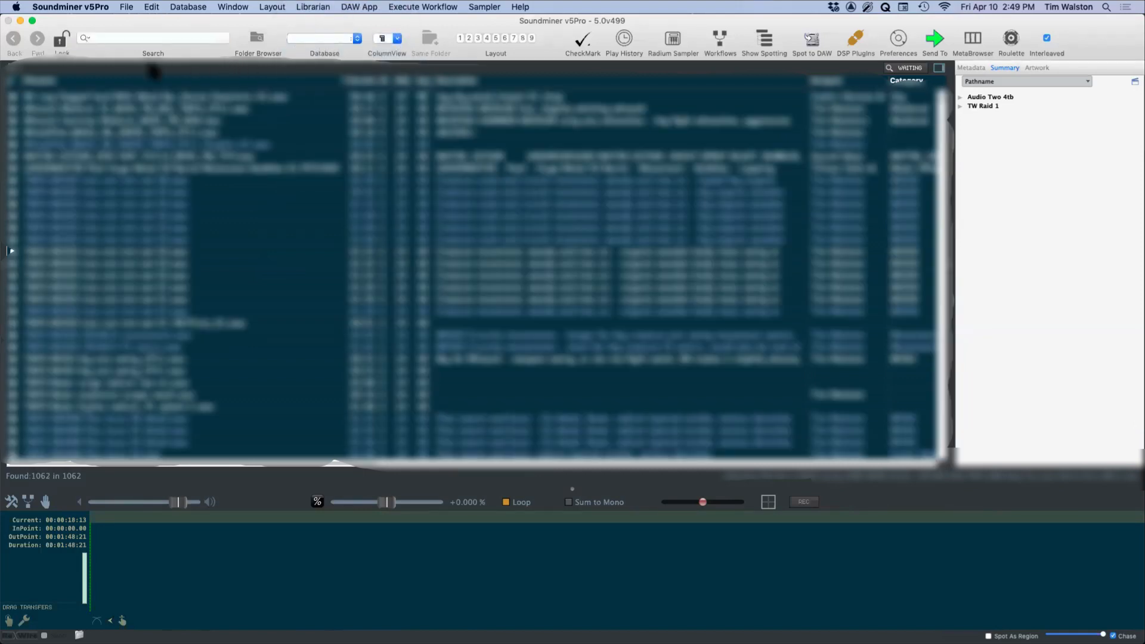
pyautogui.click(199, 9)
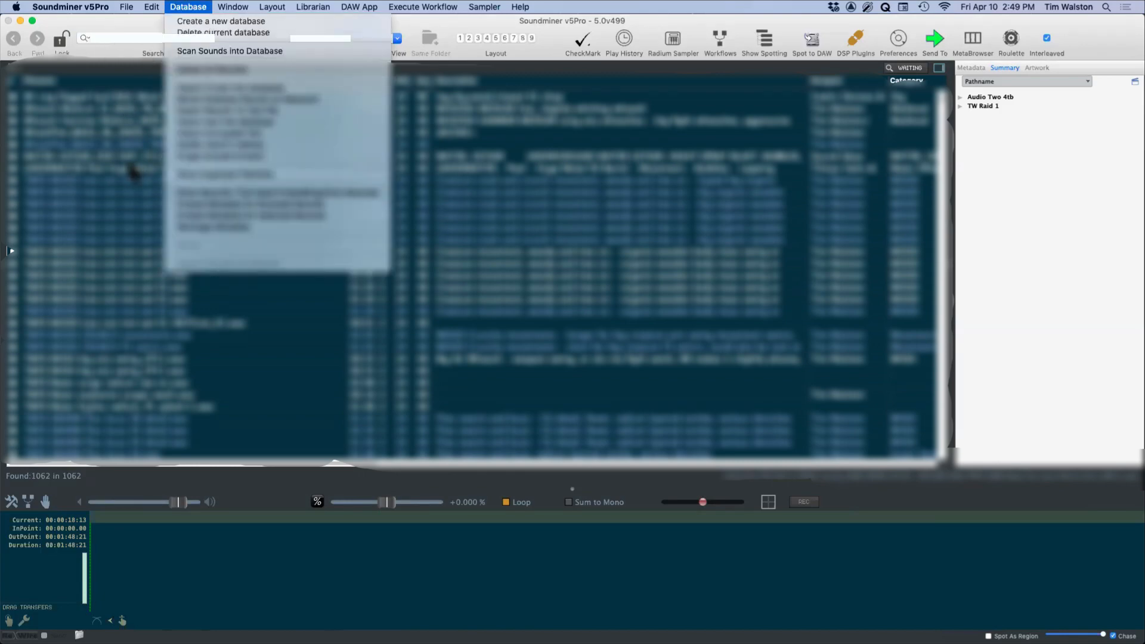
pyautogui.click(100, 40)
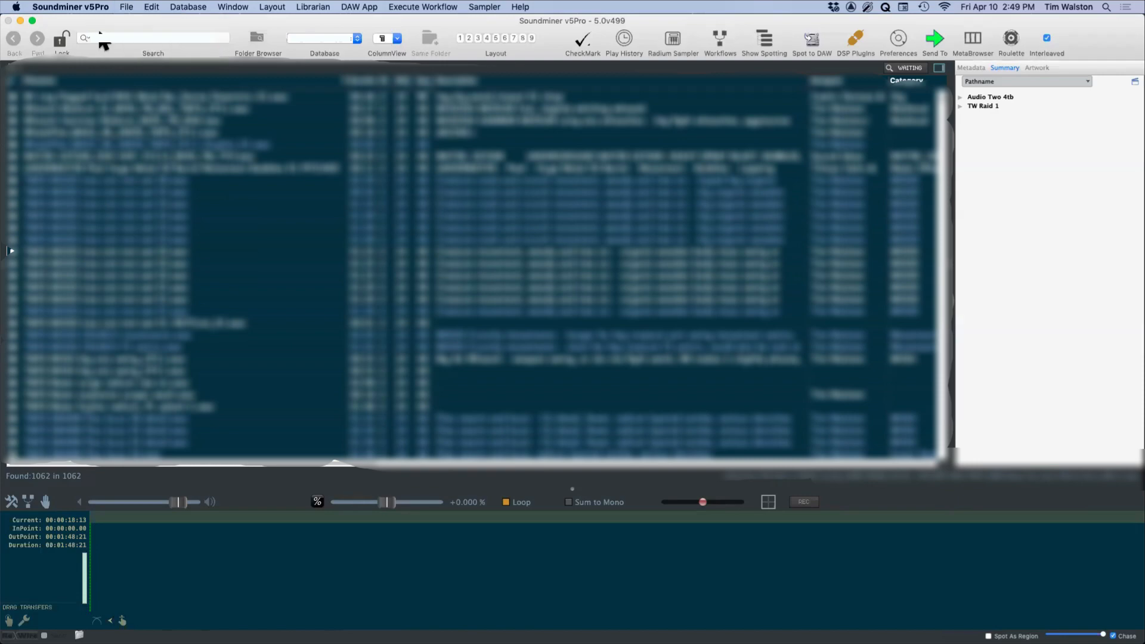
# Step: Search the newly opened database and widen the summary pane beside the results
pyautogui.click(107, 36)
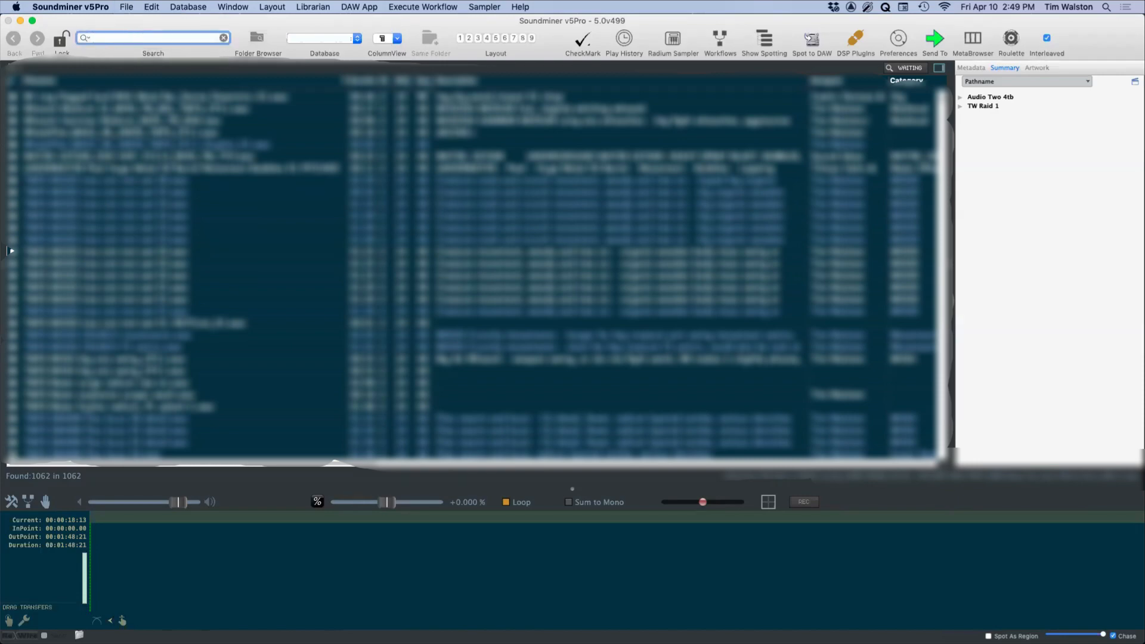
pyautogui.press('Return')
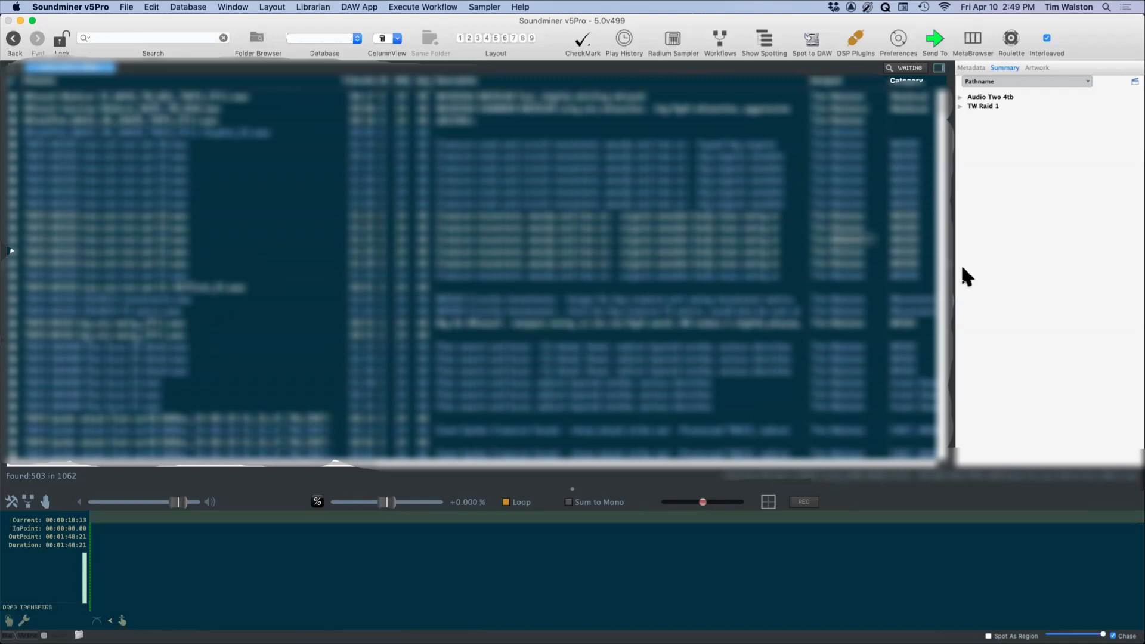
pyautogui.moveTo(954, 262); pyautogui.dragTo(814, 287)
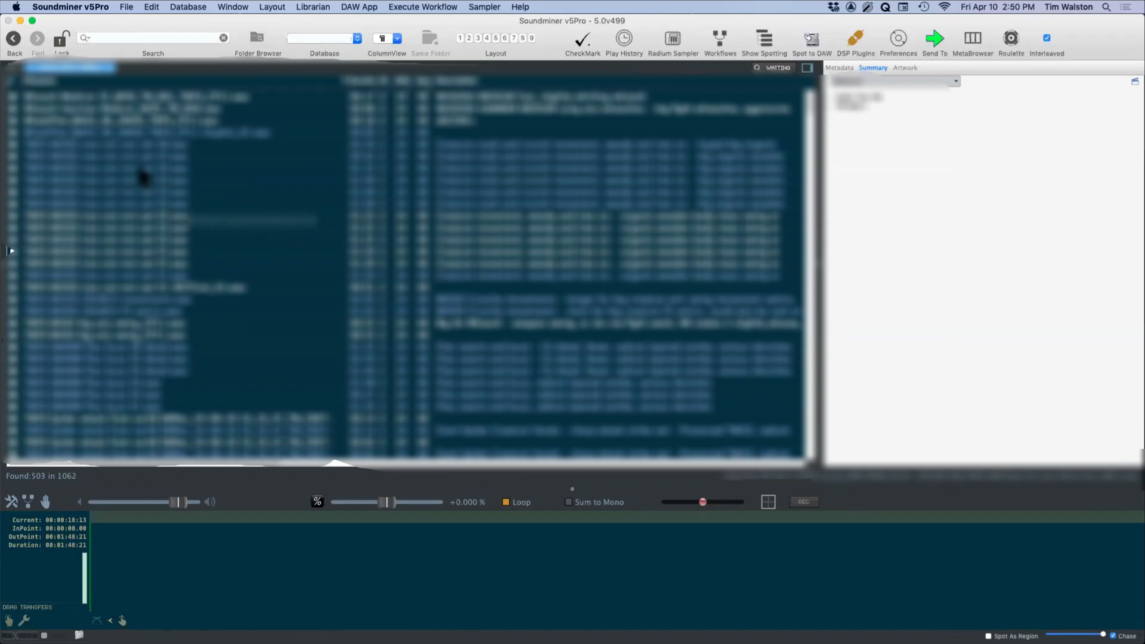
# Step: Look further down the search results and audition one of the recordings from about 0:03
pyautogui.scroll(-10, 156, 291)
pyautogui.scroll(-5, 155, 290)
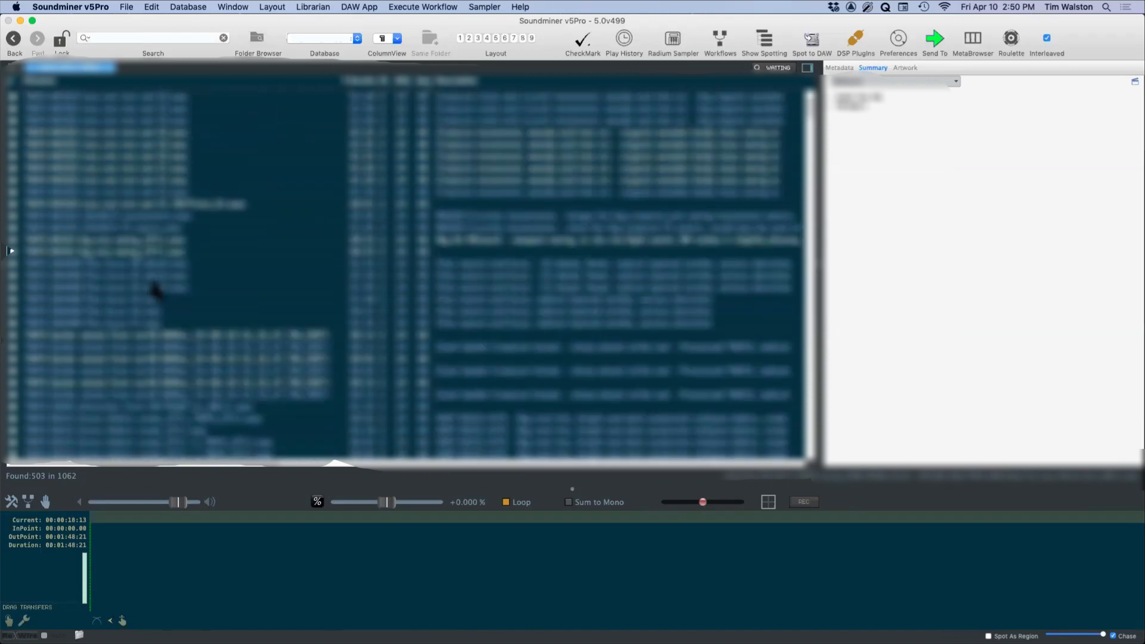
pyautogui.click(122, 267)
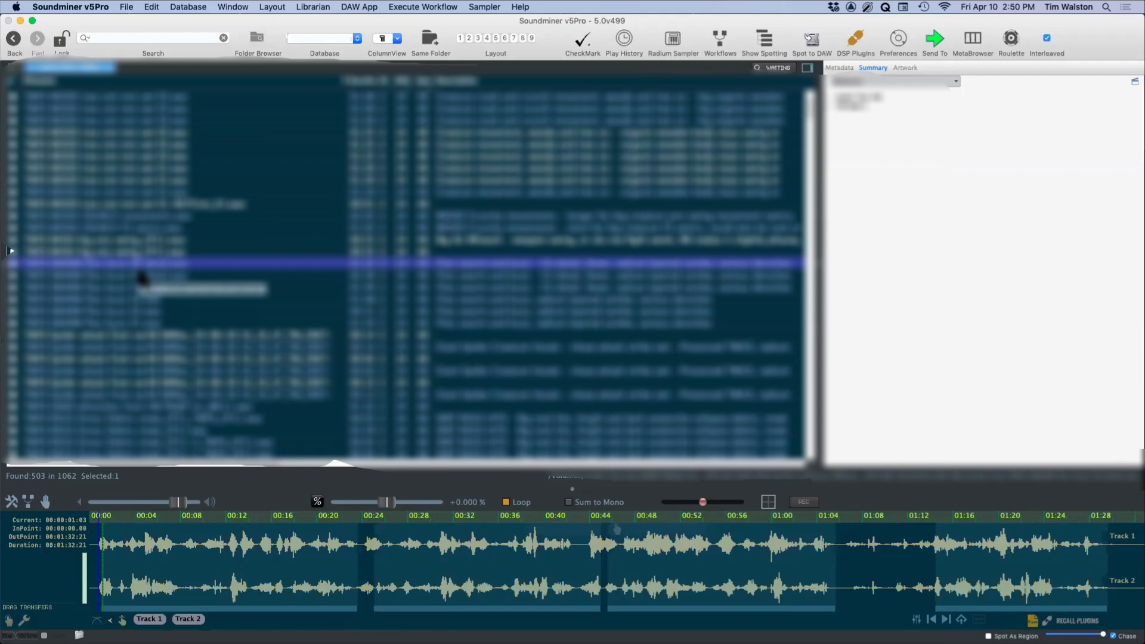
pyautogui.click(137, 553)
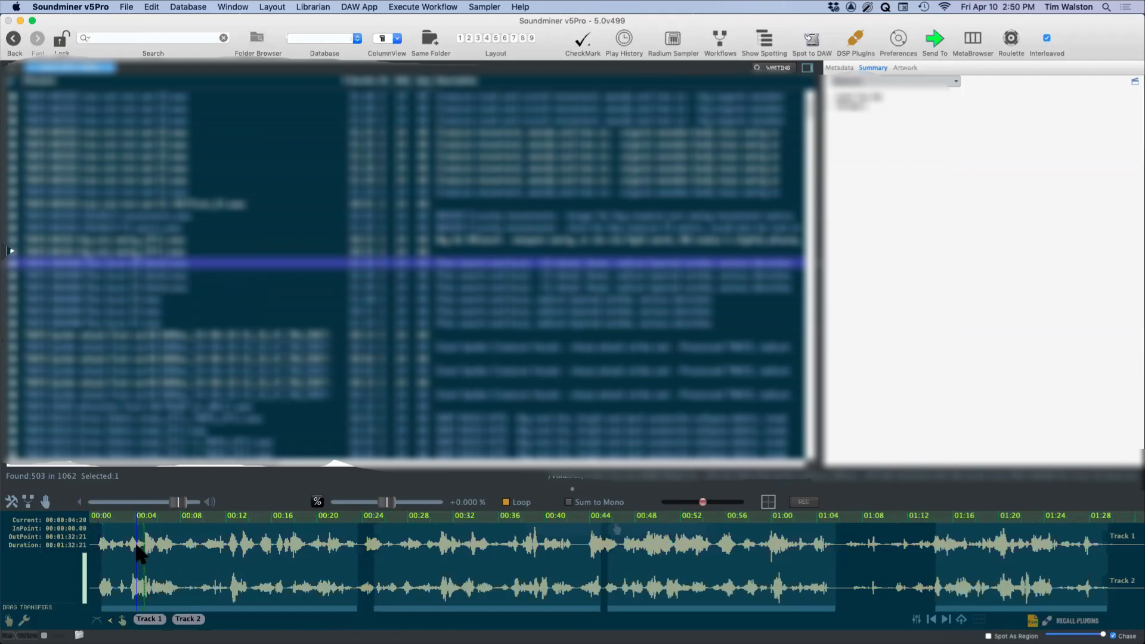
# Step: Audition the recording from about 0:15 and recall its embedded patch into the Radium sampler
pyautogui.click(269, 551)
pyautogui.click(1032, 621)
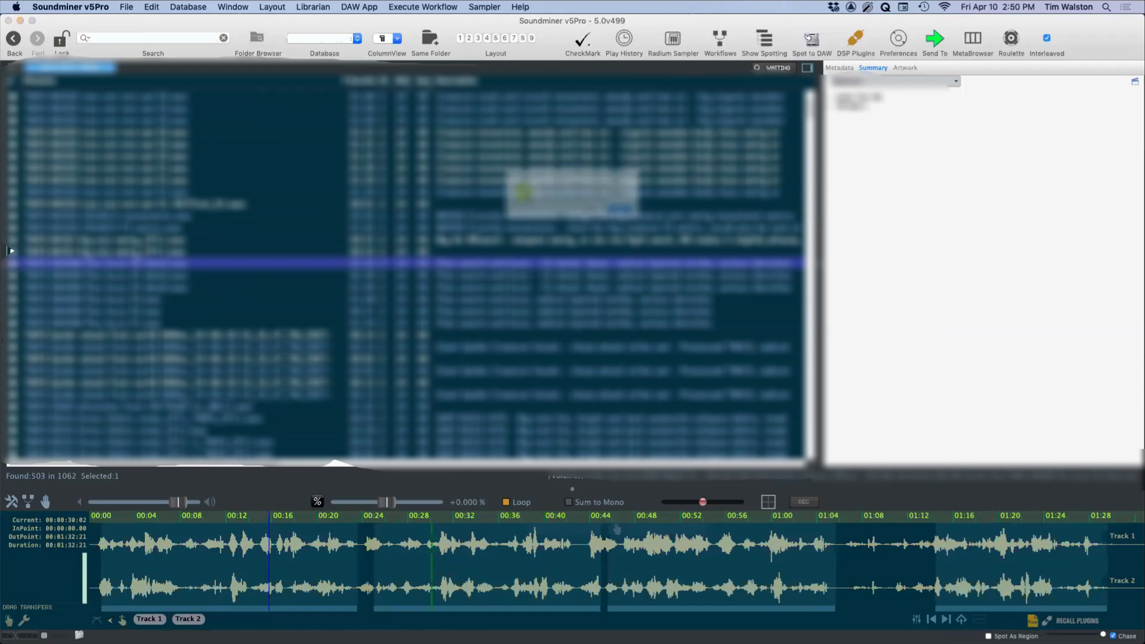
pyautogui.click(660, 223)
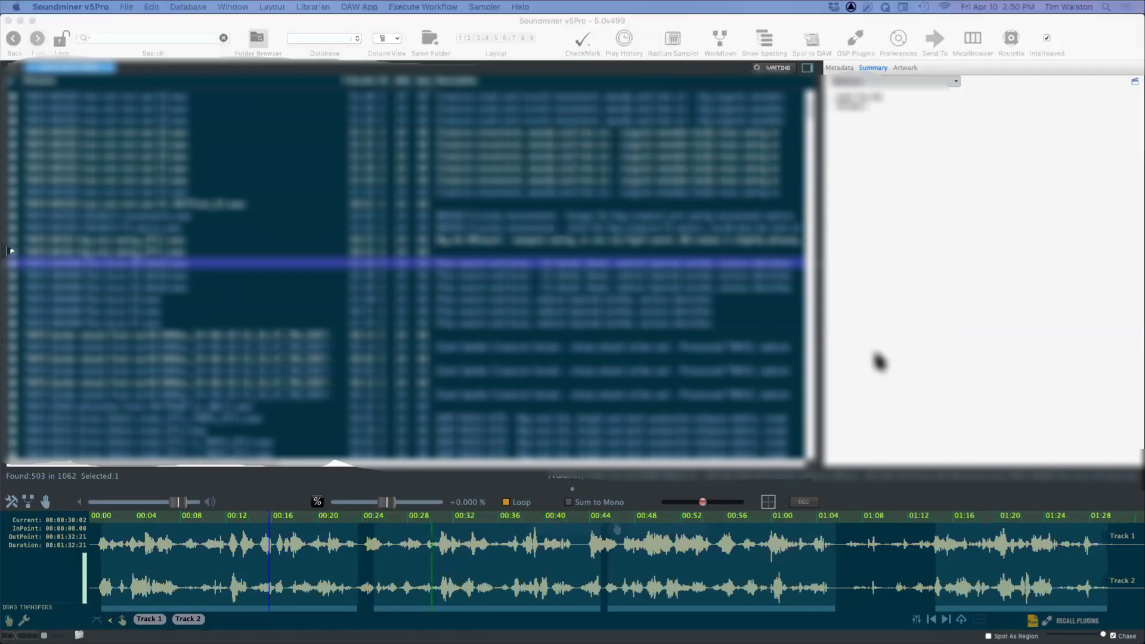
pyautogui.click(673, 41)
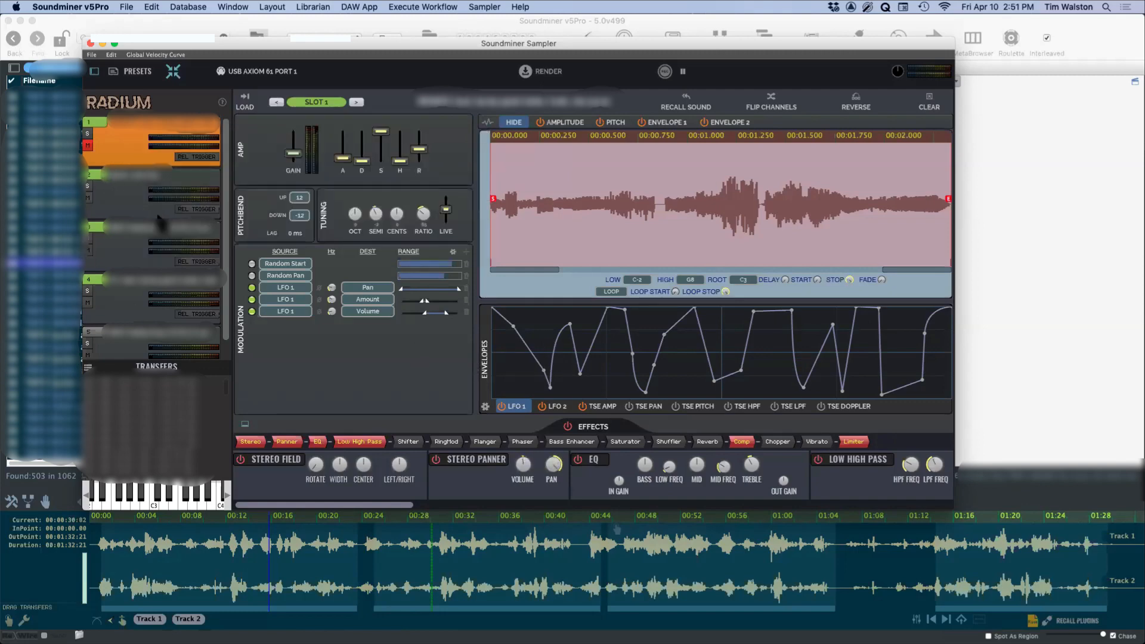
# Step: Go through slots 2 to 5 to examine the recalled patch's layers, modulation and effects, and close the sampler window
pyautogui.moveTo(308, 49); pyautogui.dragTo(291, 41)
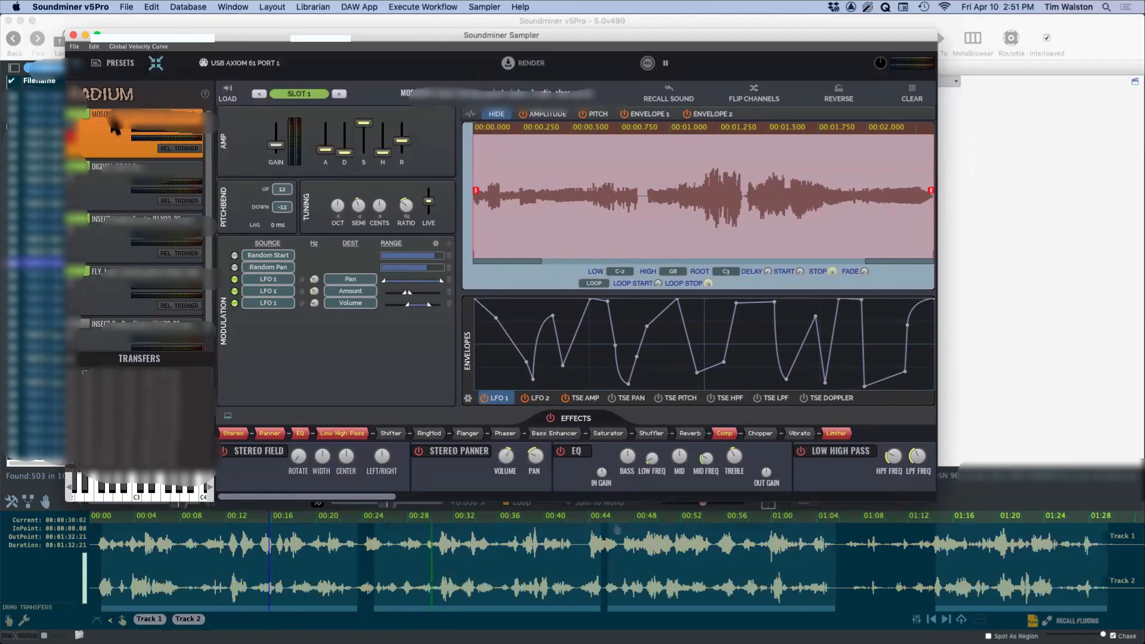
pyautogui.click(117, 193)
pyautogui.click(110, 235)
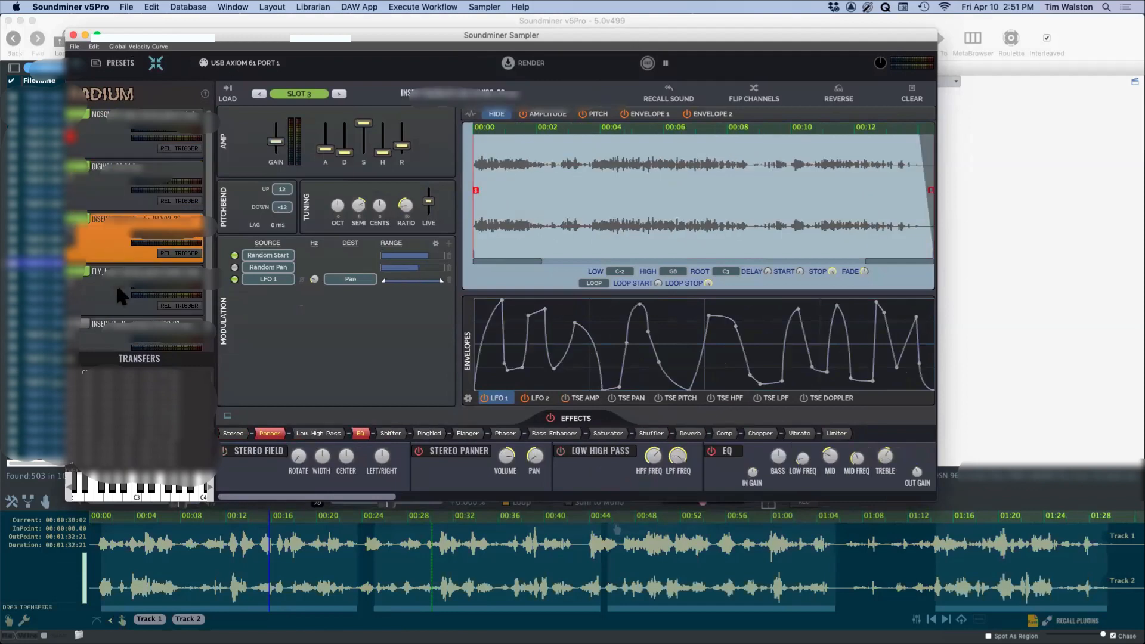
pyautogui.click(112, 296)
pyautogui.click(110, 343)
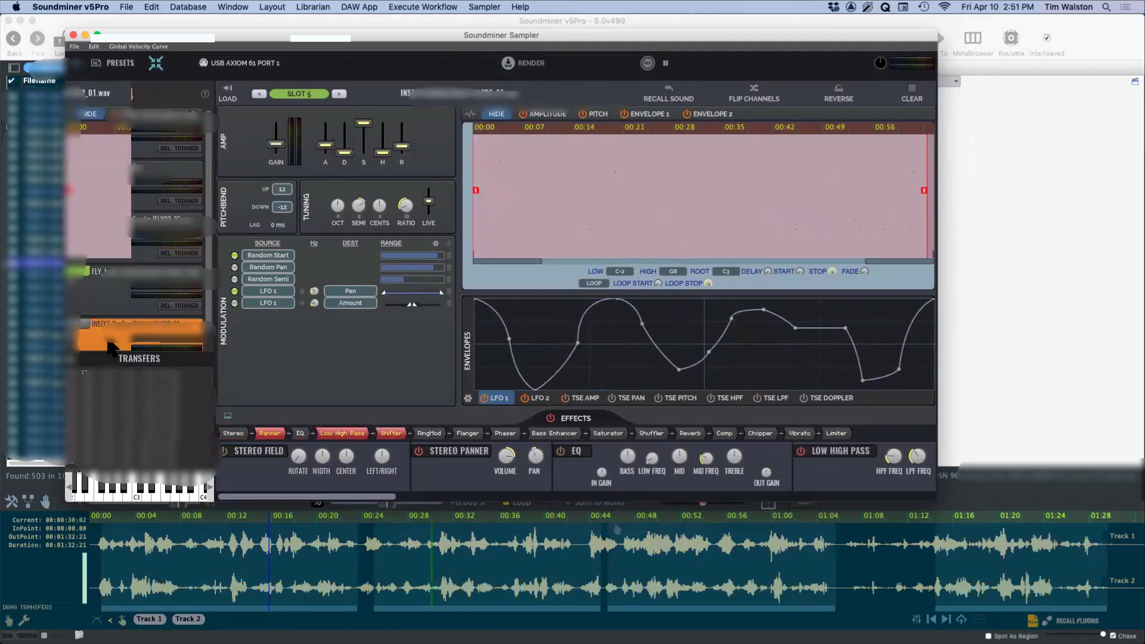
pyautogui.click(92, 279)
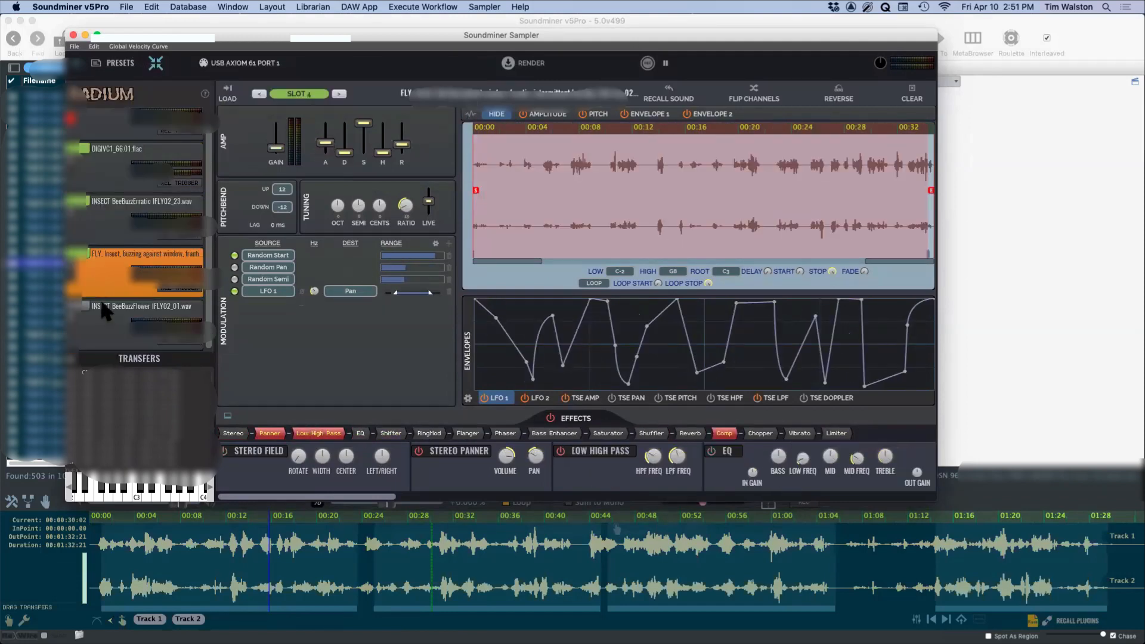
pyautogui.click(108, 338)
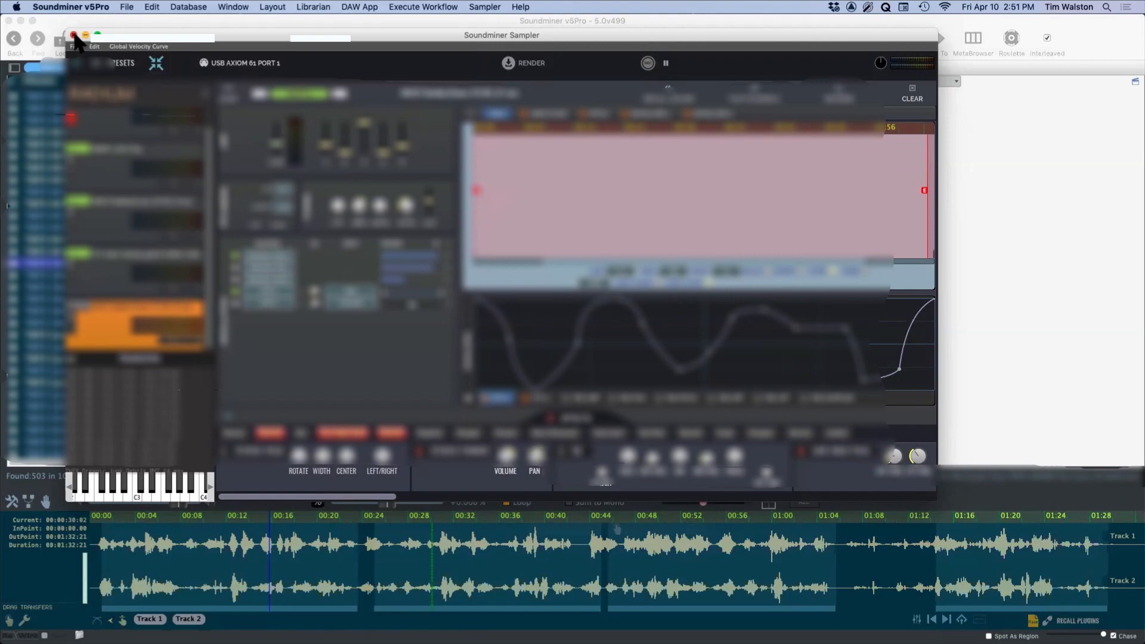
pyautogui.click(73, 35)
# Step: Look further down the search results and compare three neighbouring recordings by auditioning each one
pyautogui.scroll(-3, 169, 384)
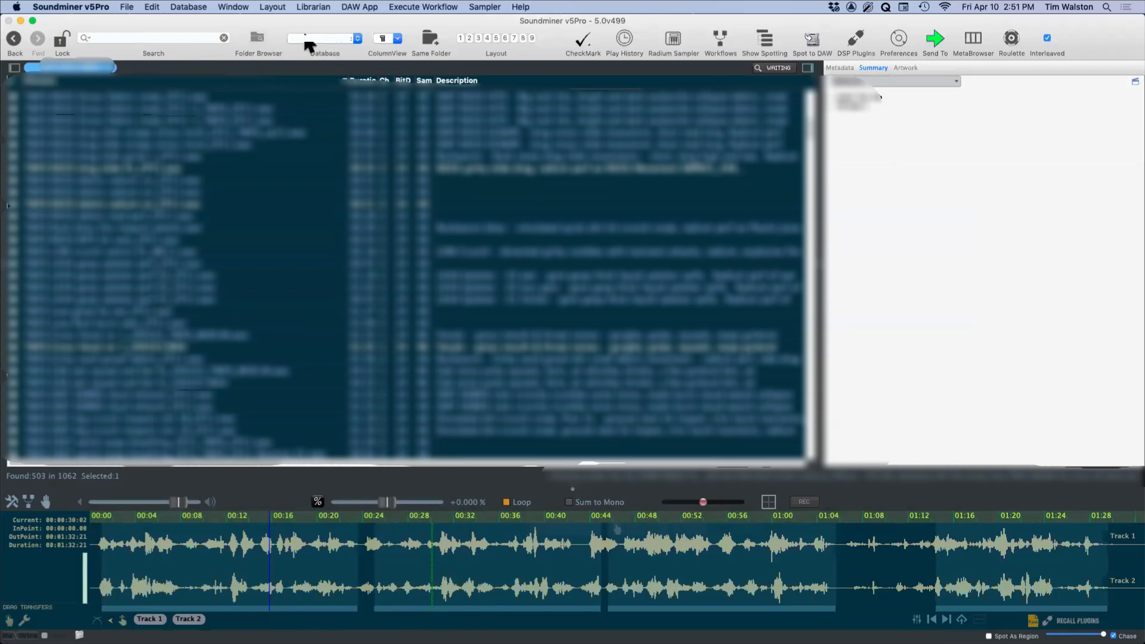
pyautogui.click(134, 288)
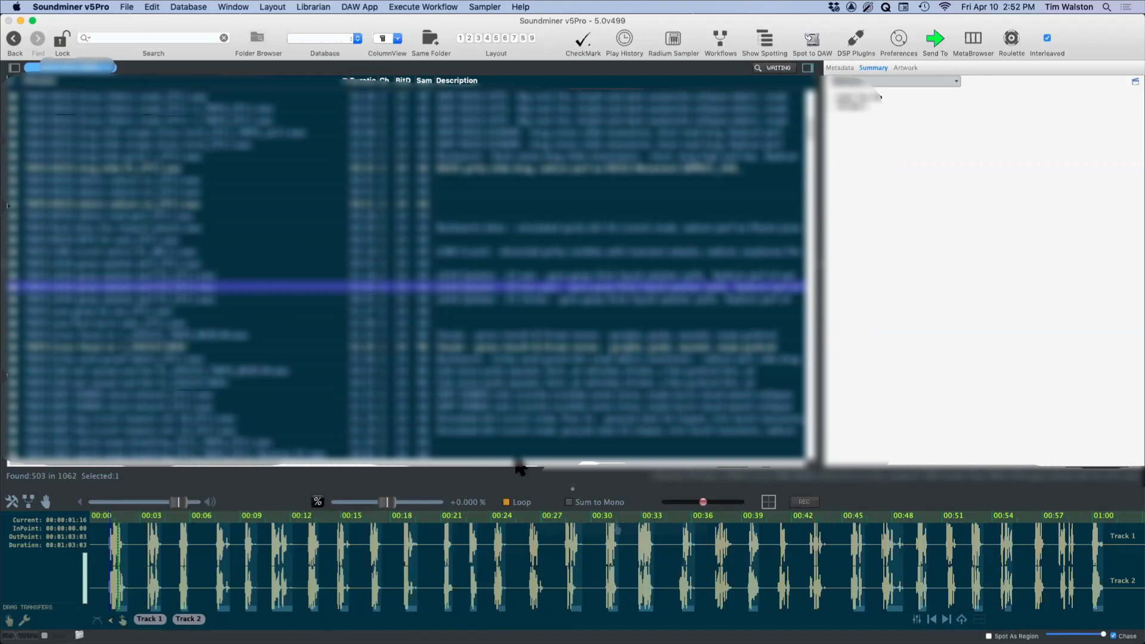
pyautogui.click(173, 300)
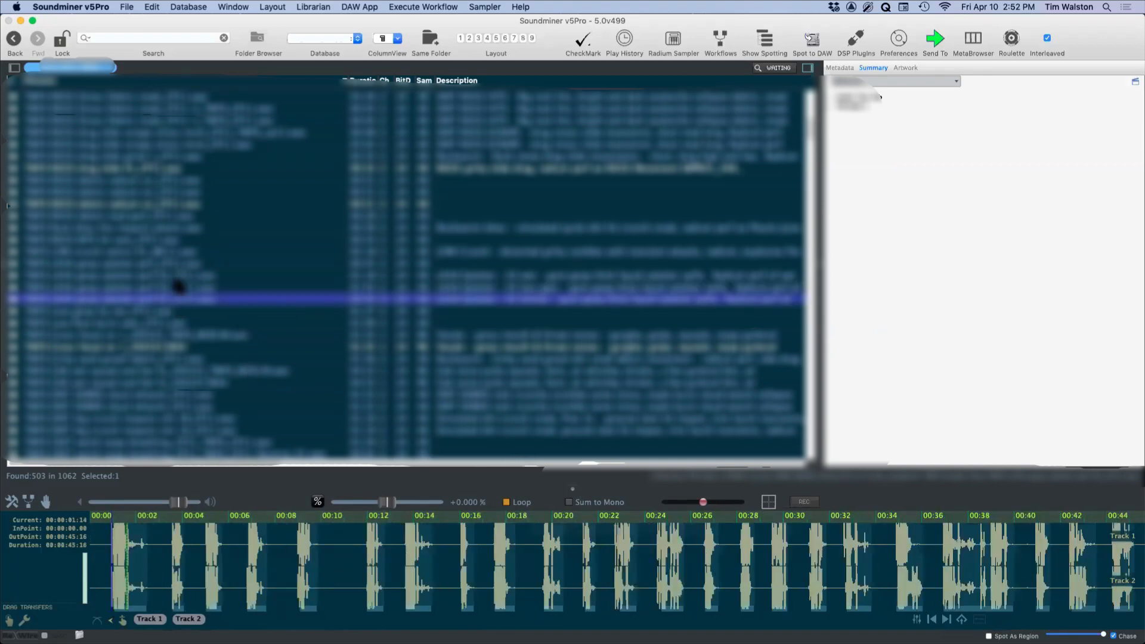
pyautogui.click(178, 277)
pyautogui.click(175, 287)
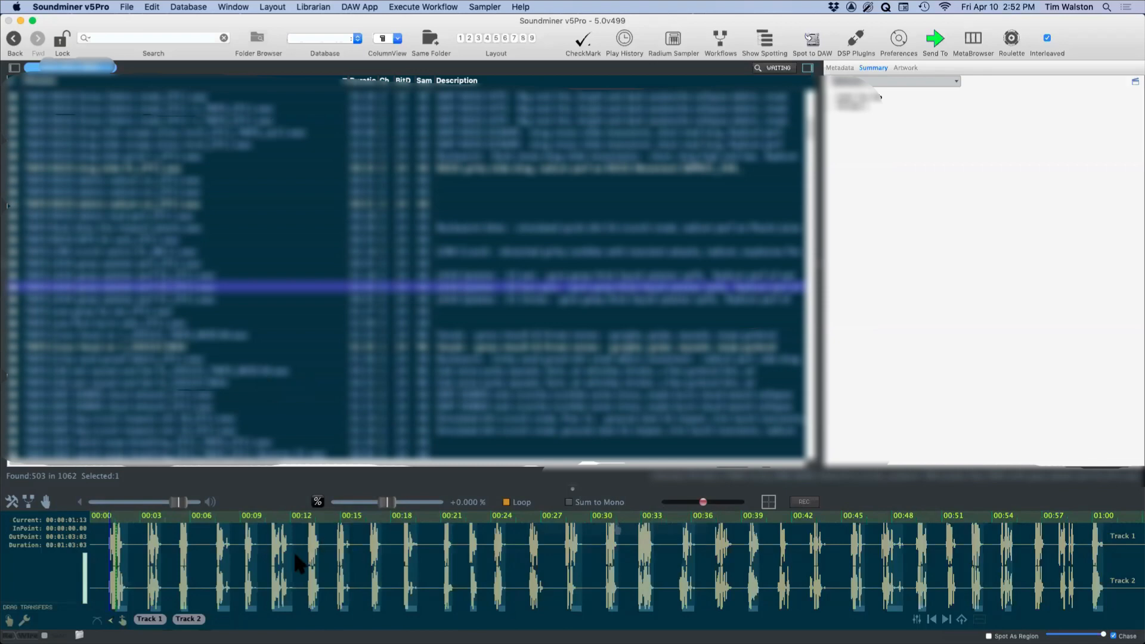
# Step: Audition the middle of the three recordings at several points from about 0:01 to 0:49
pyautogui.click(112, 552)
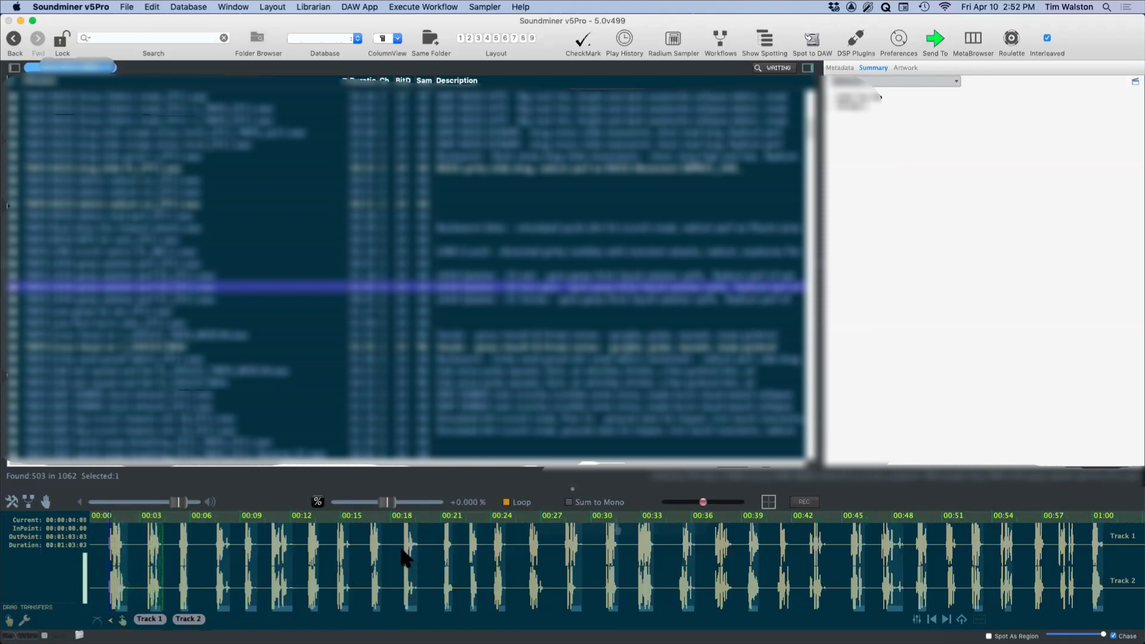
pyautogui.click(404, 552)
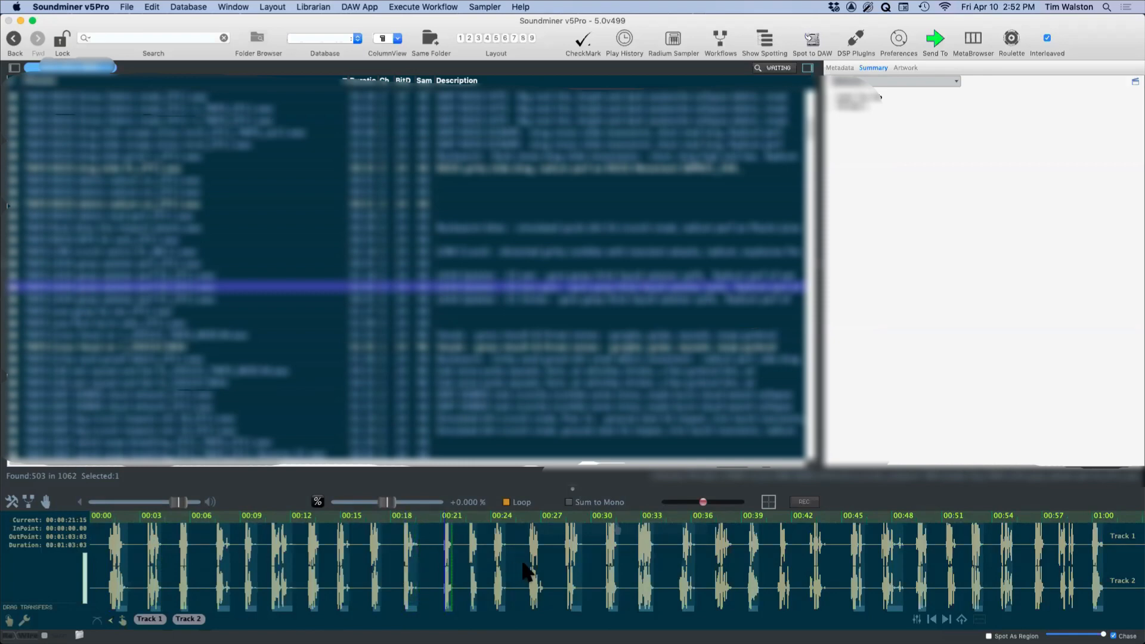
pyautogui.click(530, 548)
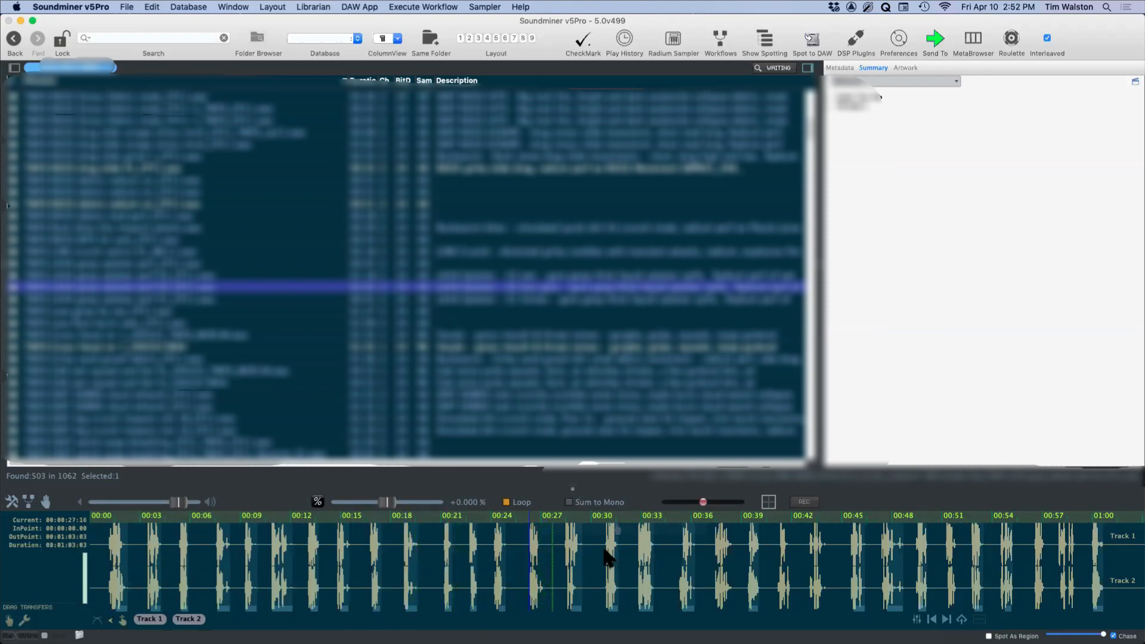
pyautogui.click(608, 558)
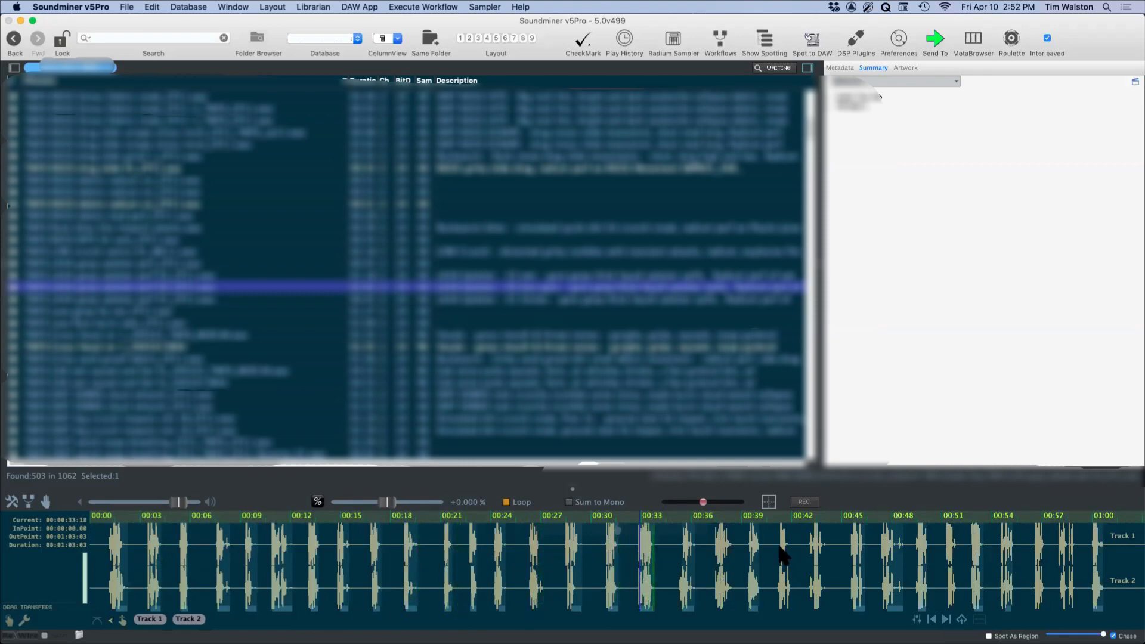
pyautogui.click(779, 556)
pyautogui.click(853, 548)
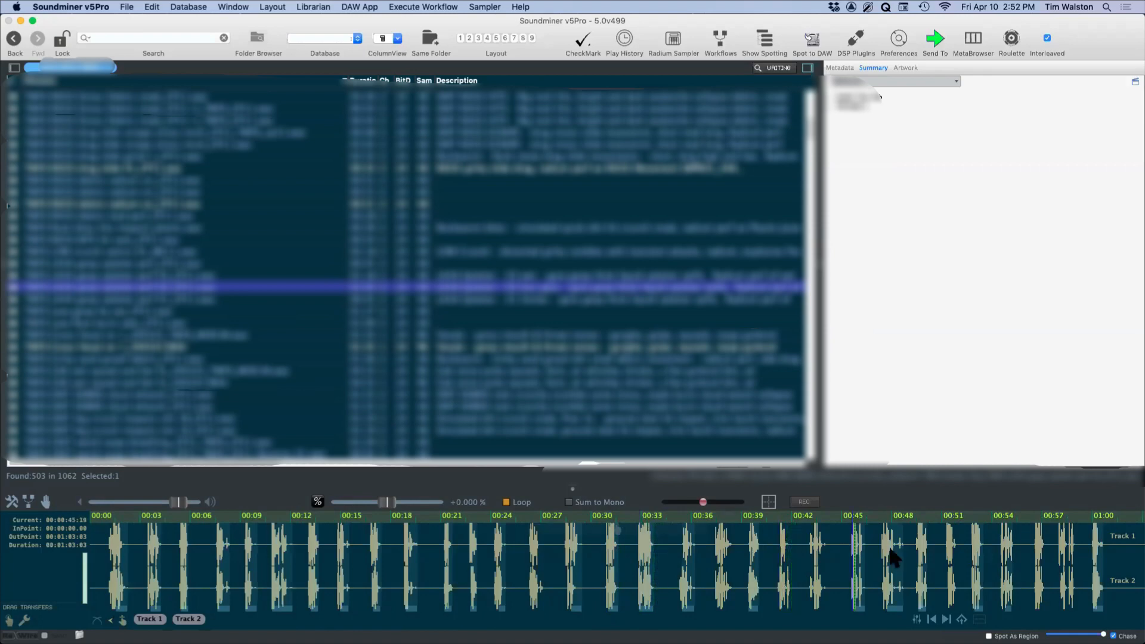
pyautogui.click(918, 555)
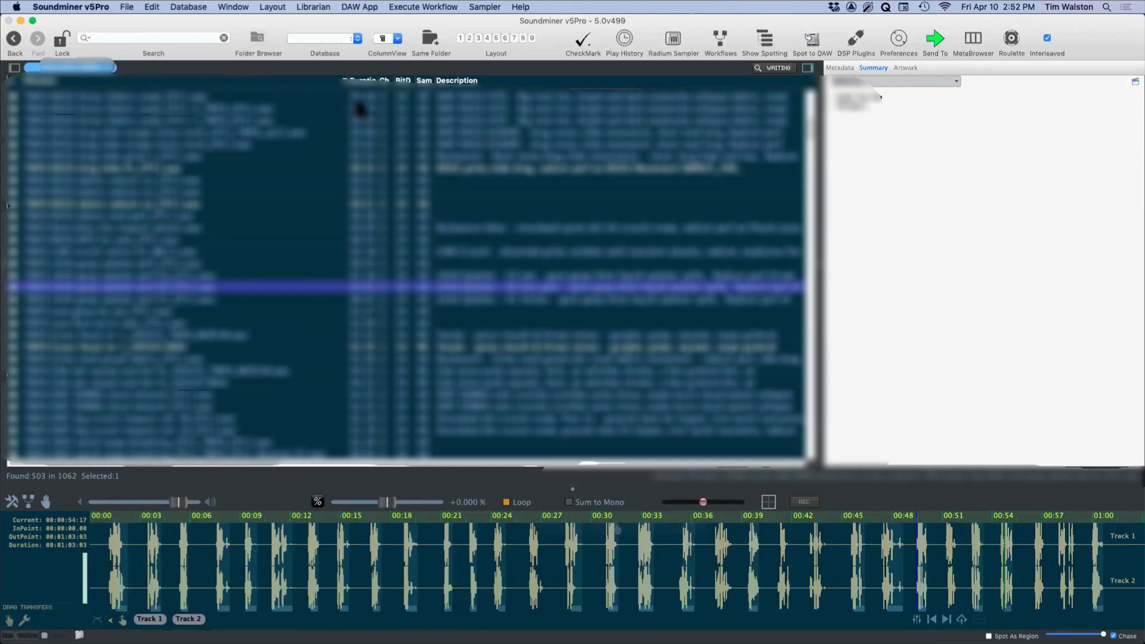
# Step: Audition the topmost listed recording from about 0:14, and sample two other recordings further down the results
pyautogui.click(183, 97)
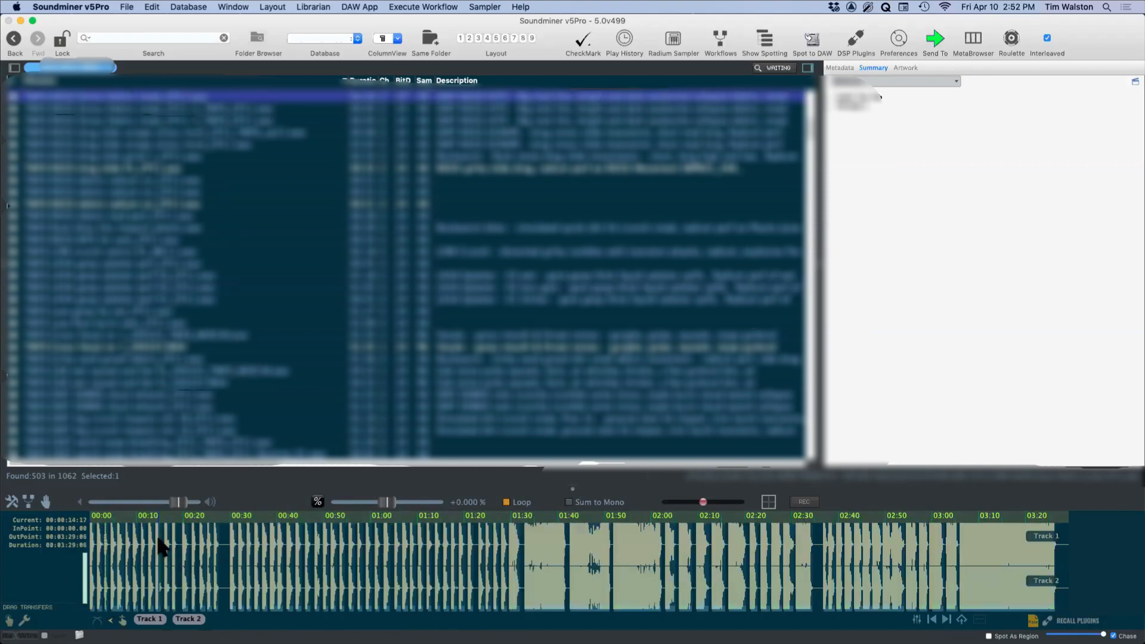
pyautogui.click(159, 544)
pyautogui.moveTo(696, 22); pyautogui.dragTo(759, 27)
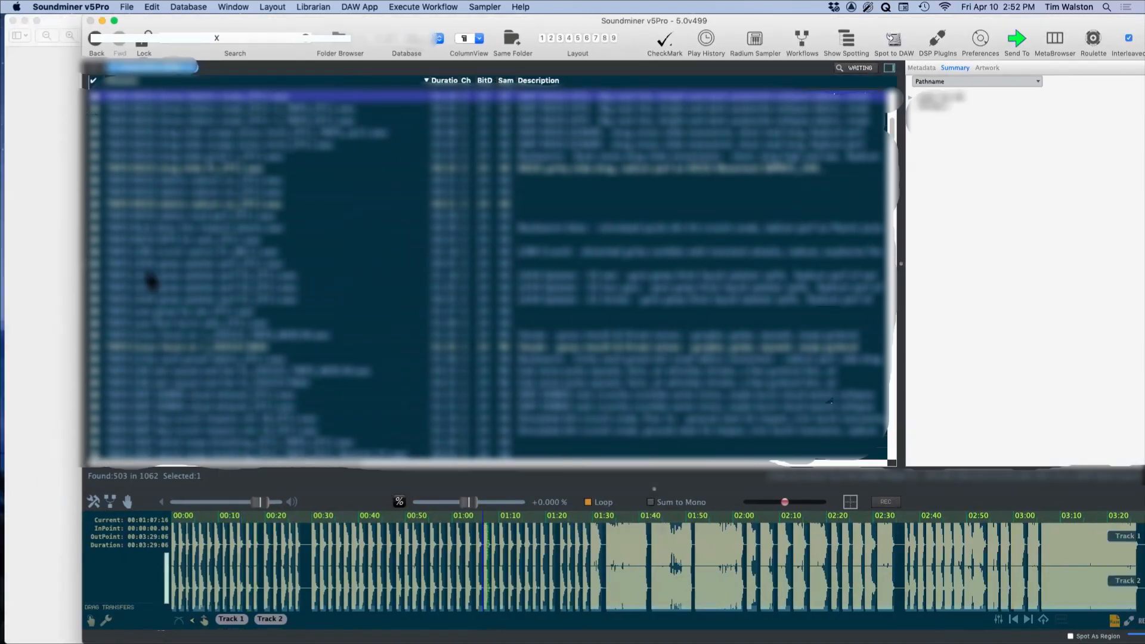
pyautogui.click(245, 227)
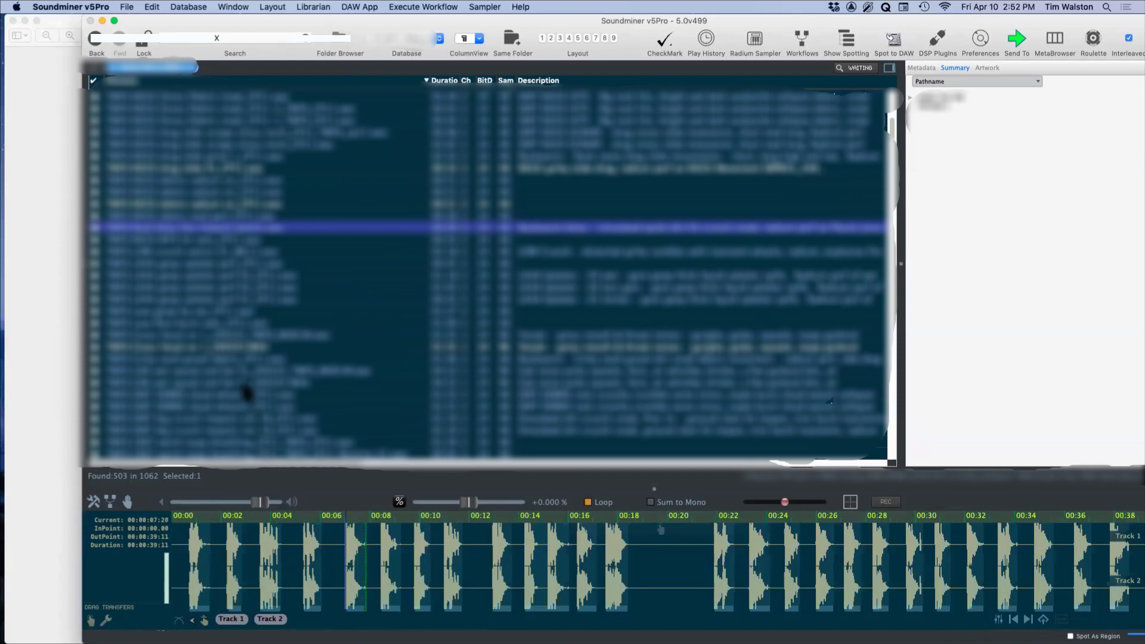
pyautogui.click(440, 384)
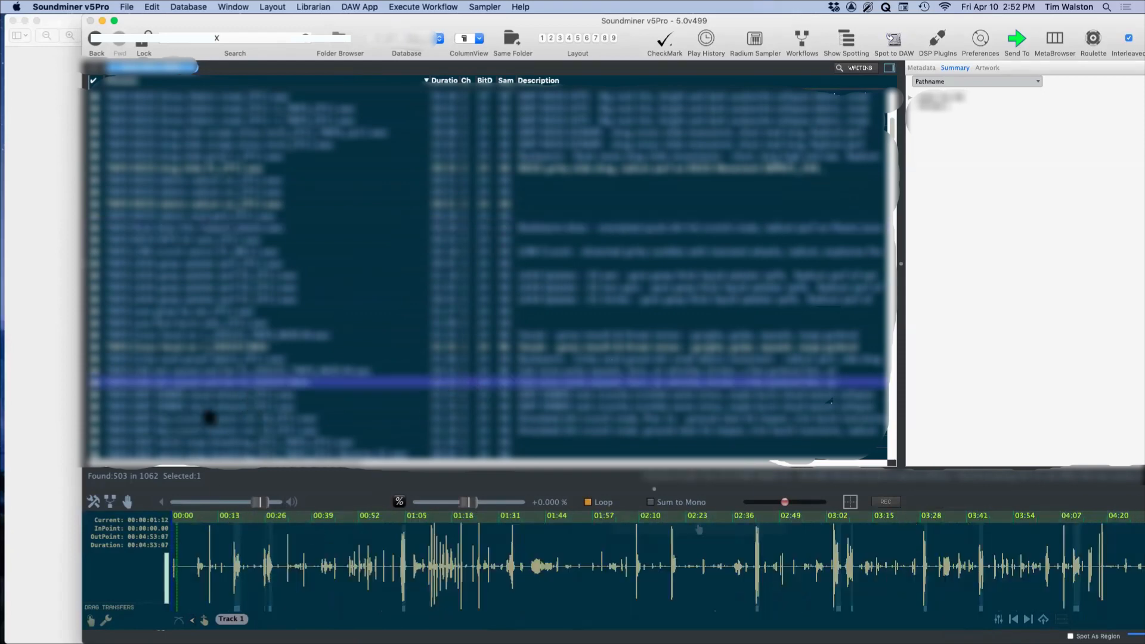
# Step: Find a further recording lower in the results and audition it at several points from about 0:21 to 2:00
pyautogui.scroll(-3, 251, 444)
pyautogui.scroll(-3, 251, 452)
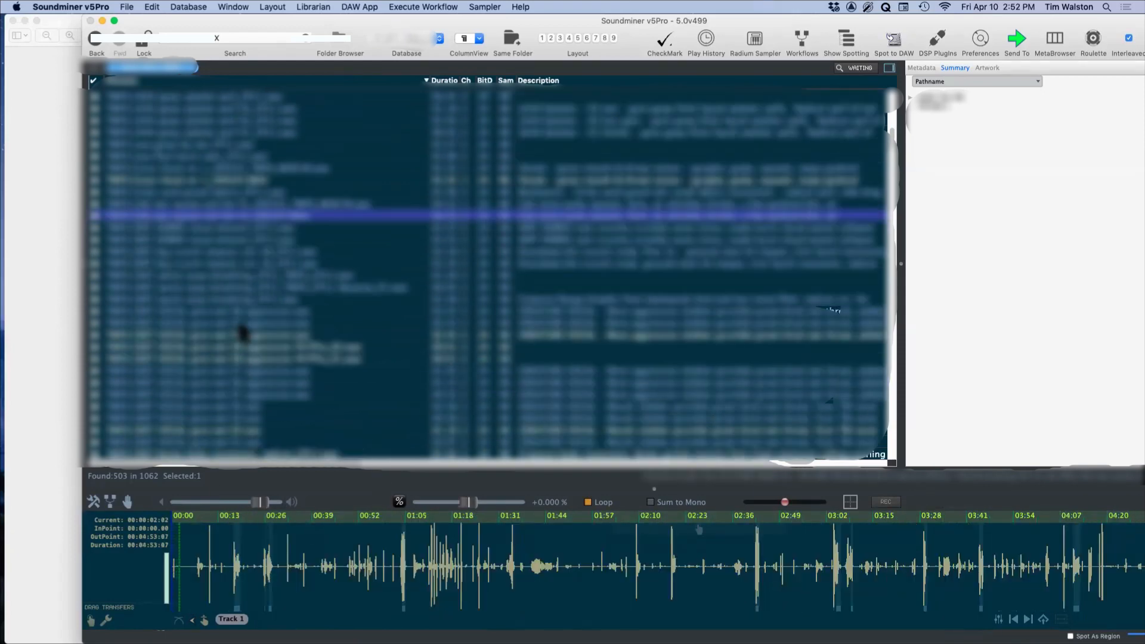
pyautogui.click(240, 324)
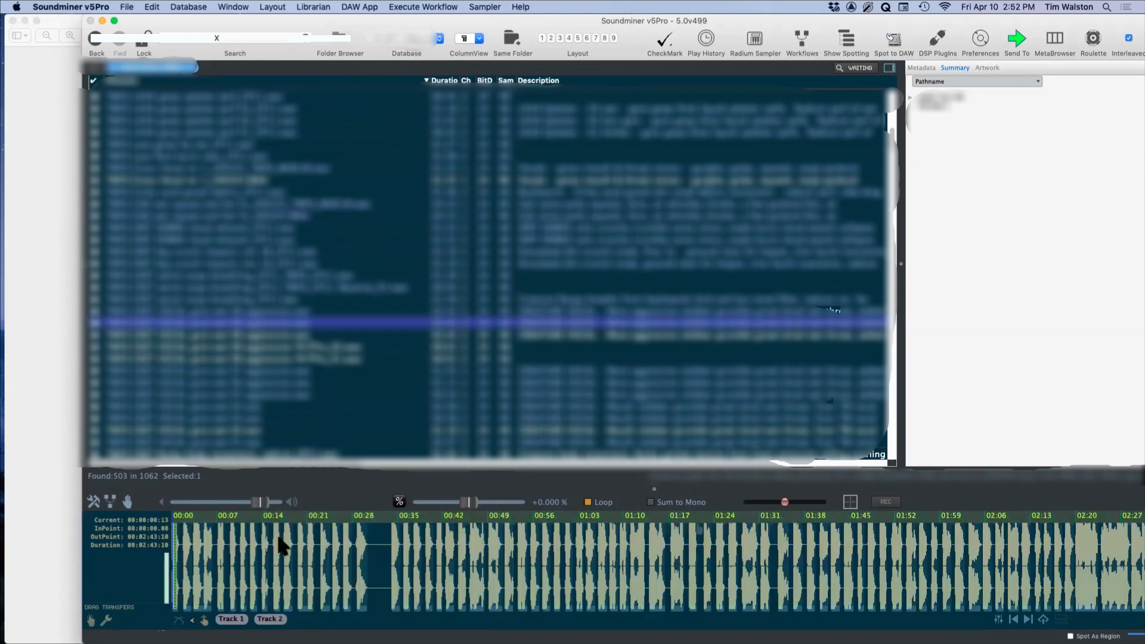
pyautogui.click(308, 559)
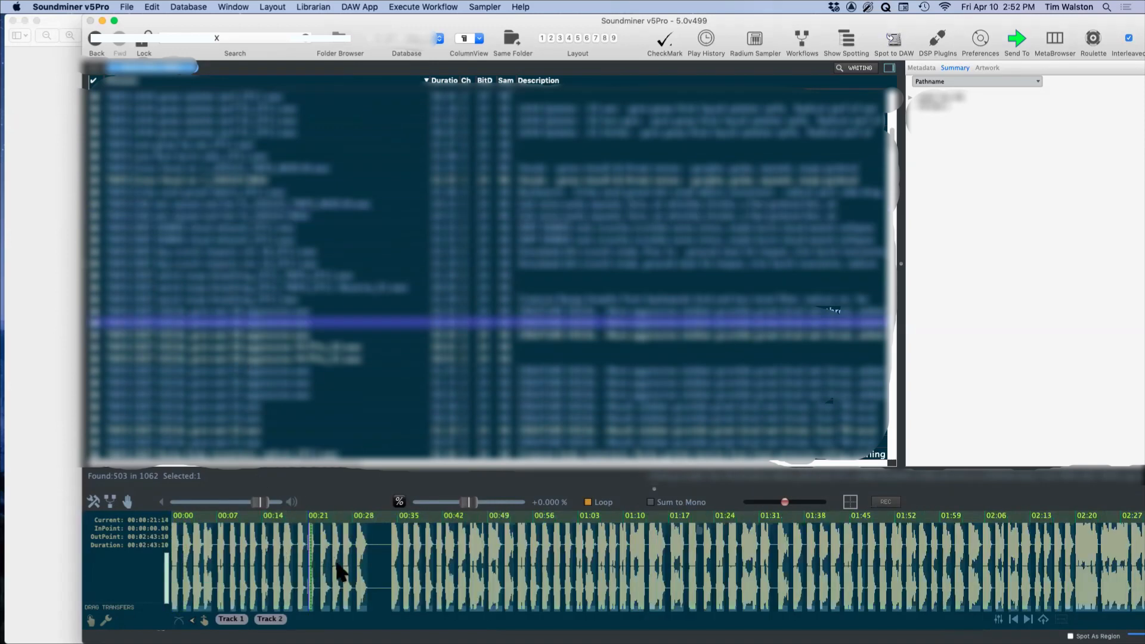
pyautogui.click(456, 575)
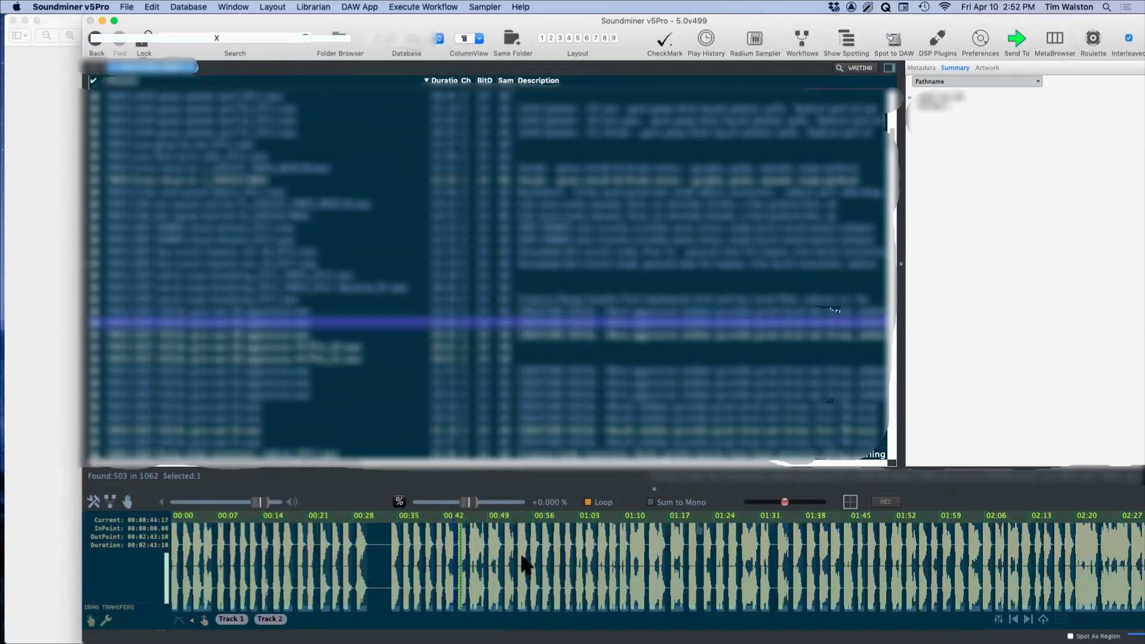
pyautogui.click(553, 551)
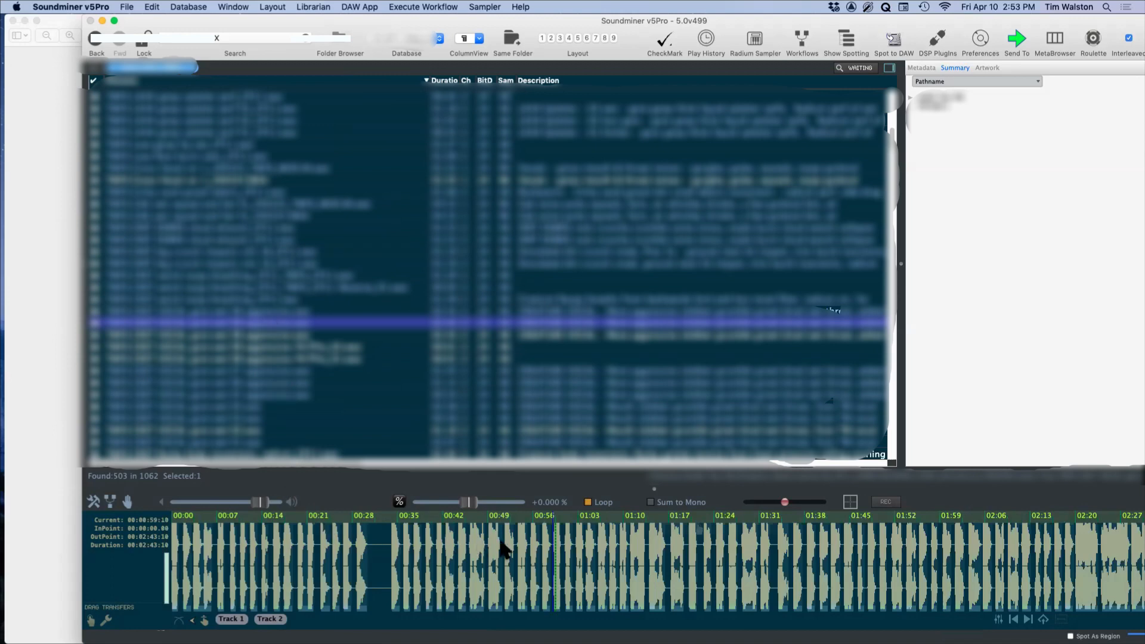
pyautogui.click(520, 555)
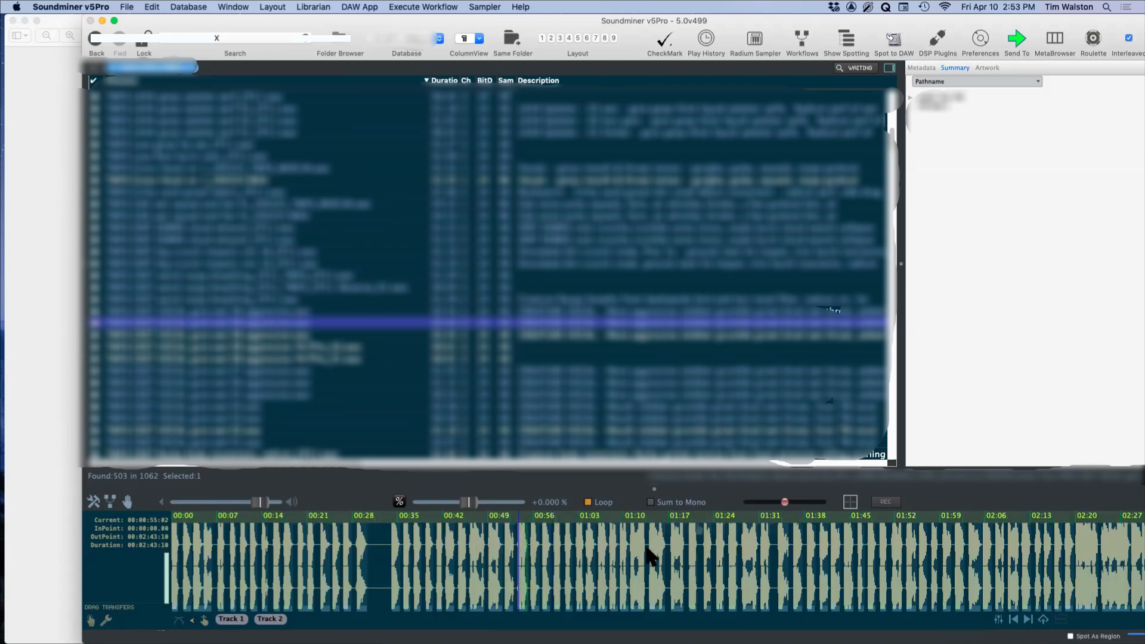
pyautogui.click(680, 552)
pyautogui.click(825, 583)
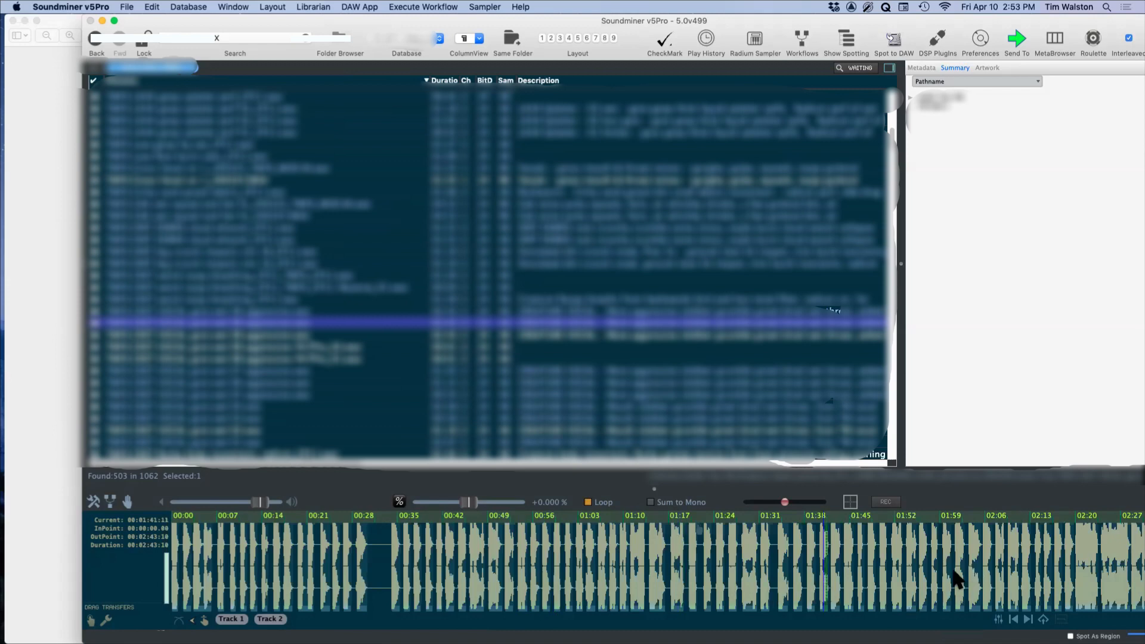
pyautogui.click(952, 583)
# Step: Audition another recording below it from about 0:35 and again from about 1:07
pyautogui.click(207, 407)
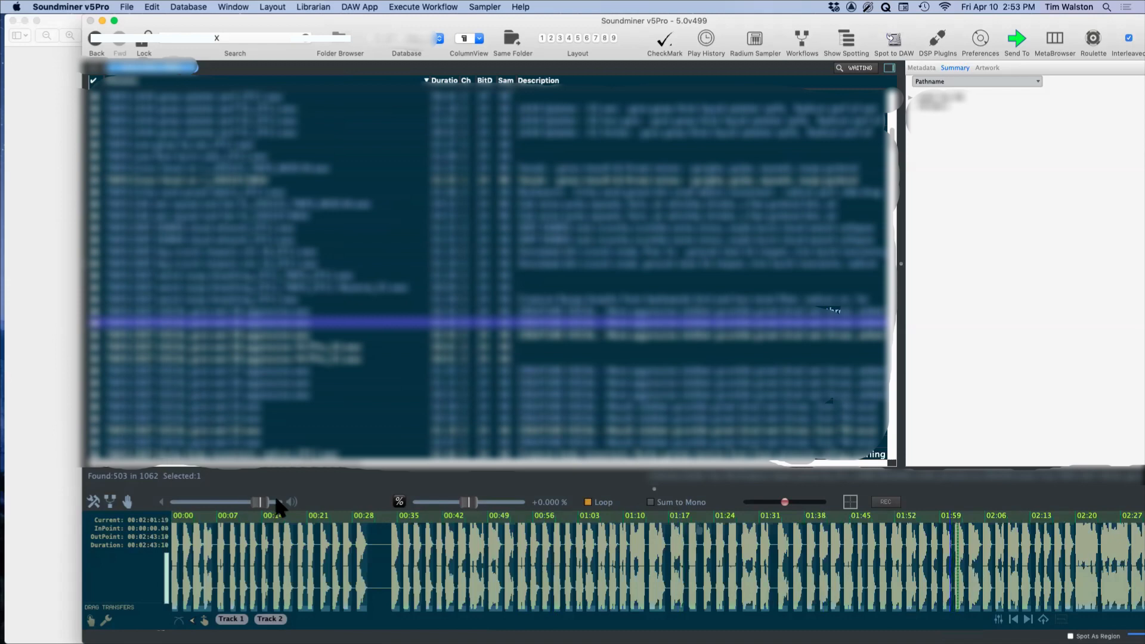
pyautogui.click(382, 563)
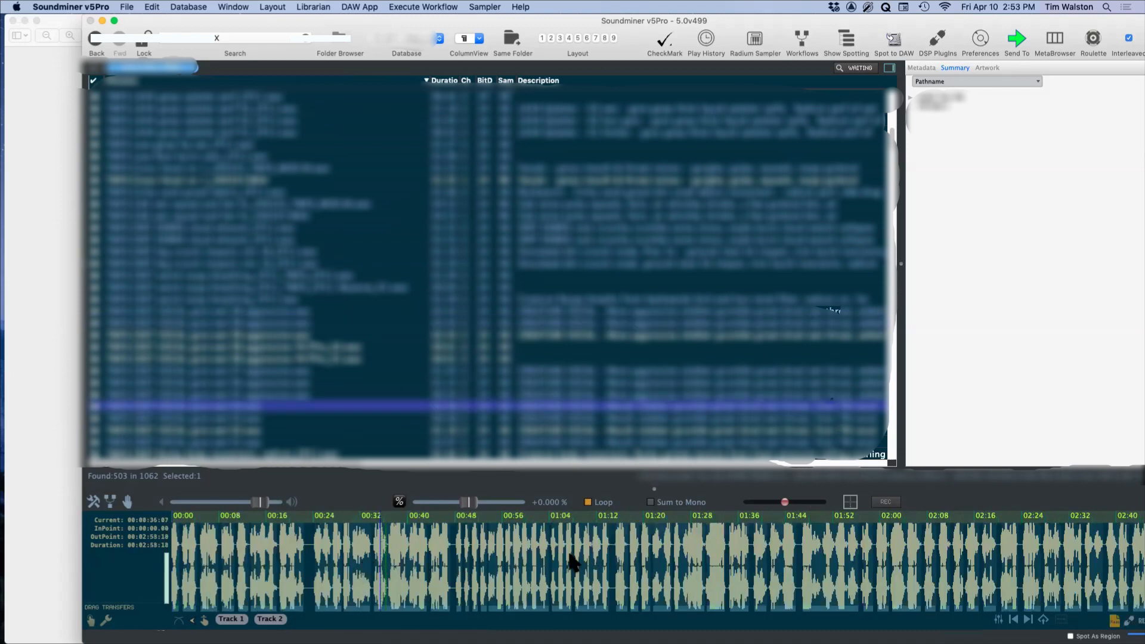
pyautogui.click(571, 564)
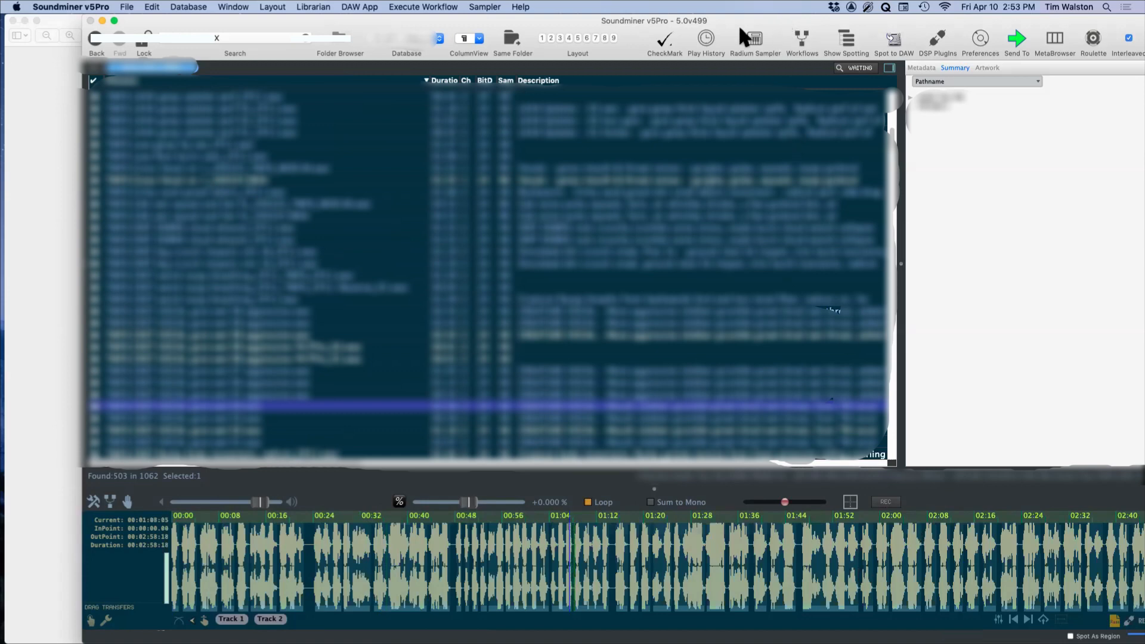
# Step: Recall the selected recording's embedded patch into the Radium sampler and solo slot 1
pyautogui.moveTo(740, 26)
pyautogui.mouseDown()
pyautogui.moveTo(692, 2)
pyautogui.moveTo(726, 9)
pyautogui.mouseUp()
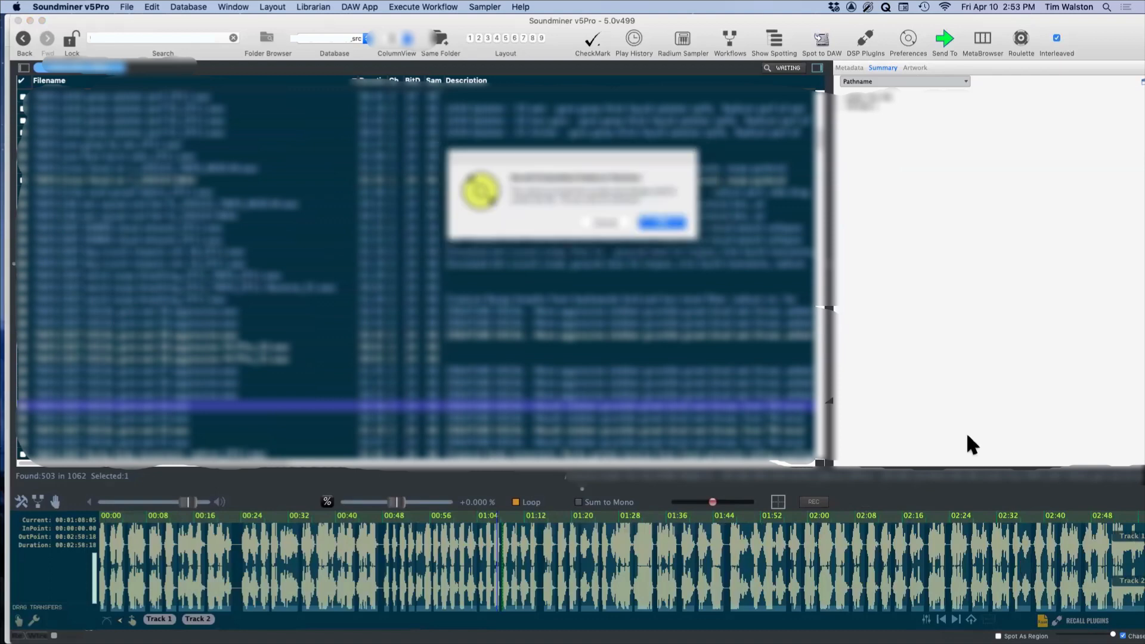
pyautogui.click(672, 224)
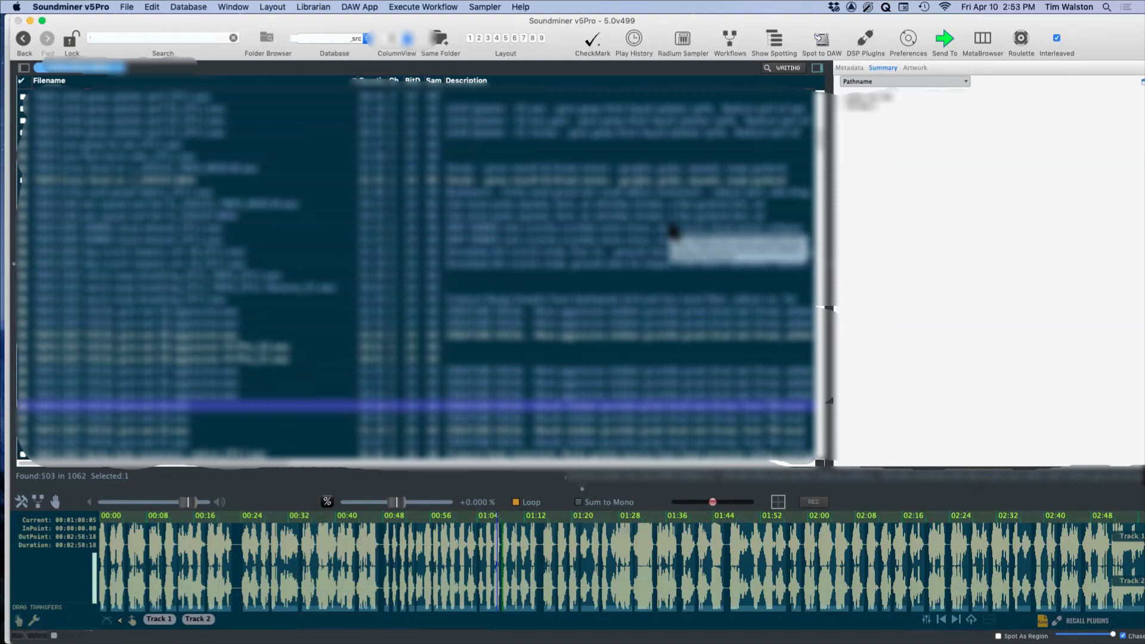
pyautogui.click(682, 38)
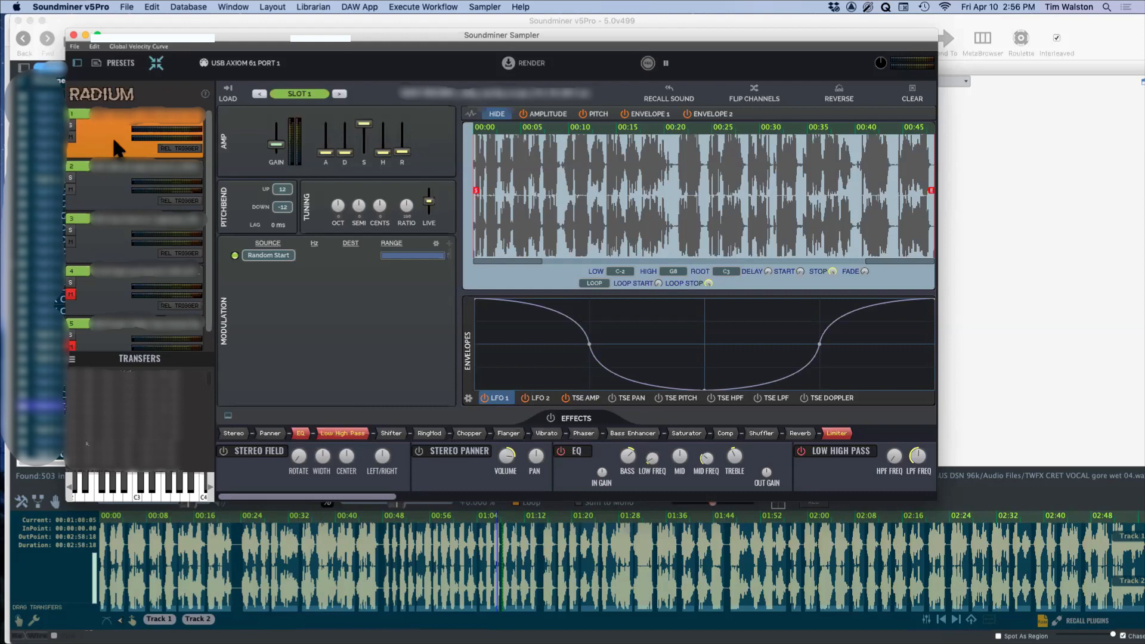
pyautogui.click(72, 126)
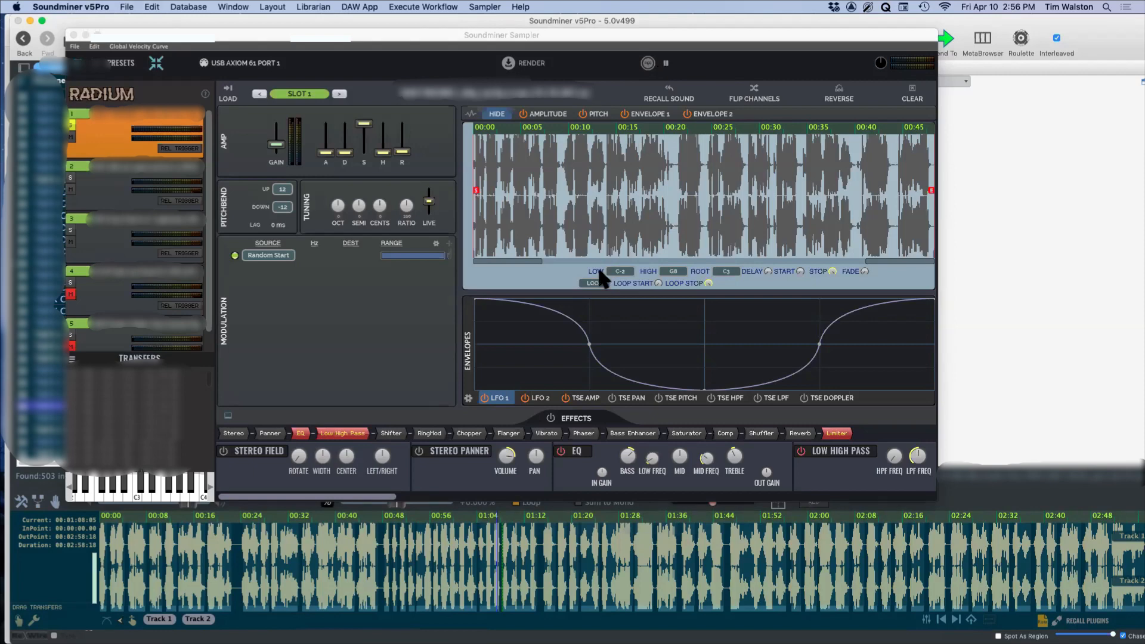
# Step: Narrow slot 1's playback range to the first phrase, ending at about 0:01
pyautogui.click(932, 190)
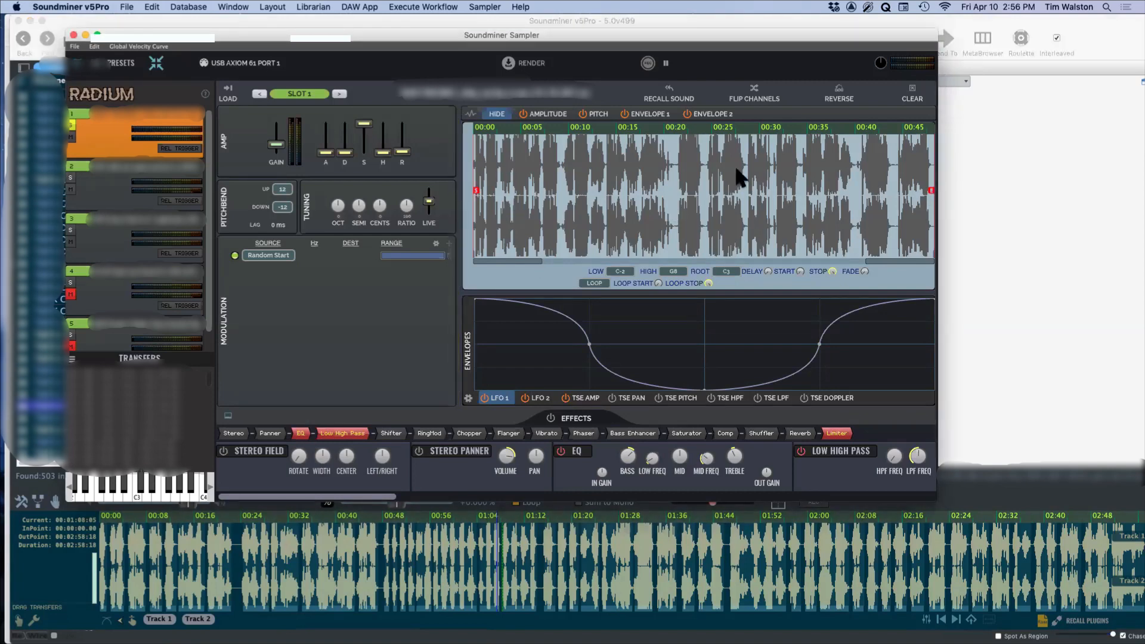
pyautogui.moveTo(932, 184)
pyautogui.mouseDown()
pyautogui.moveTo(481, 243)
pyautogui.moveTo(491, 244)
pyautogui.mouseUp()
pyautogui.moveTo(878, 263); pyautogui.dragTo(560, 262)
pyautogui.moveTo(474, 197); pyautogui.dragTo(480, 197)
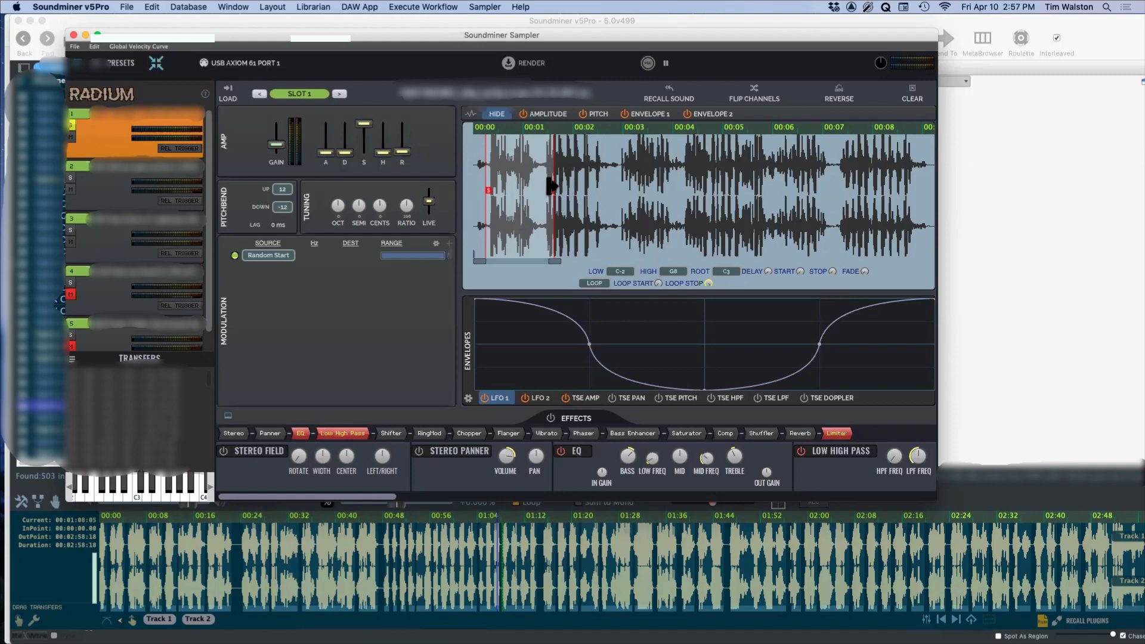
pyautogui.moveTo(552, 191); pyautogui.dragTo(544, 192)
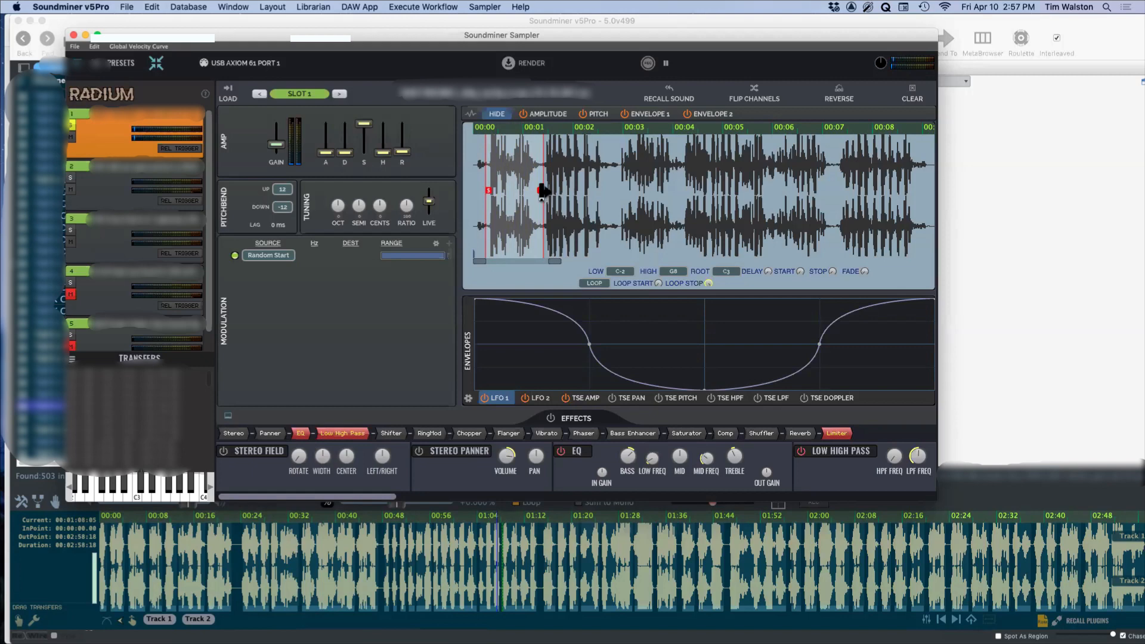
# Step: Move slot 1's playback range to the second phrase, about 0:01 to 0:03, and restore the full range
pyautogui.moveTo(542, 190); pyautogui.dragTo(621, 192)
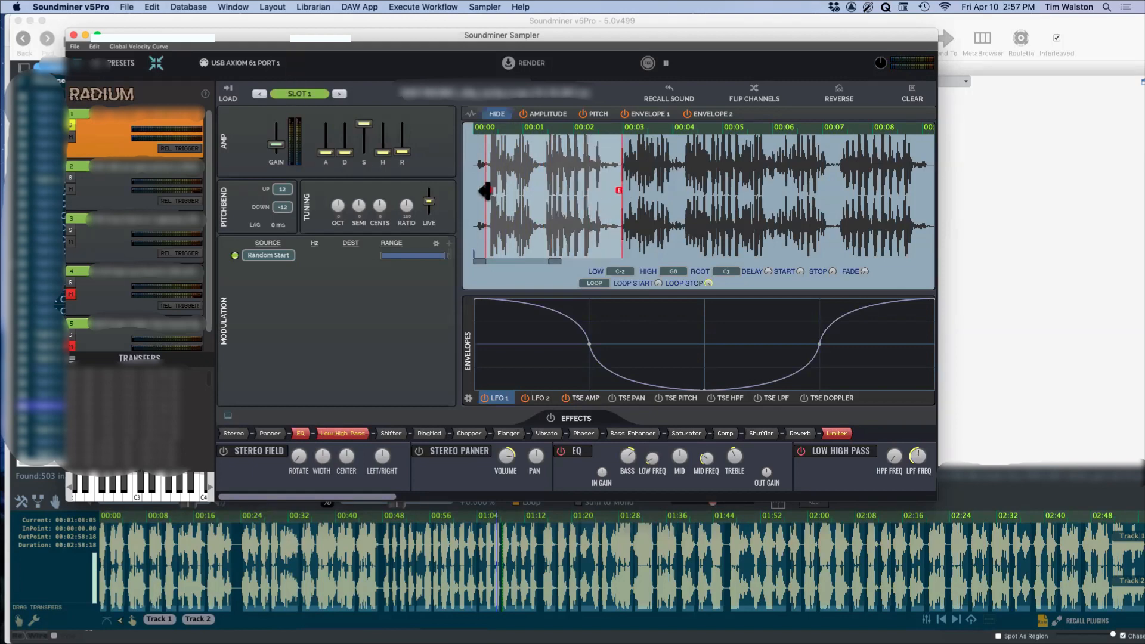
pyautogui.moveTo(488, 190); pyautogui.dragTo(544, 190)
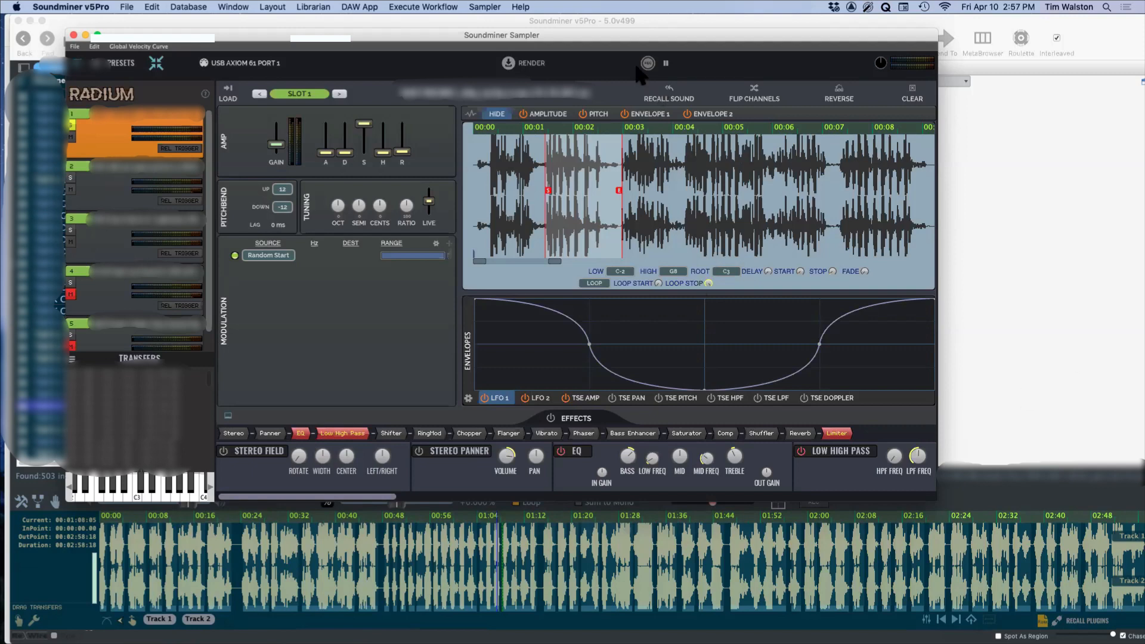
pyautogui.click(833, 271)
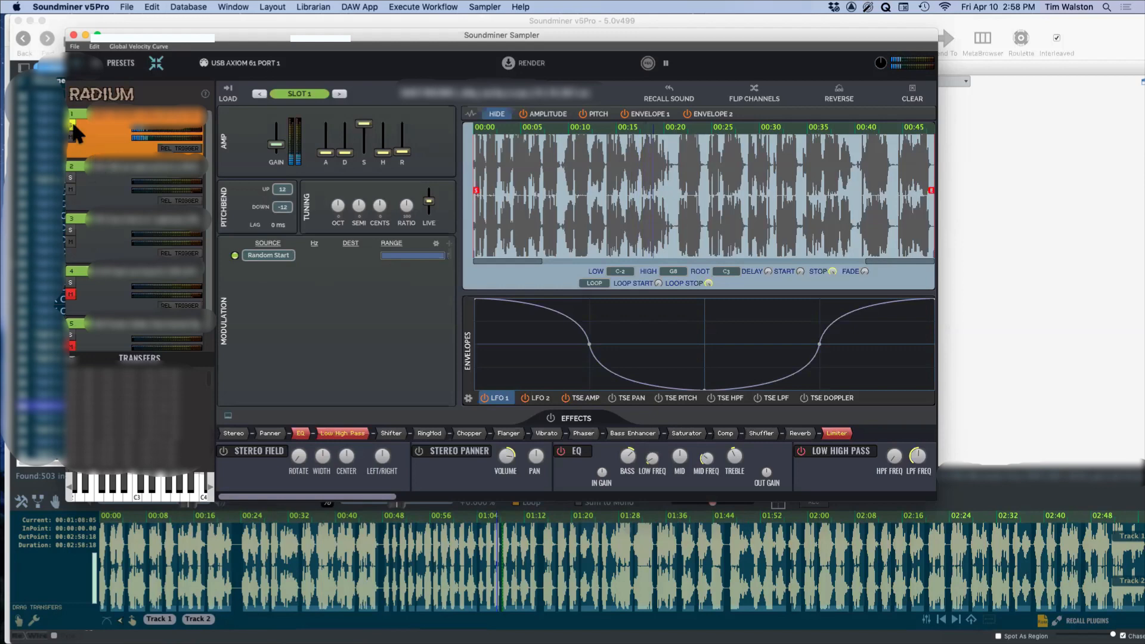
# Step: Solo slot 2 and examine the opening seconds of its waveform up close, ending with the whole recording in view
pyautogui.click(91, 190)
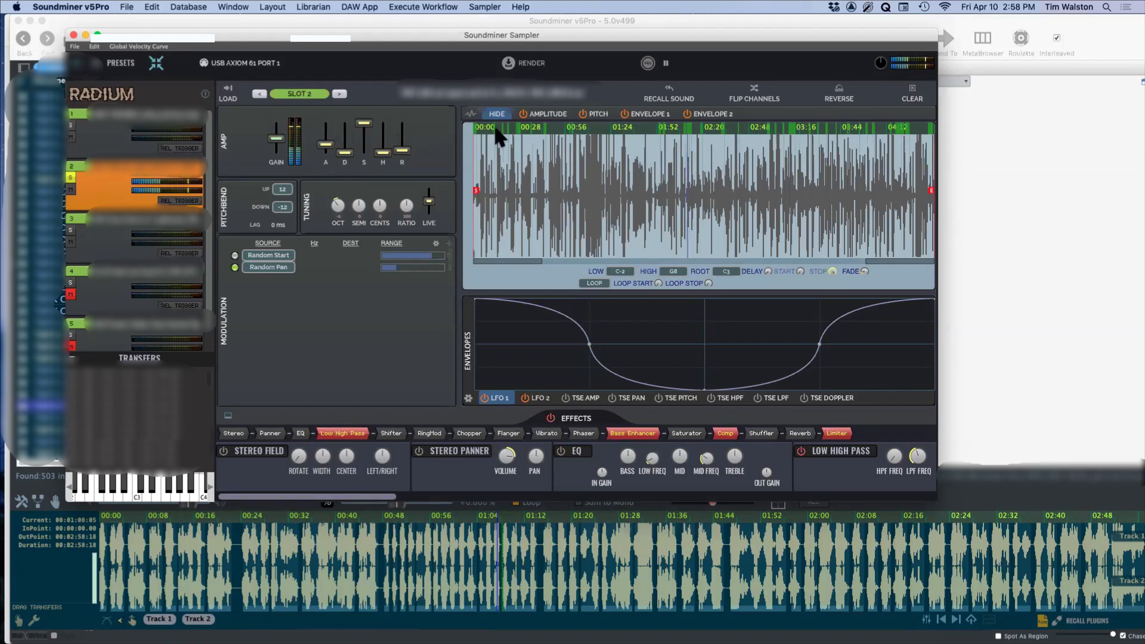
pyautogui.moveTo(883, 260); pyautogui.dragTo(542, 290)
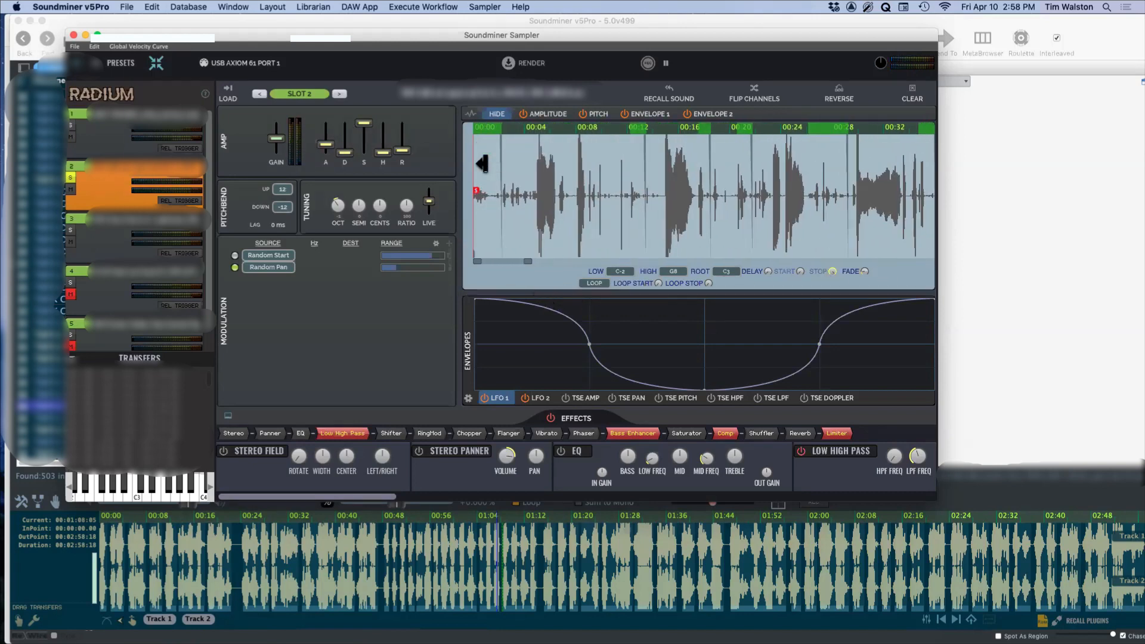
pyautogui.moveTo(501, 260); pyautogui.dragTo(370, 264)
pyautogui.moveTo(525, 259); pyautogui.dragTo(396, 302)
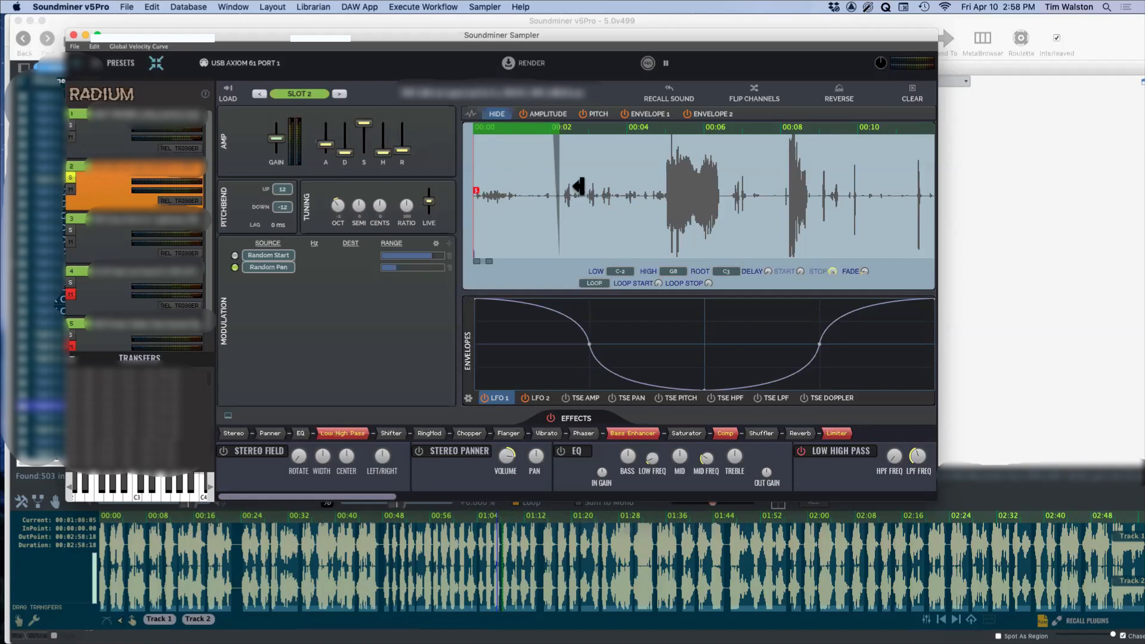
pyautogui.moveTo(490, 261)
pyautogui.mouseDown()
pyautogui.moveTo(649, 262)
pyautogui.moveTo(919, 297)
pyautogui.mouseUp()
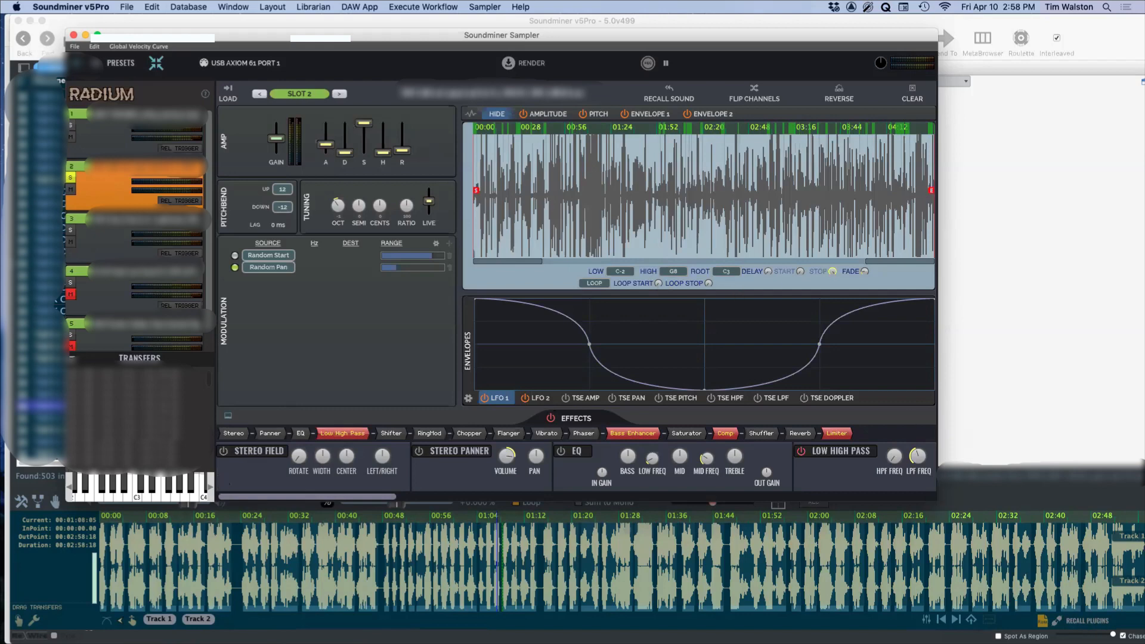
# Step: Recall the plug-in rack embedded in the selected recording, and move the solo from slot 2 to slot 3
pyautogui.click(1086, 621)
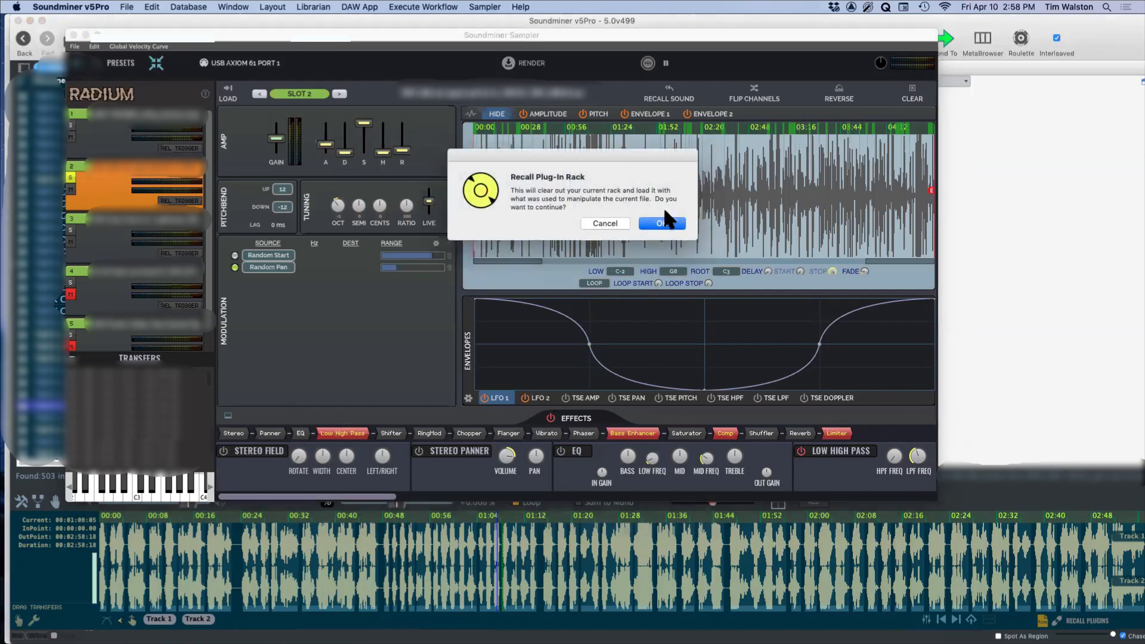
pyautogui.click(665, 223)
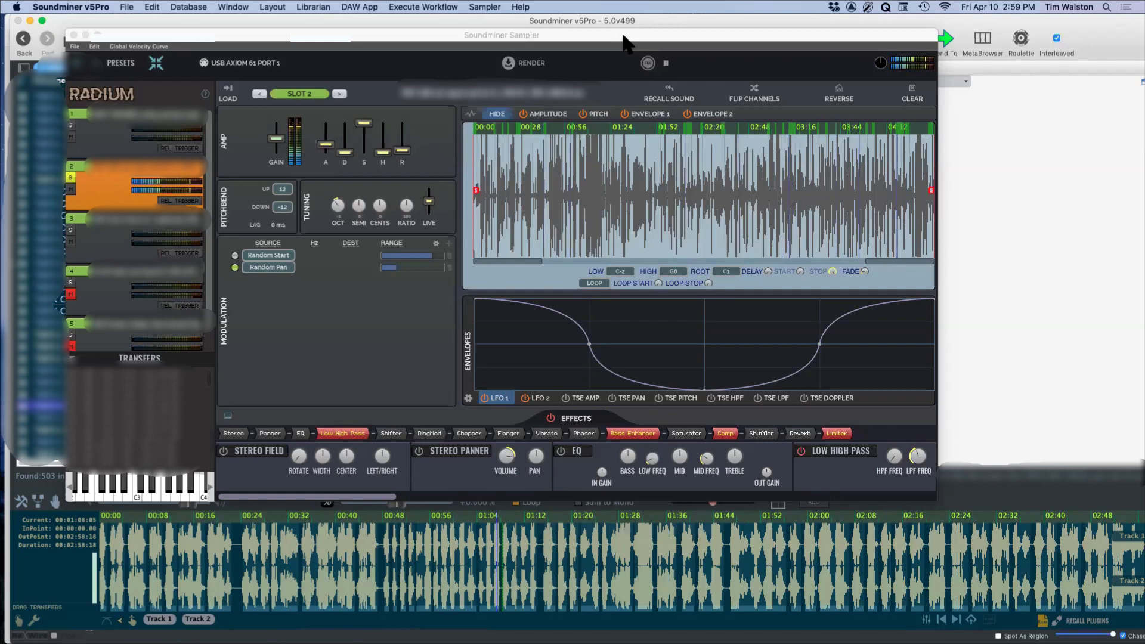
pyautogui.click(71, 184)
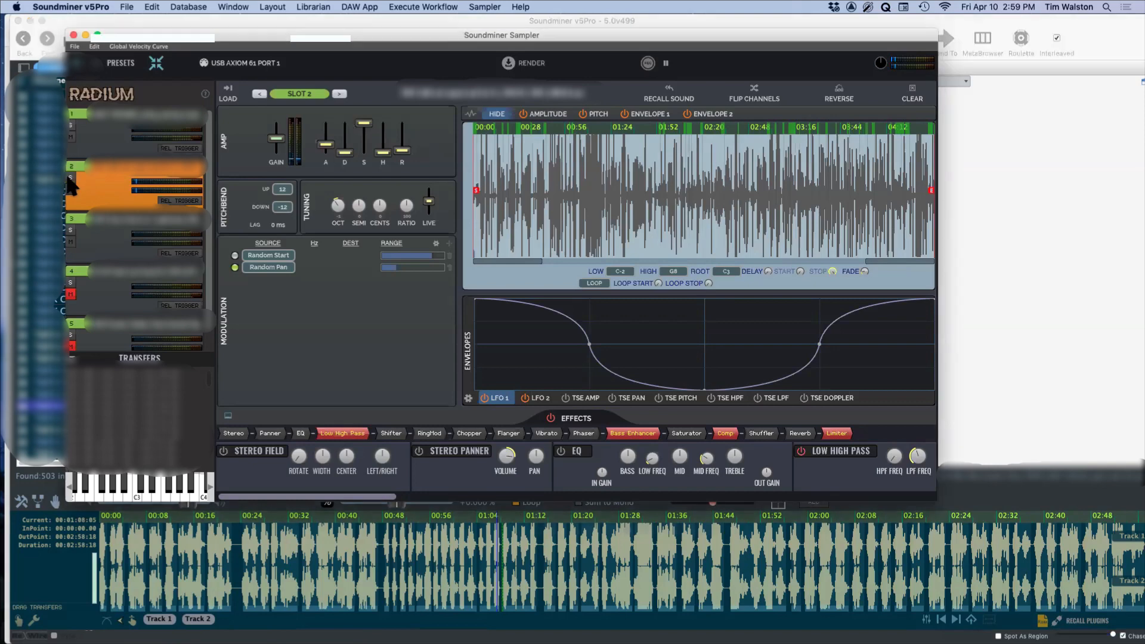
pyautogui.click(75, 234)
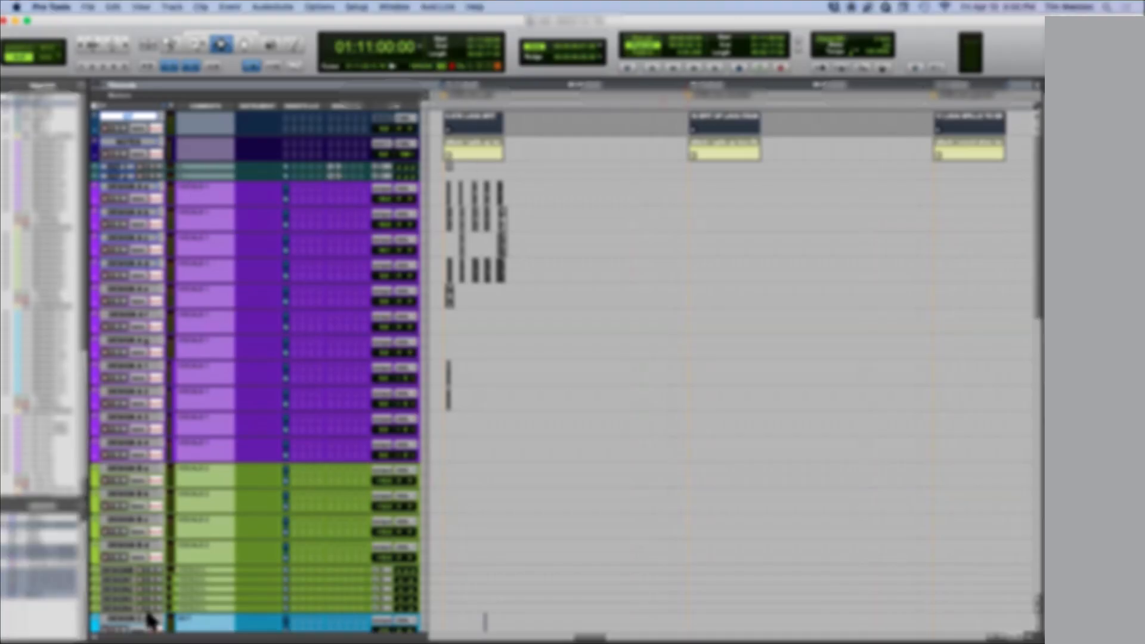
# Step: In the Pro Tools session, hide the side track and clip lists and reduce the height of all tracks
pyautogui.click(94, 637)
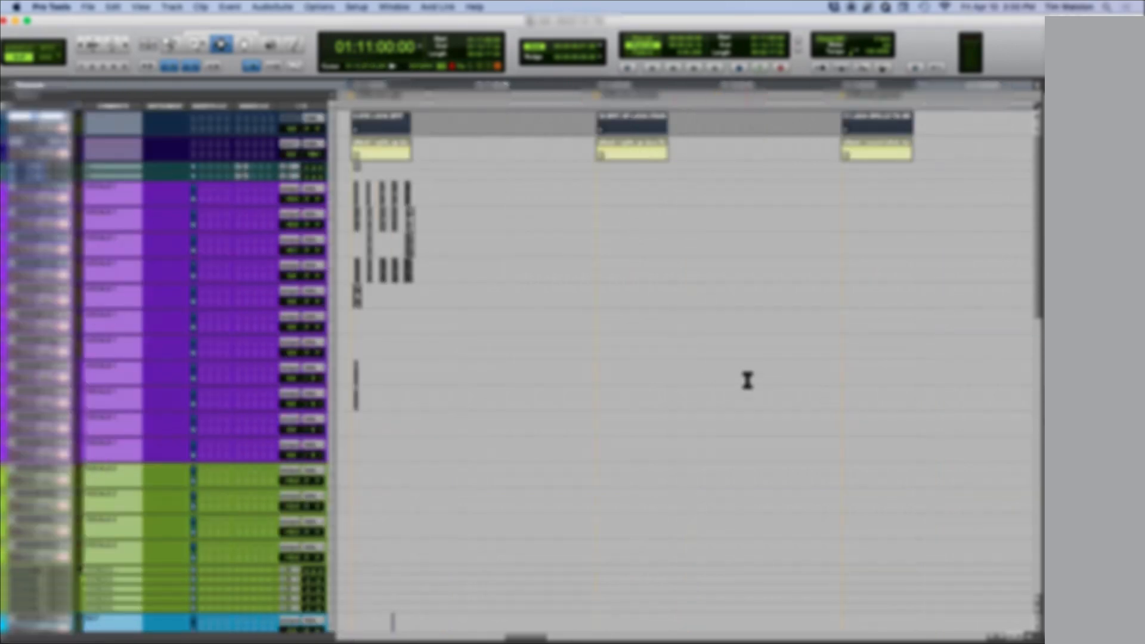
pyautogui.hotkey('ctrl', 'alt', 'Down')
pyautogui.hotkey('ctrl', 'alt', 'Down')
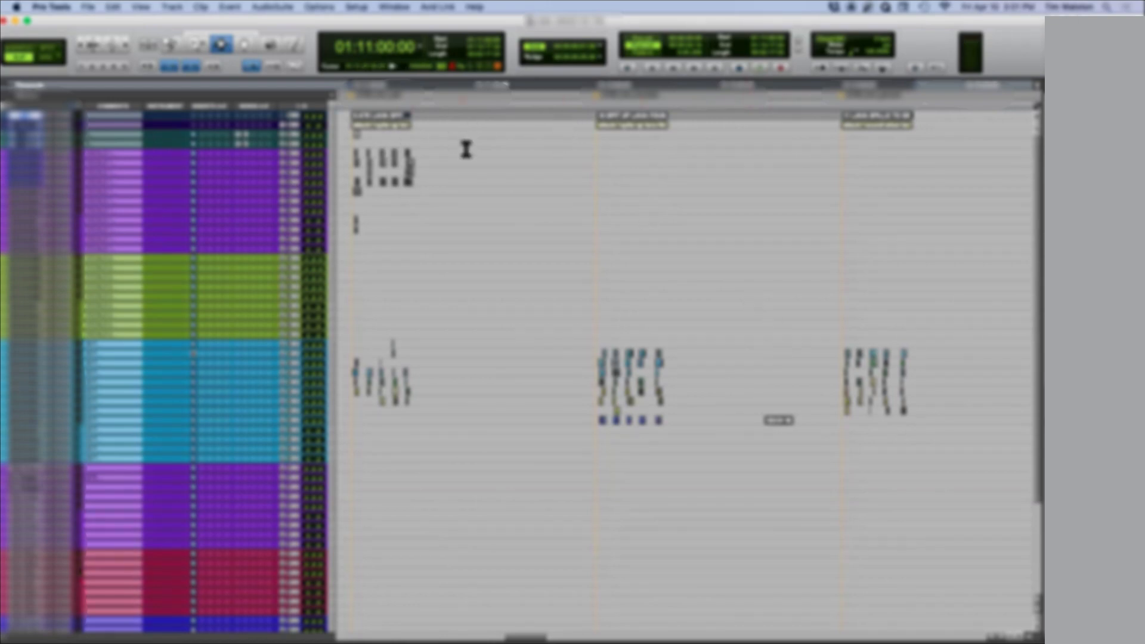
# Step: Look over the clips around 01:12:00:00 and jump to the memory location at 01:30:00:00
pyautogui.moveTo(386, 198); pyautogui.dragTo(421, 206)
pyautogui.click(622, 182)
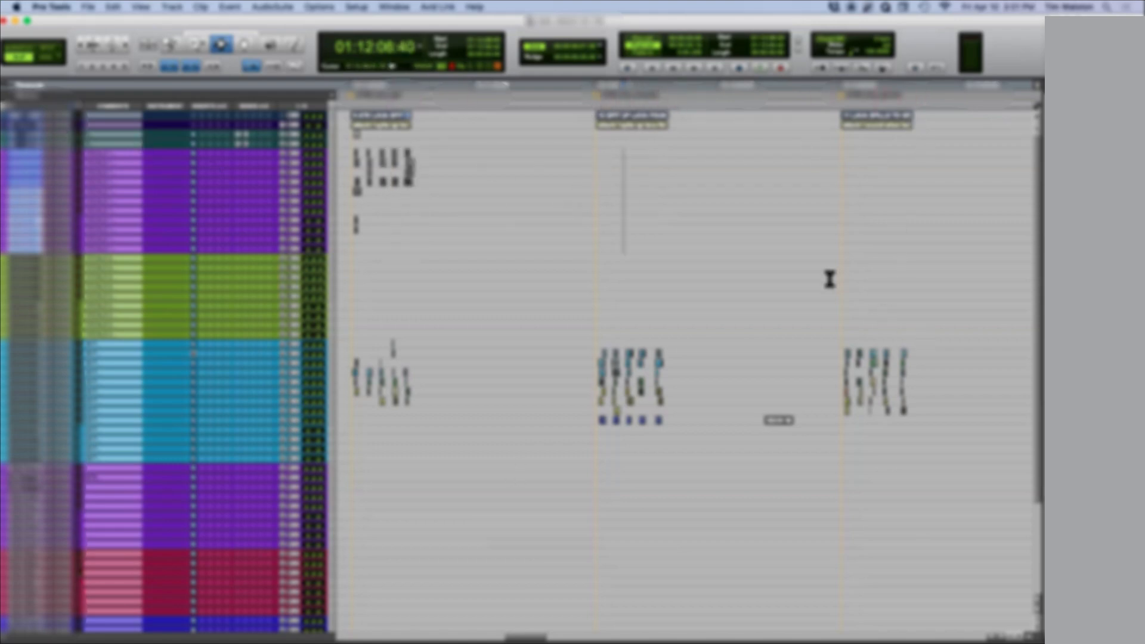
pyautogui.press('.')
pyautogui.press('1')
pyautogui.press('.')
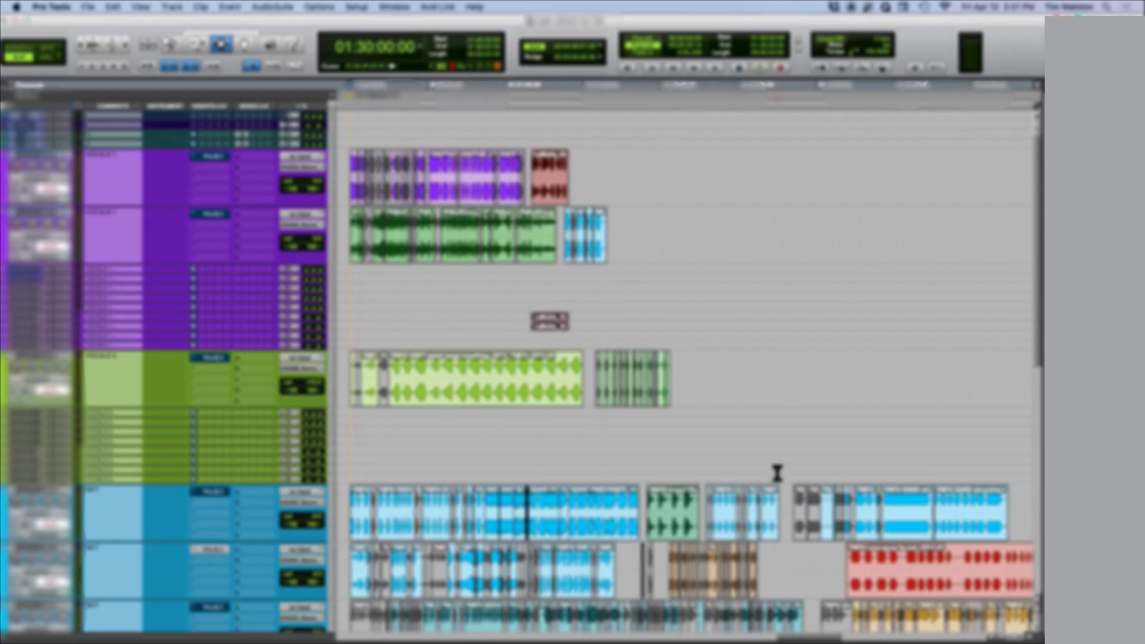
# Step: Examine how the recorded clips are laid out across the tracks just before and after 01:30:00:00
pyautogui.click(348, 184)
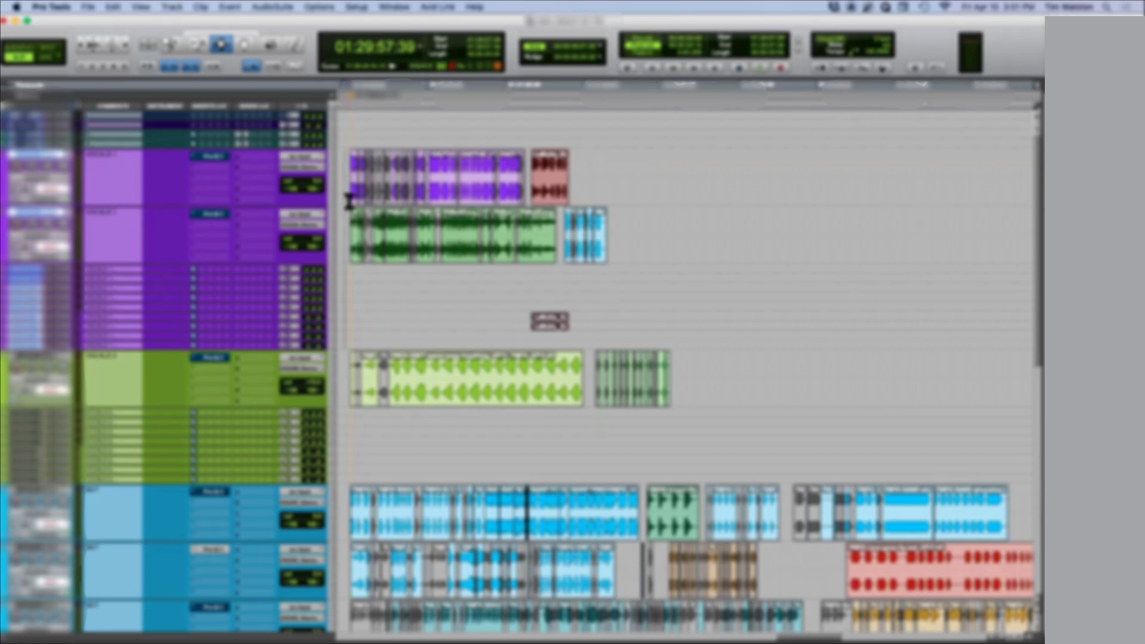
pyautogui.press('r')
pyautogui.press('r')
pyautogui.press('r')
pyautogui.press('r')
pyautogui.press('r')
pyautogui.press('r')
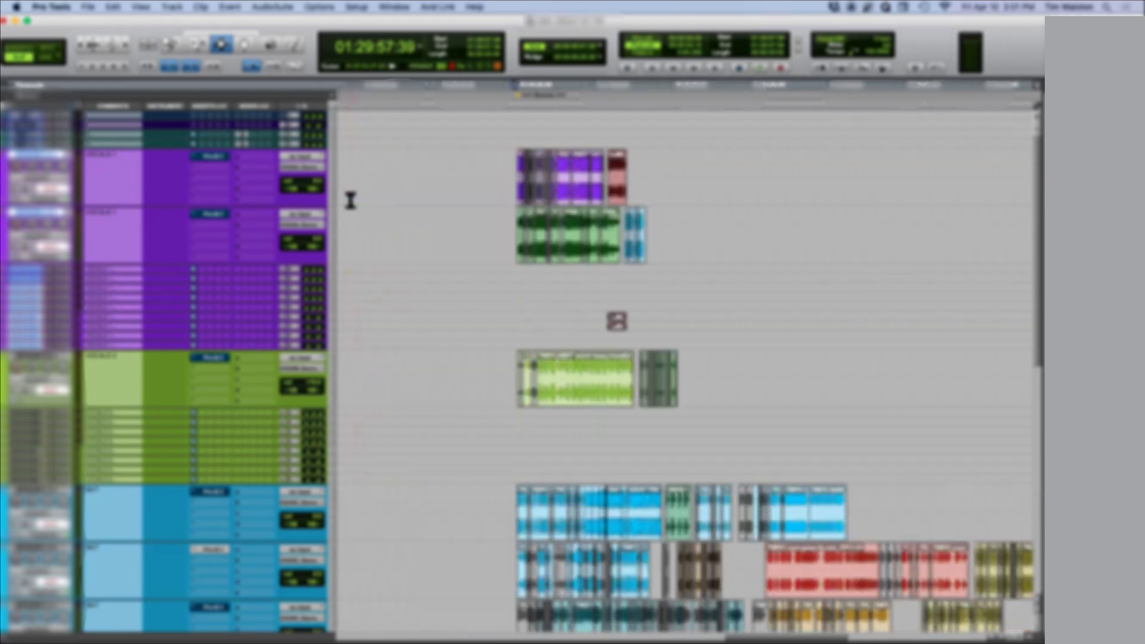
pyautogui.press('t')
pyautogui.press('t')
pyautogui.press('t')
pyautogui.press('t')
pyautogui.press('t')
pyautogui.press('t')
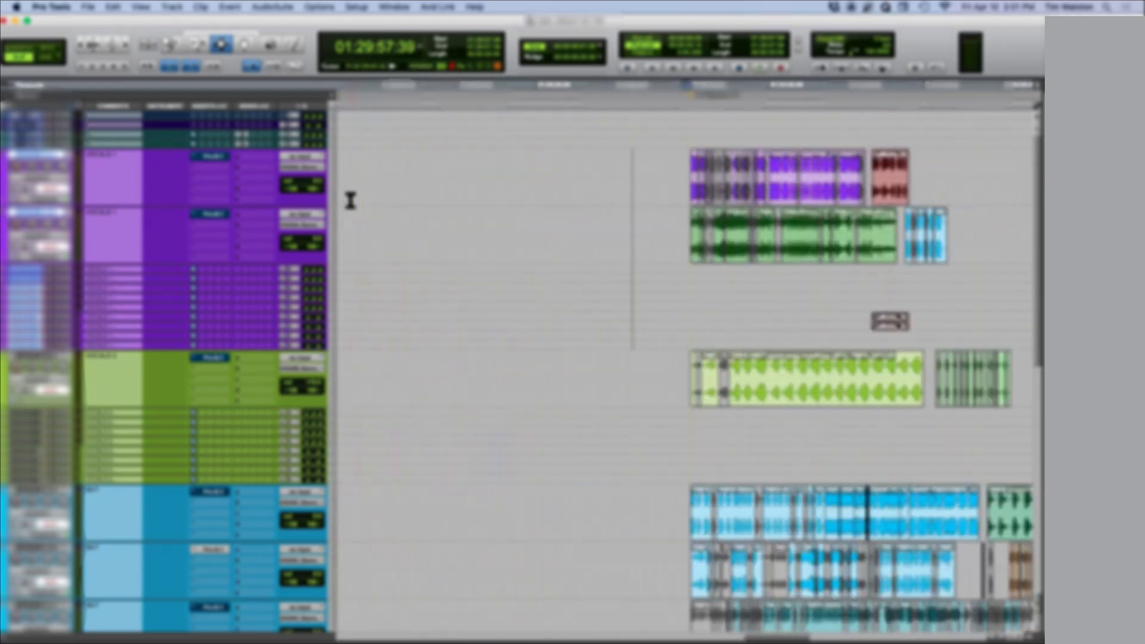
pyautogui.press('e')
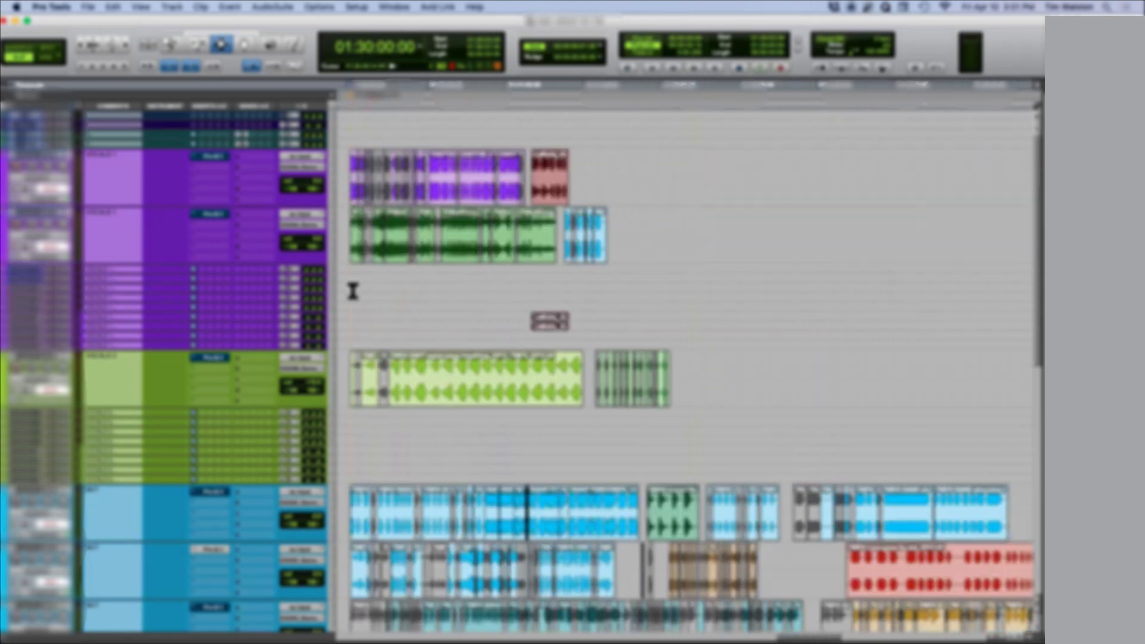
# Step: Select stretches of the clips on the purple, green and lower blue tracks to review the edited recordings
pyautogui.moveTo(437, 200); pyautogui.dragTo(556, 190)
pyautogui.moveTo(571, 394); pyautogui.dragTo(410, 390)
pyautogui.scroll(-5, 496, 453)
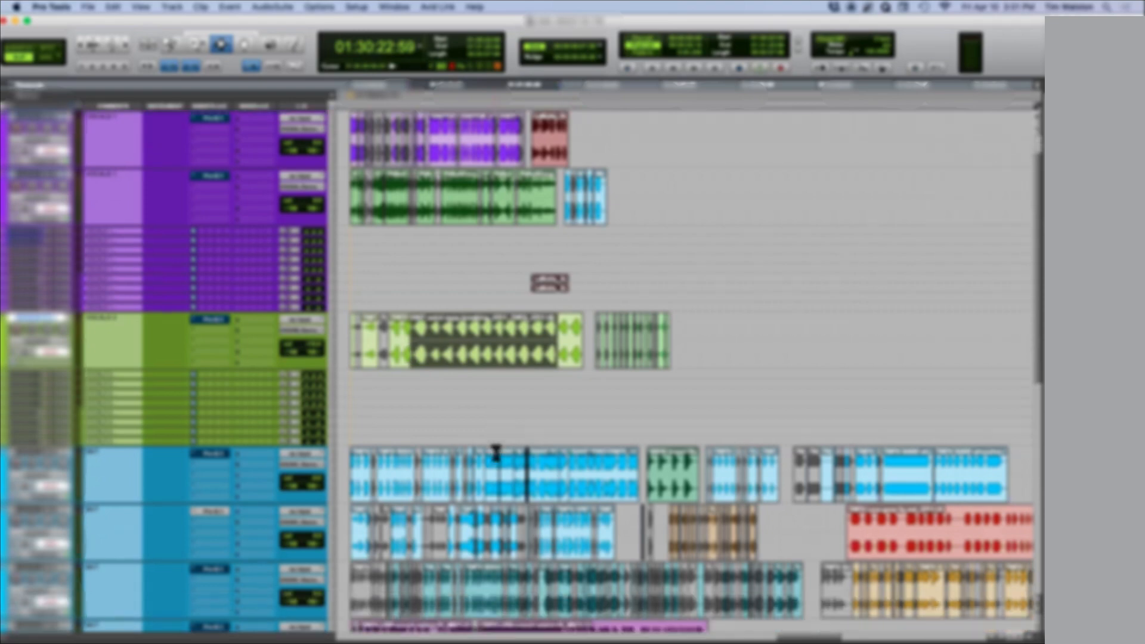
pyautogui.moveTo(371, 537); pyautogui.dragTo(703, 540)
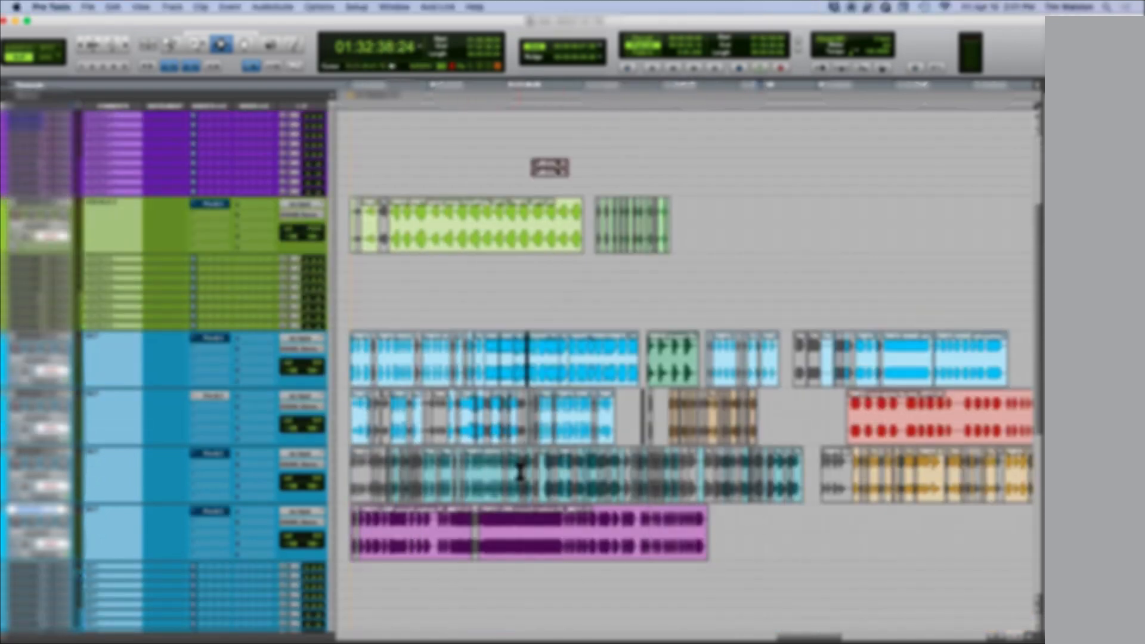
# Step: Inspect the teal clips on the third blue track near 01:31:00 and select a stretch starting at 01:30:54:40
pyautogui.click(508, 480)
pyautogui.press('t')
pyautogui.press('t')
pyautogui.press('t')
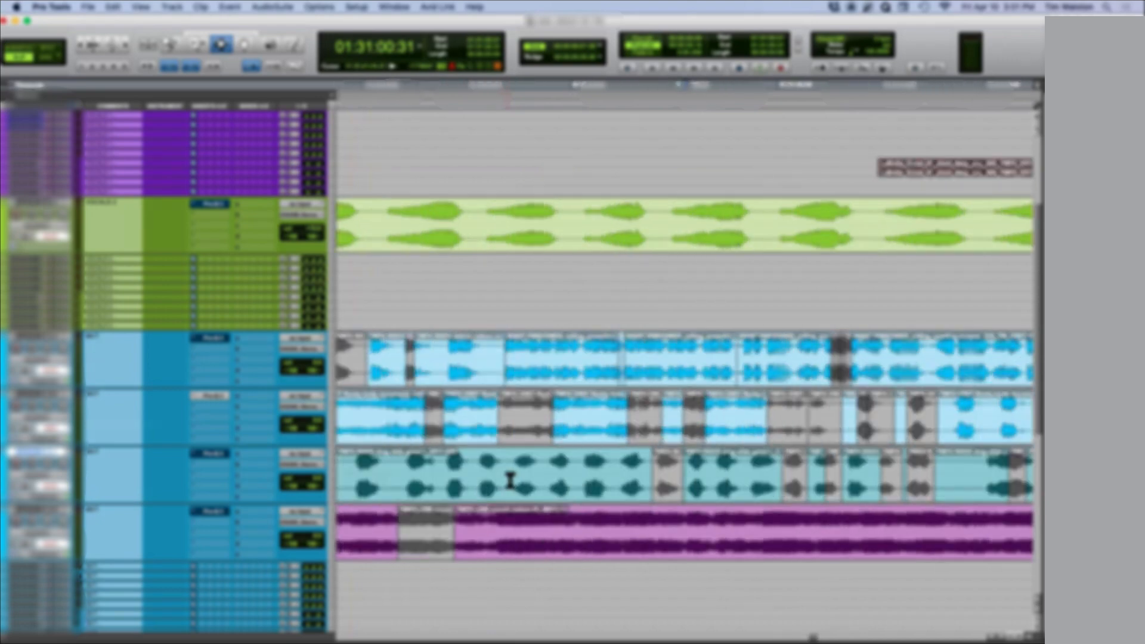
pyautogui.moveTo(565, 476); pyautogui.dragTo(672, 491)
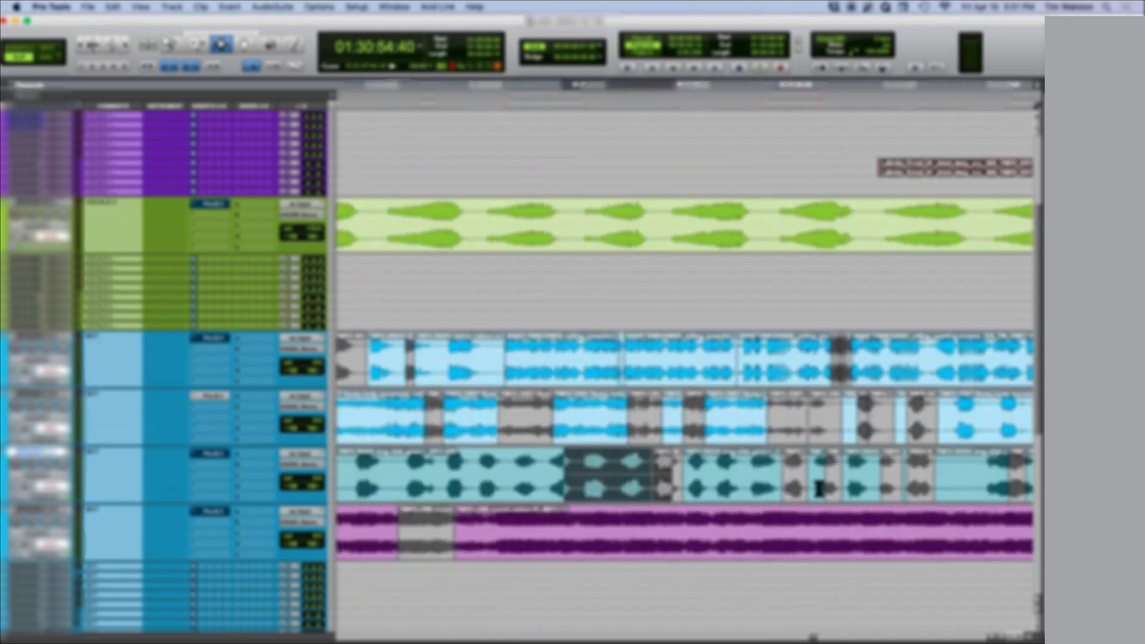
# Step: Check the teal clips at 01:30:14:55 and 01:30:26:26, and the red clips on the second blue track at 01:34:35:30
pyautogui.press('r')
pyautogui.press('r')
pyautogui.click(449, 473)
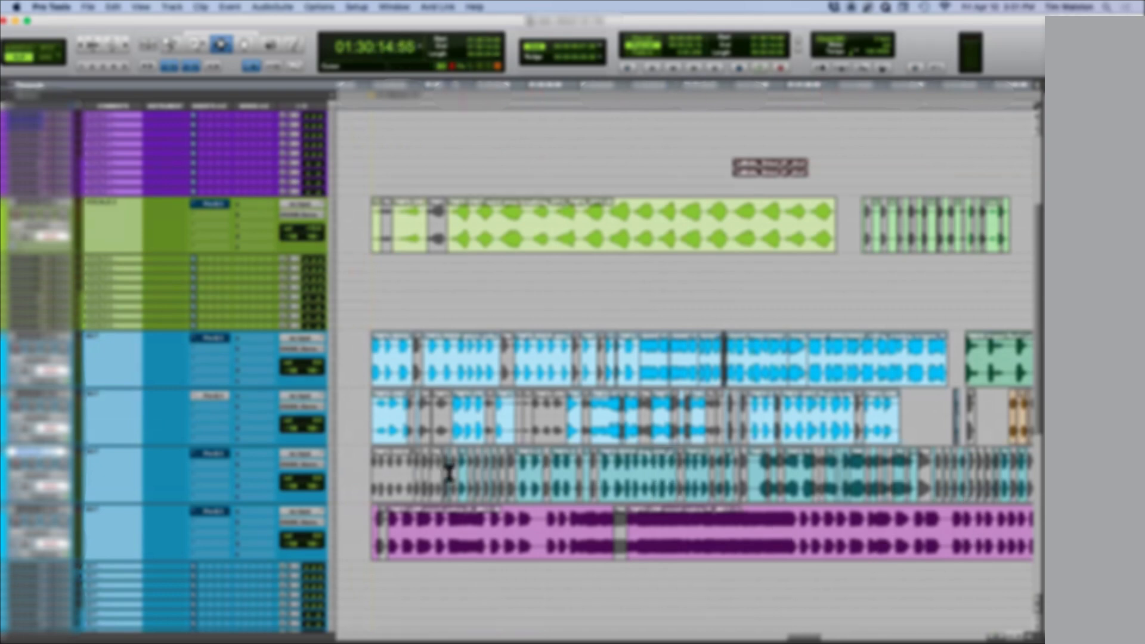
pyautogui.click(509, 485)
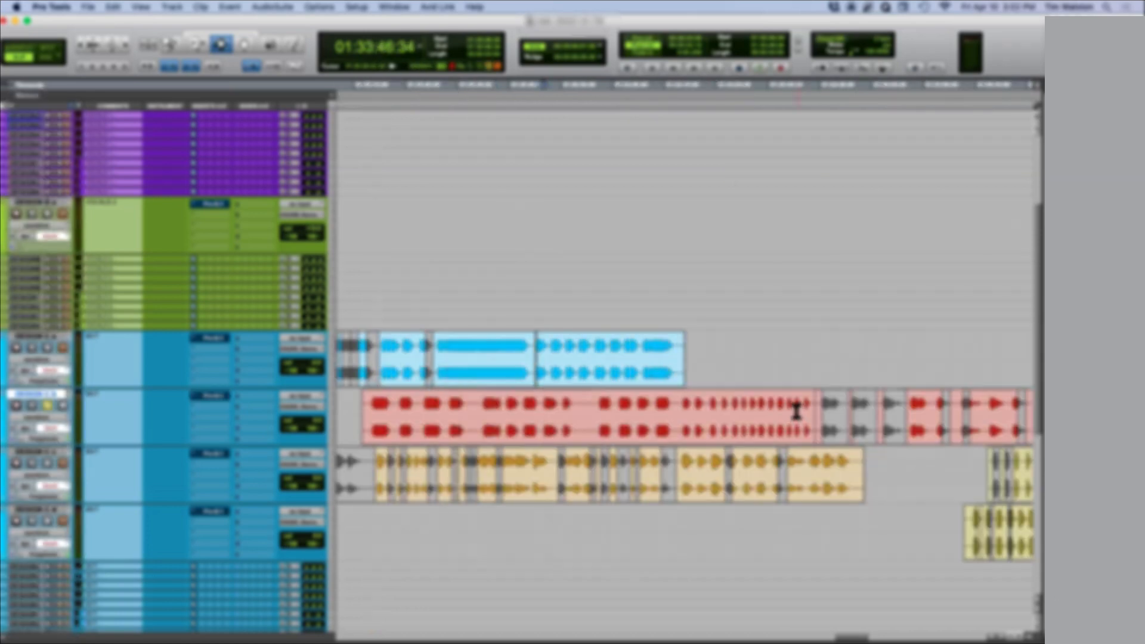
pyautogui.click(796, 412)
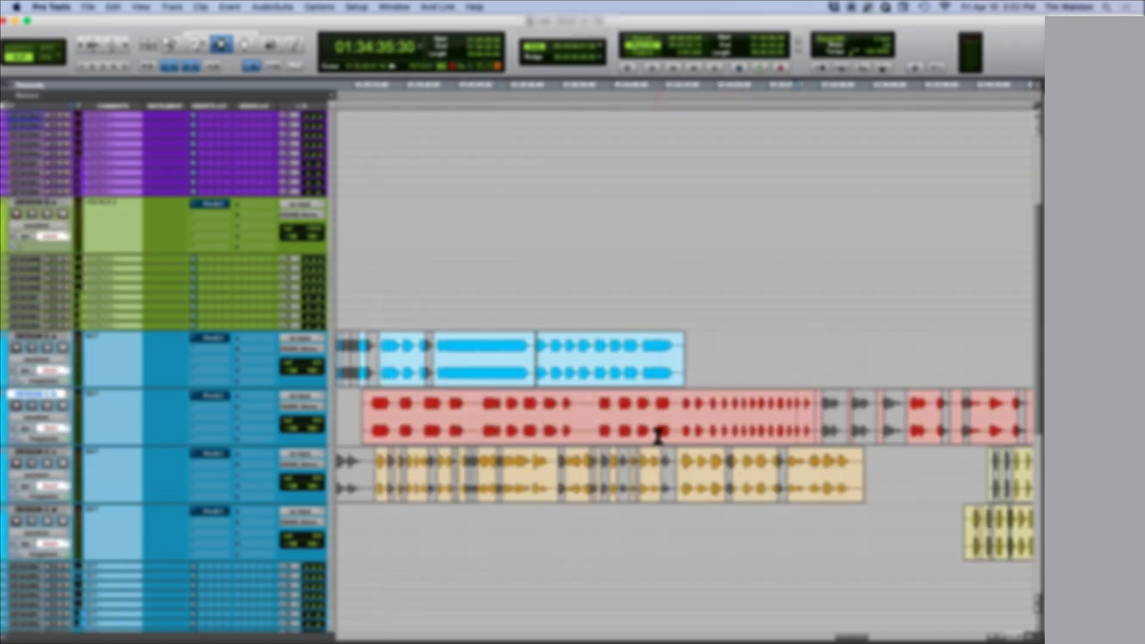
# Step: Review the whole clip layout and select most of the first purple track's clips from 01:30:16:32 for closer inspection
pyautogui.press('r')
pyautogui.press('r')
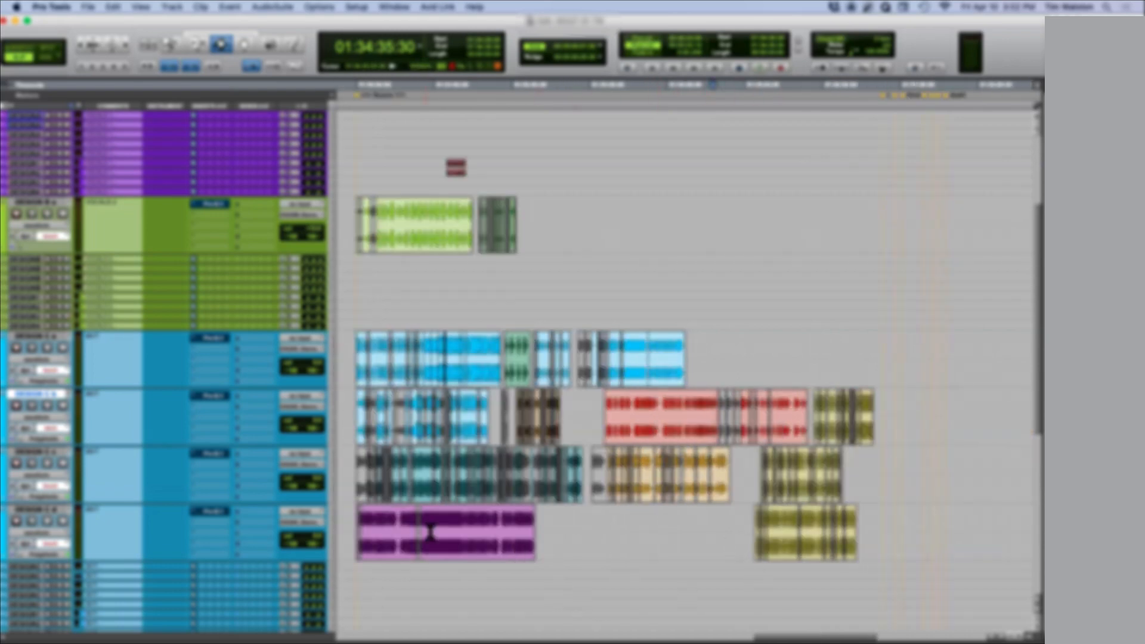
pyautogui.scroll(5, 431, 531)
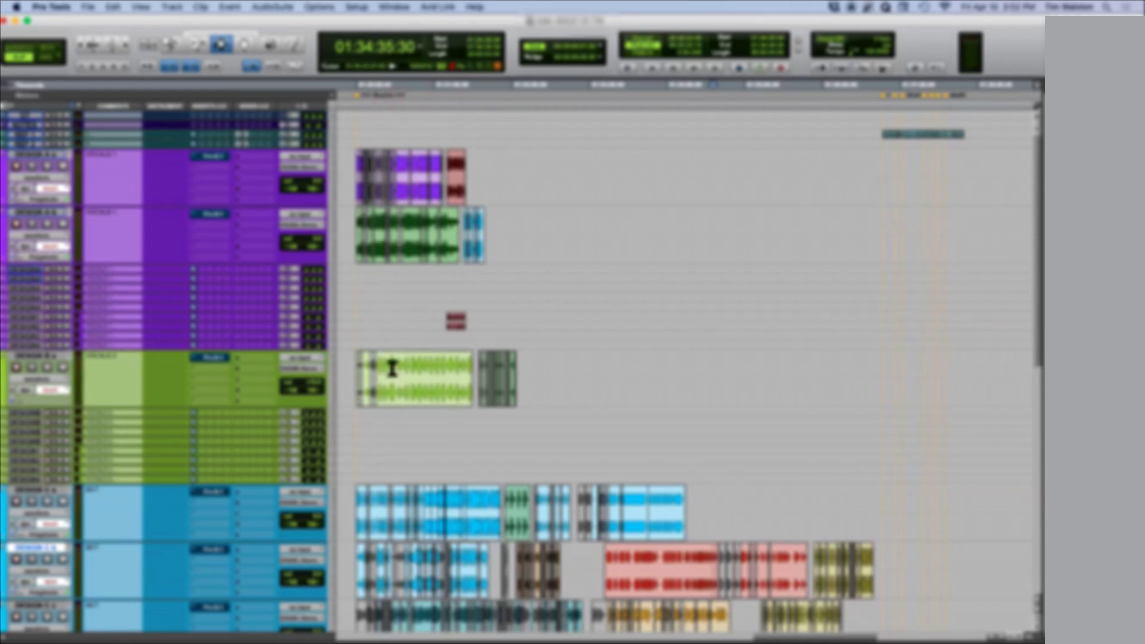
pyautogui.moveTo(374, 169); pyautogui.dragTo(437, 184)
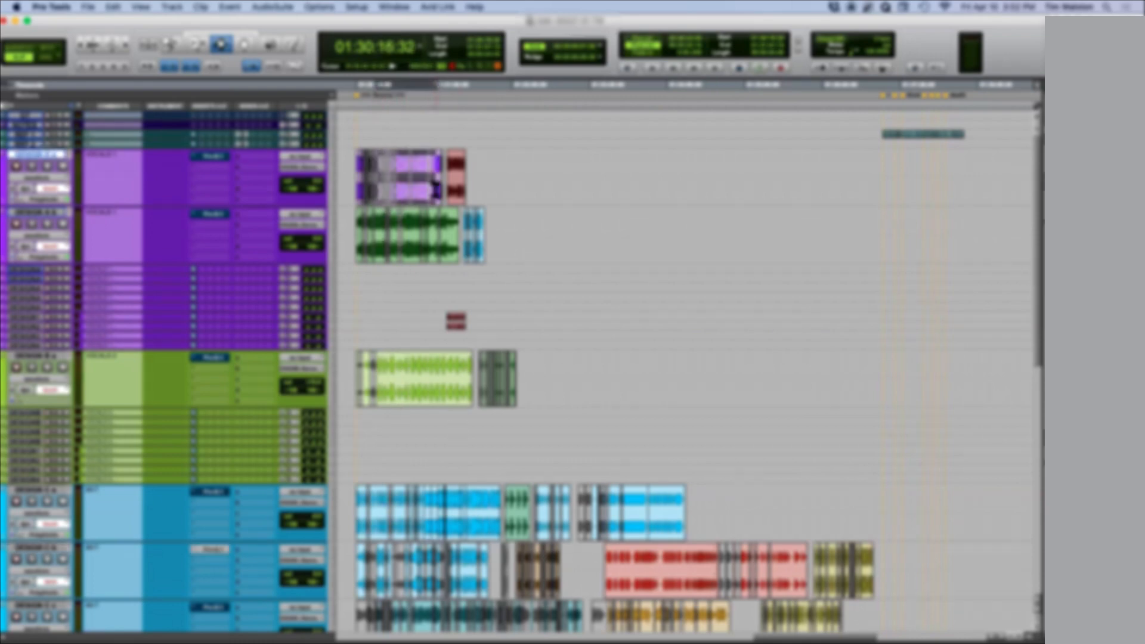
pyautogui.press('t')
pyautogui.press('t')
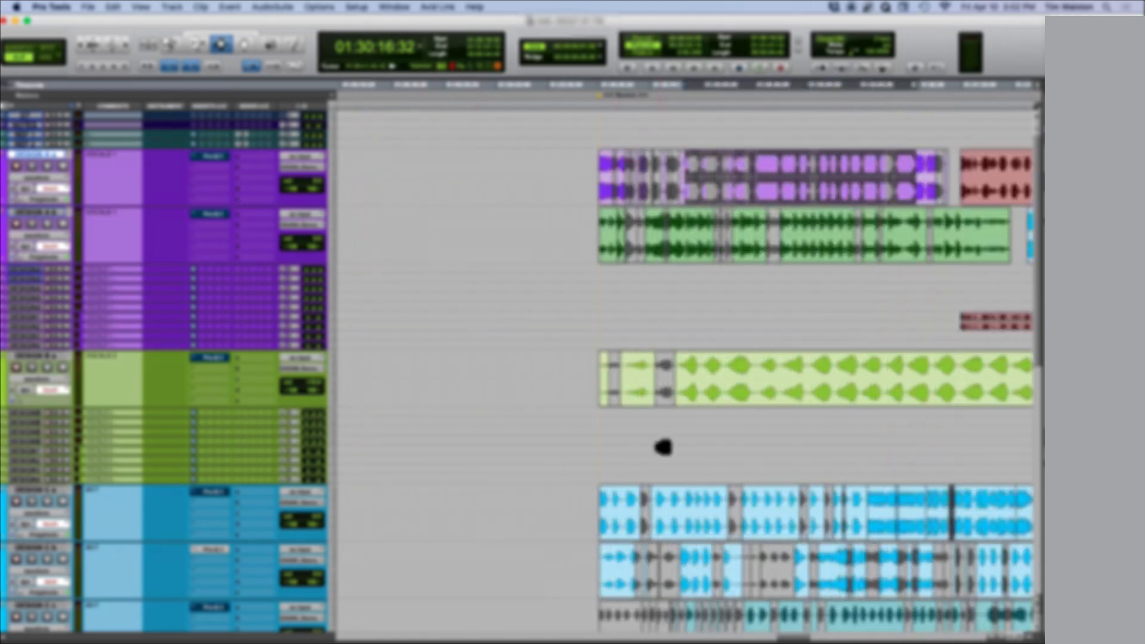
pyautogui.hotkey('ctrl', 'shift', 'n')
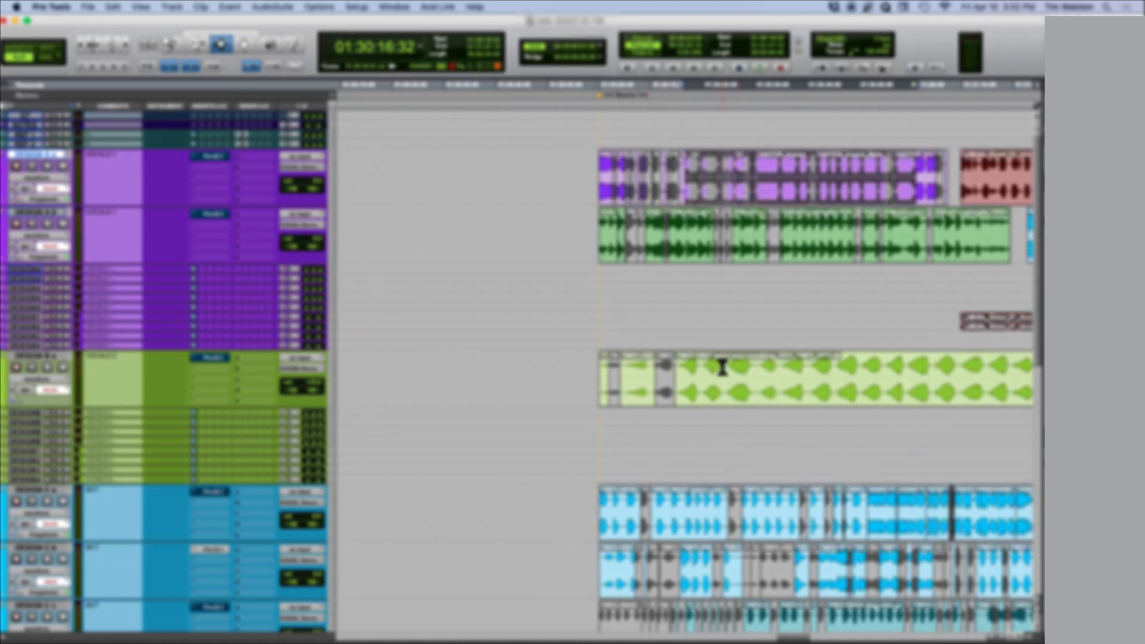
# Step: Select a short stretch of the green track's clip and place the cursor at 01:30:14:48 on the first blue track
pyautogui.moveTo(736, 378); pyautogui.dragTo(778, 382)
pyautogui.moveTo(661, 523); pyautogui.dragTo(700, 525)
pyautogui.doubleClick(678, 524)
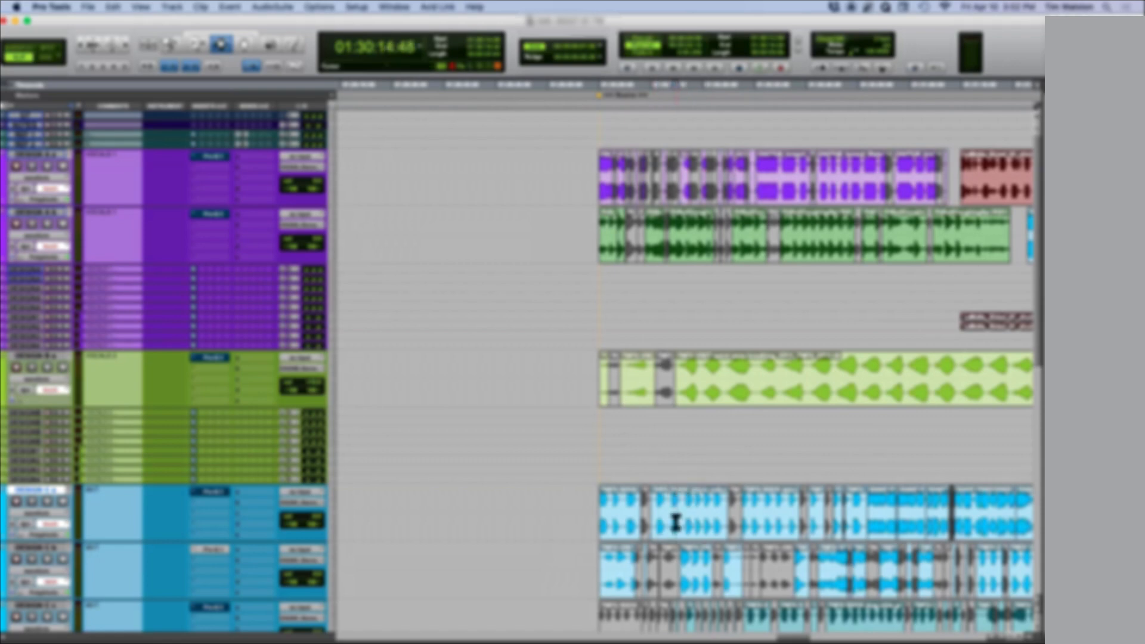
# Step: Solo the first blue track, play its clip from near 01:30:10, and select the whole clip starting at 01:30:09:50
pyautogui.click(47, 501)
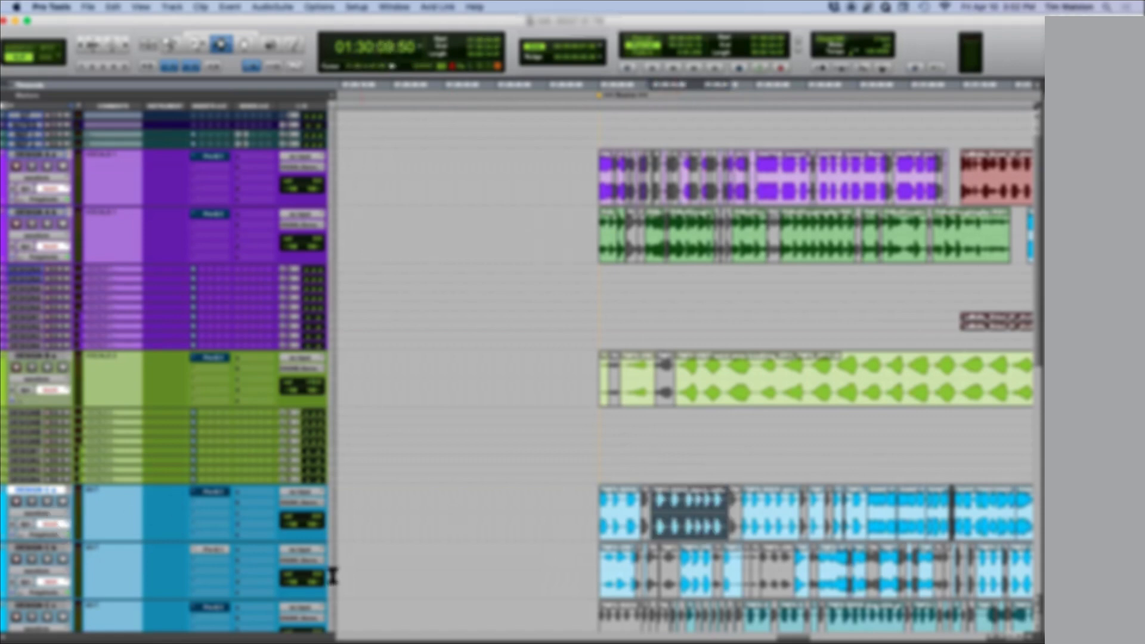
pyautogui.click(657, 518)
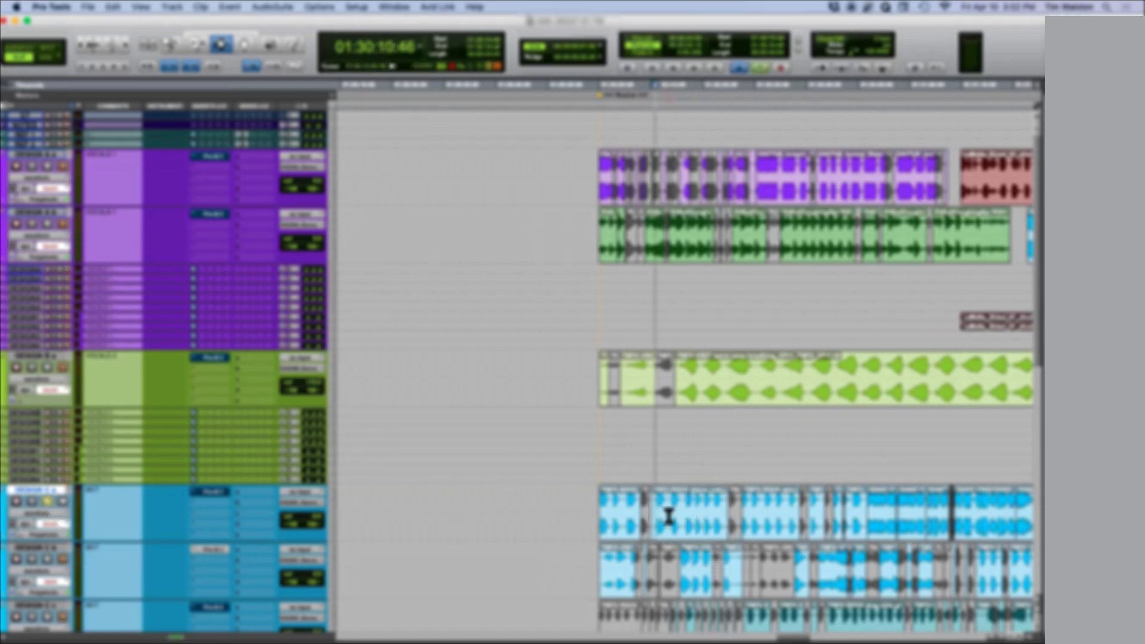
pyautogui.doubleClick(707, 531)
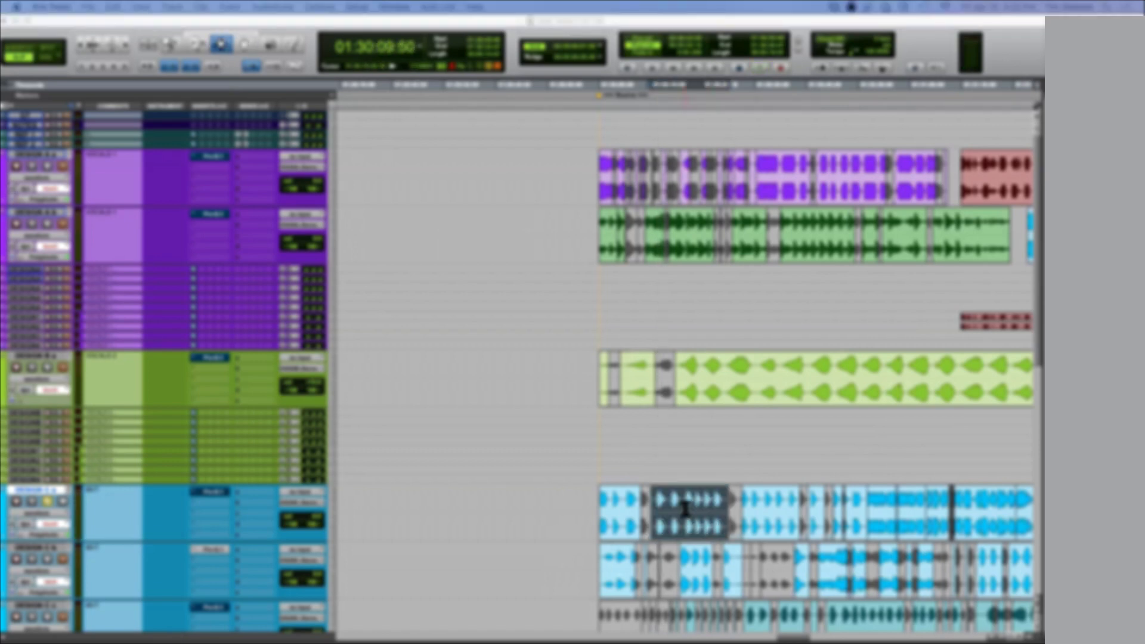
# Step: Select a short stretch inside the first blue track's clip, starting at 01:30:12:30
pyautogui.click(664, 511)
pyautogui.moveTo(664, 512); pyautogui.dragTo(700, 513)
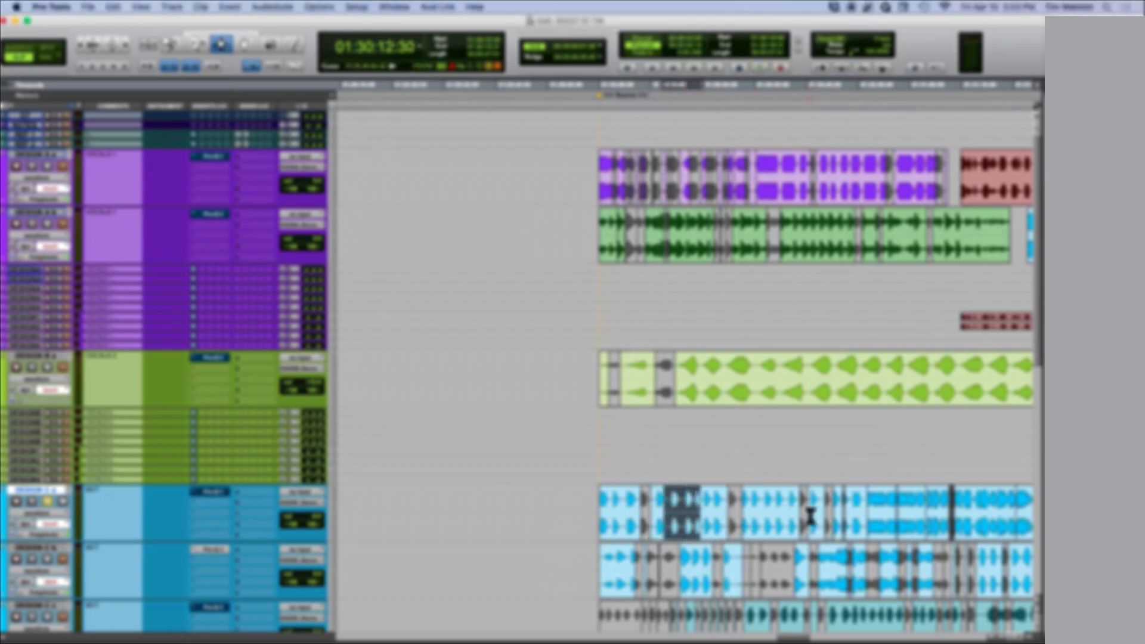
pyautogui.hscroll(5, 821, 518)
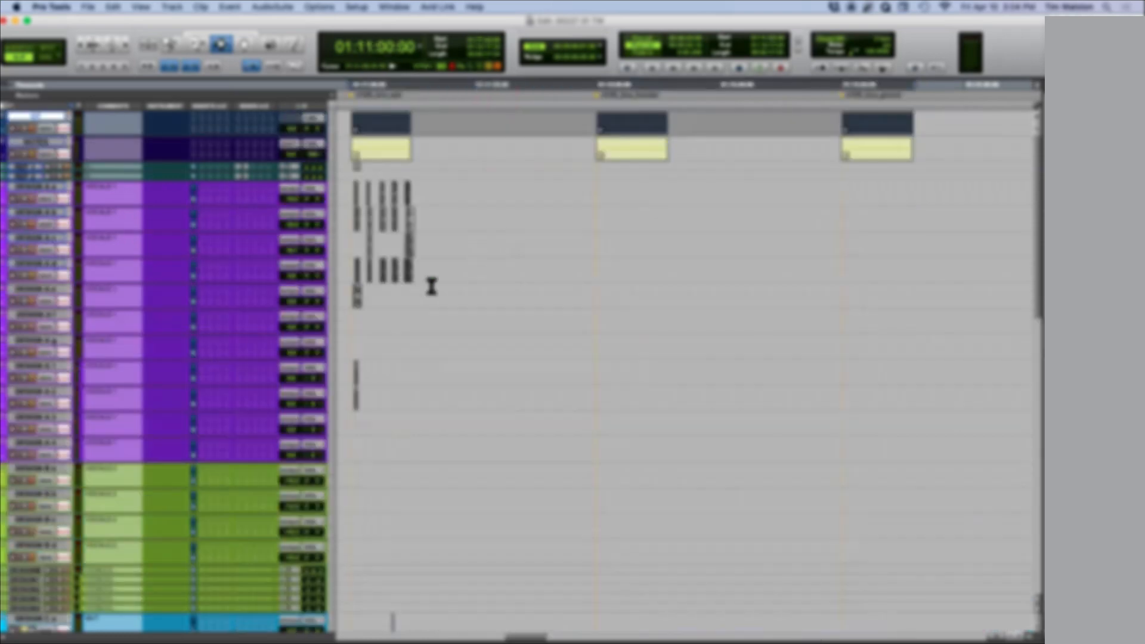
# Step: Place the cursor just before the clip groups near 01:12:00 on the blue tracks and enlarge them in the timeline
pyautogui.scroll(-10, 398, 309)
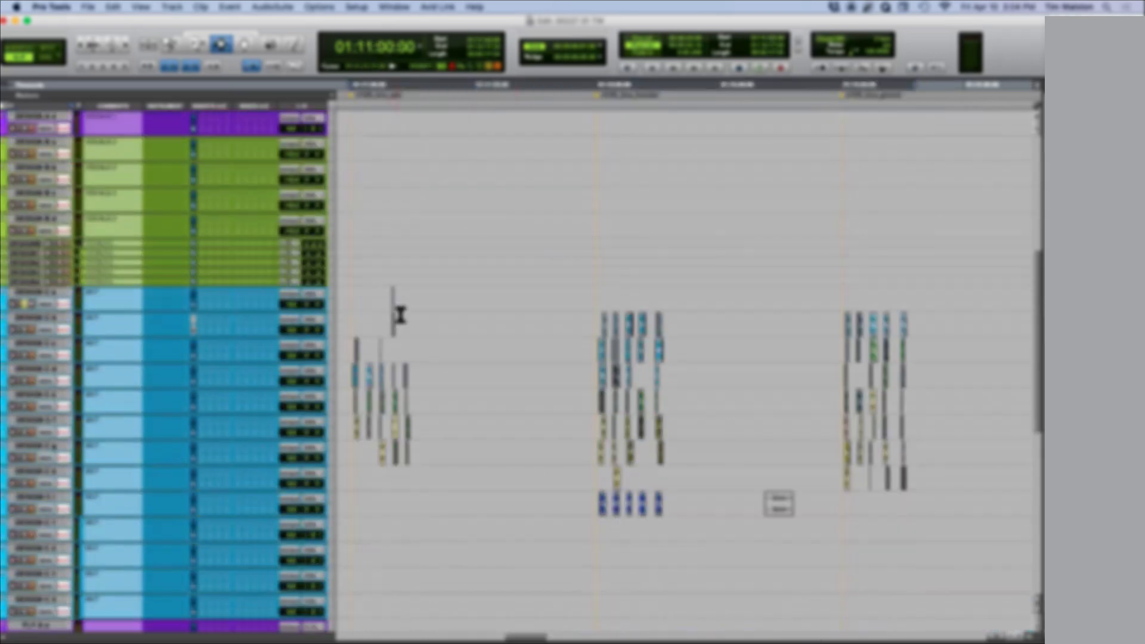
pyautogui.click(587, 353)
pyautogui.press('t')
pyautogui.press('t')
pyautogui.press('t')
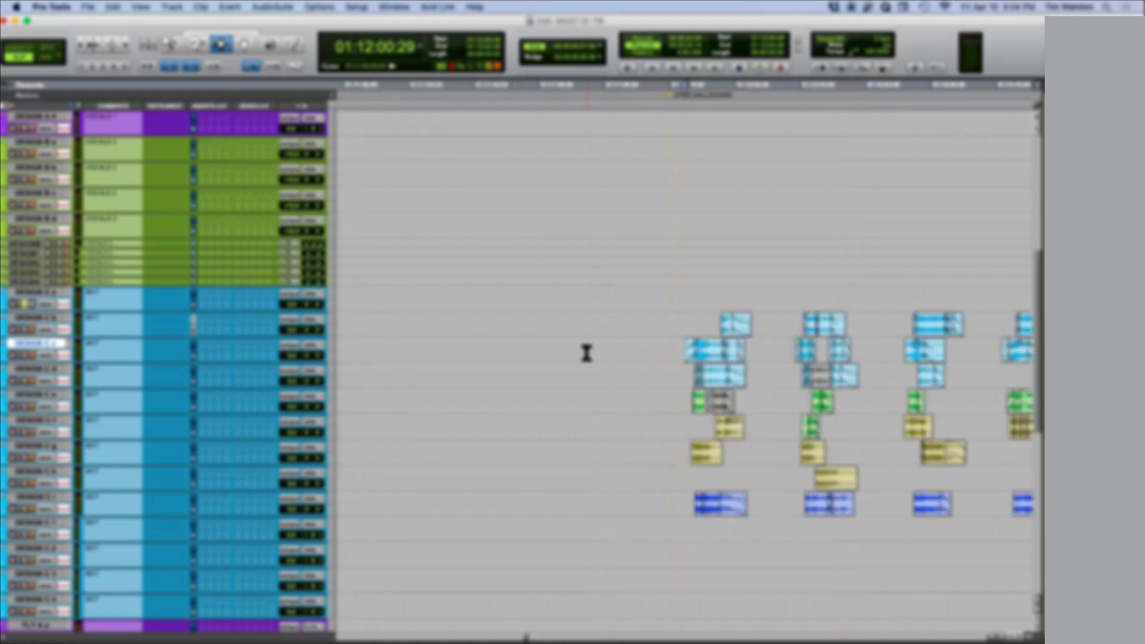
# Step: Select the first group's light blue clips, then the area around its lower yellow clip across two tracks from 01:12:00:11
pyautogui.hscroll(3, 586, 353)
pyautogui.moveTo(476, 312); pyautogui.dragTo(710, 384)
pyautogui.moveTo(476, 454); pyautogui.dragTo(579, 470)
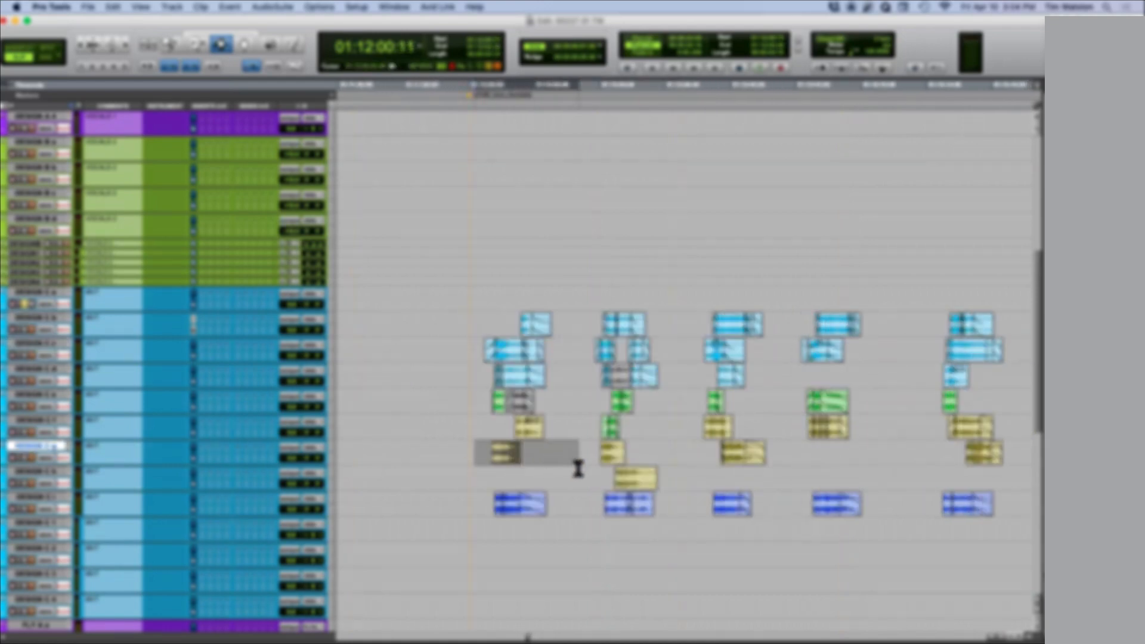
# Step: Select along the row of dark blue clips and place the cursor at 01:12:00:58 on the upper yellow clips' track
pyautogui.click(613, 477)
pyautogui.moveTo(476, 504); pyautogui.dragTo(961, 504)
pyautogui.click(500, 426)
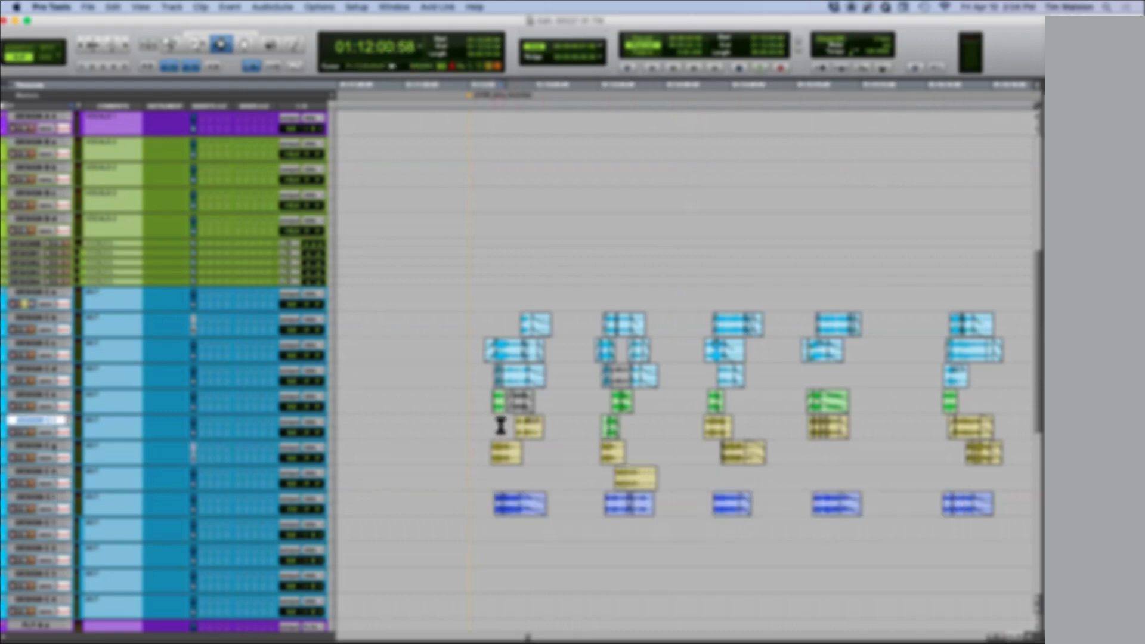
# Step: Select all layers of the first clip group from 01:11:59:50, from the light blue clips through the dark blue clip, and review neighbouring tracks
pyautogui.scroll(-3, 501, 426)
pyautogui.moveTo(464, 263); pyautogui.dragTo(560, 462)
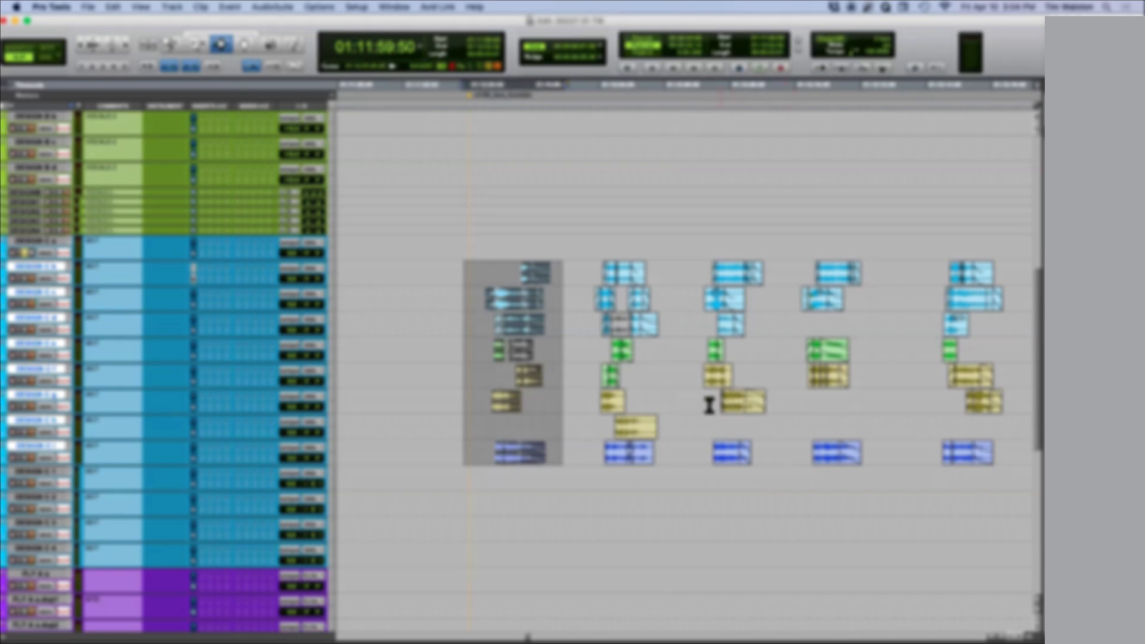
pyautogui.scroll(-5, 465, 380)
pyautogui.scroll(2, 466, 380)
pyautogui.scroll(10, 466, 379)
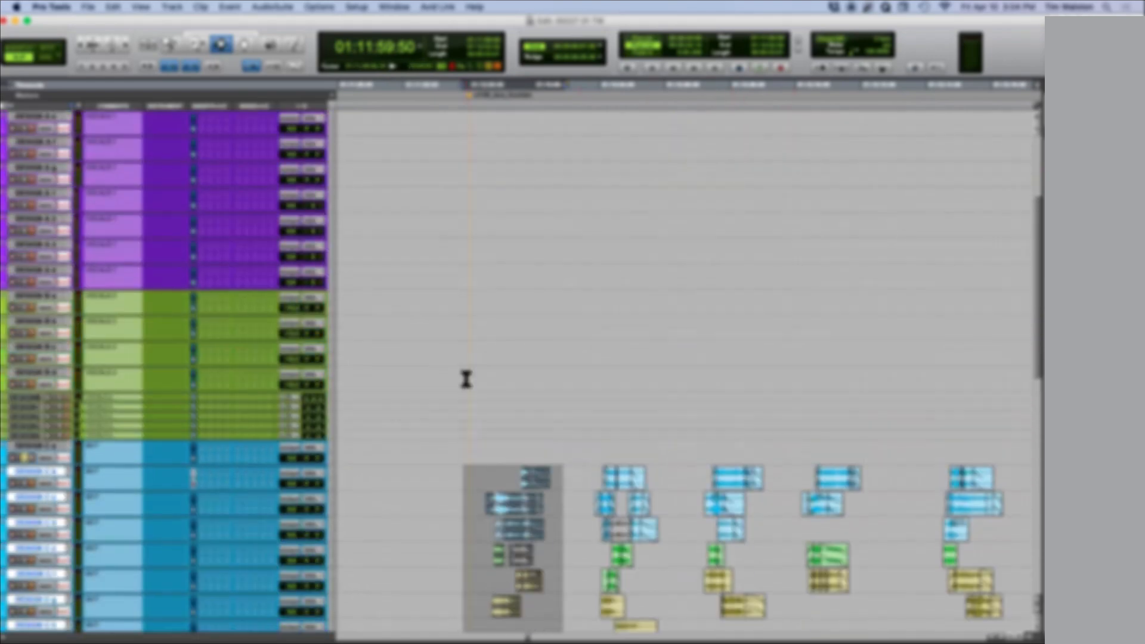
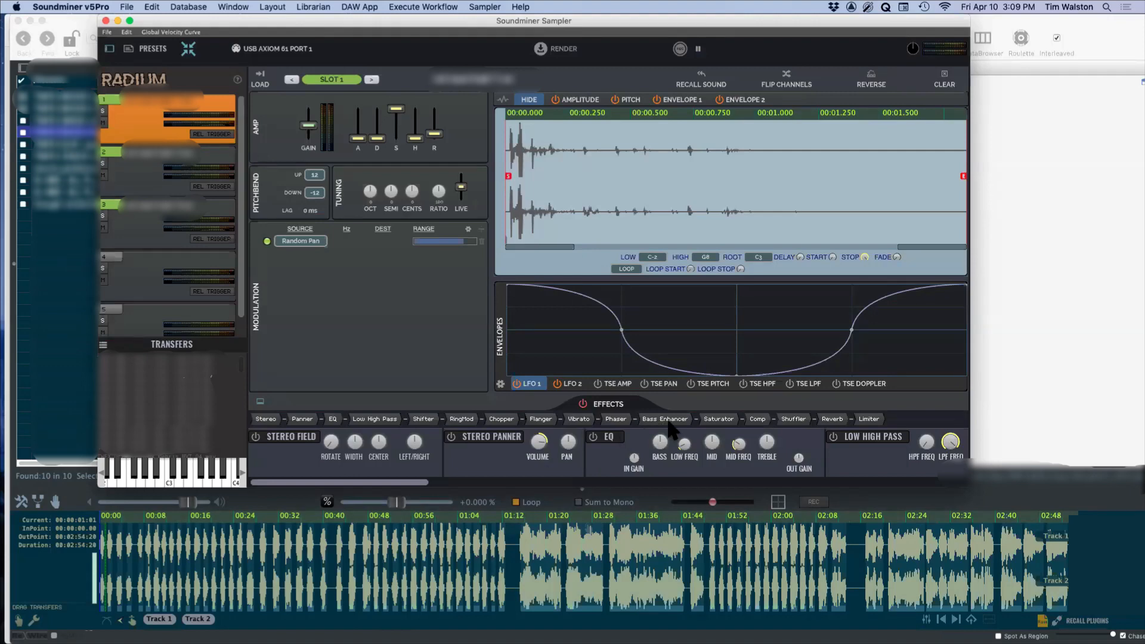
# Step: Enable the Bass Enhancer and Limiter on slot 1, trying the enhancer's frequency and bypassing the effects for comparison
pyautogui.click(666, 420)
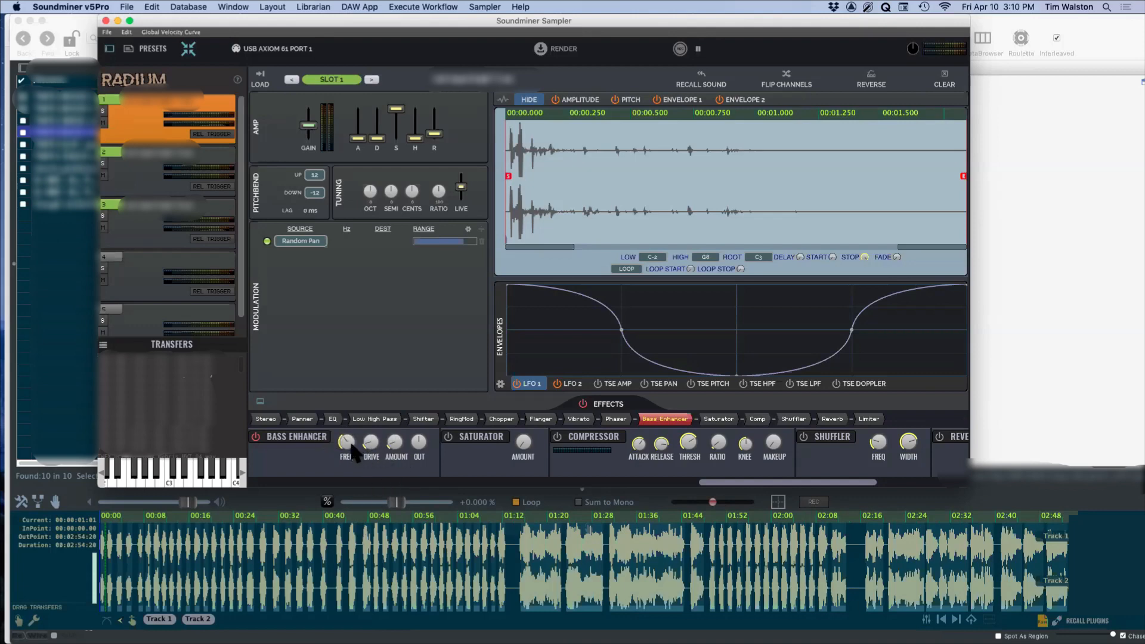
pyautogui.moveTo(346, 441)
pyautogui.mouseDown()
pyautogui.moveTo(358, 389)
pyautogui.moveTo(349, 462)
pyautogui.moveTo(361, 454)
pyautogui.mouseUp()
pyautogui.click(584, 403)
pyautogui.click(584, 403)
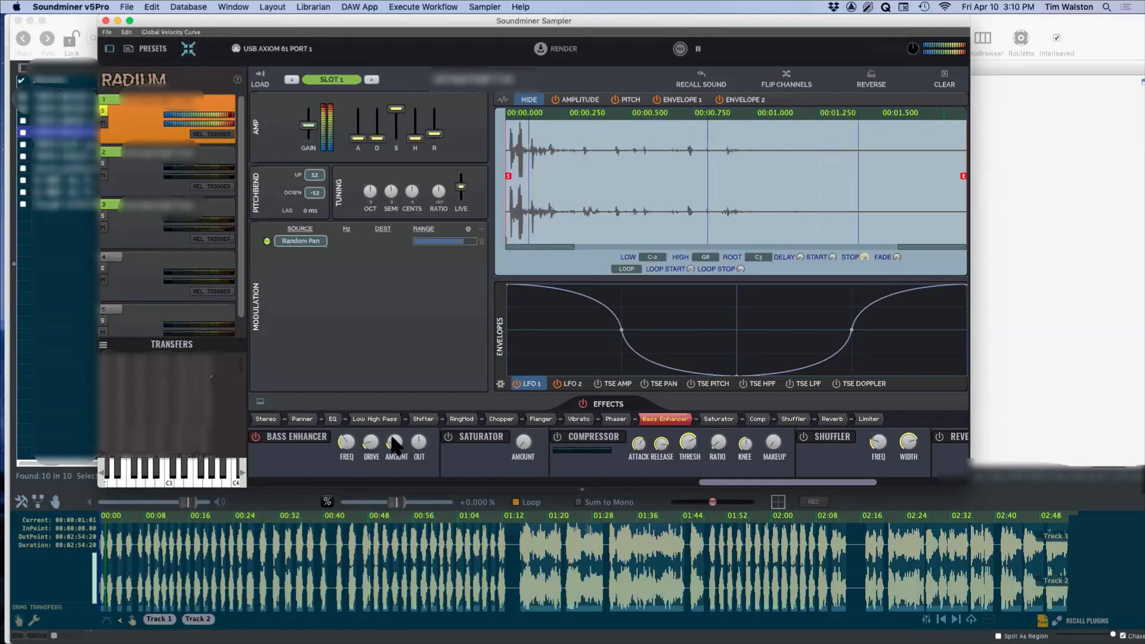
pyautogui.click(871, 418)
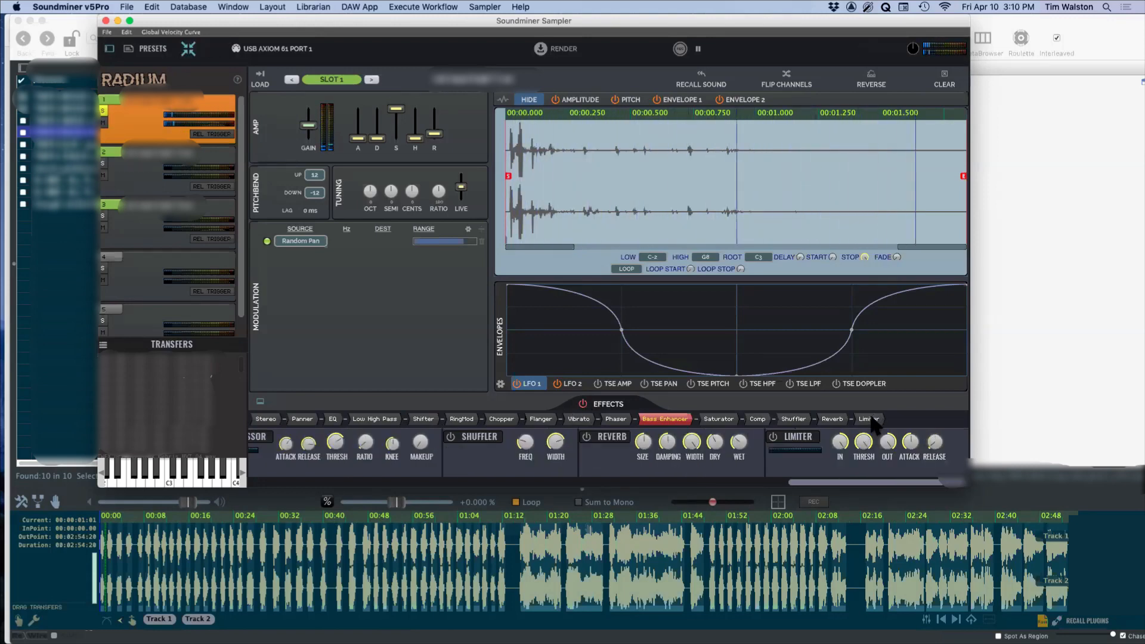
pyautogui.click(773, 437)
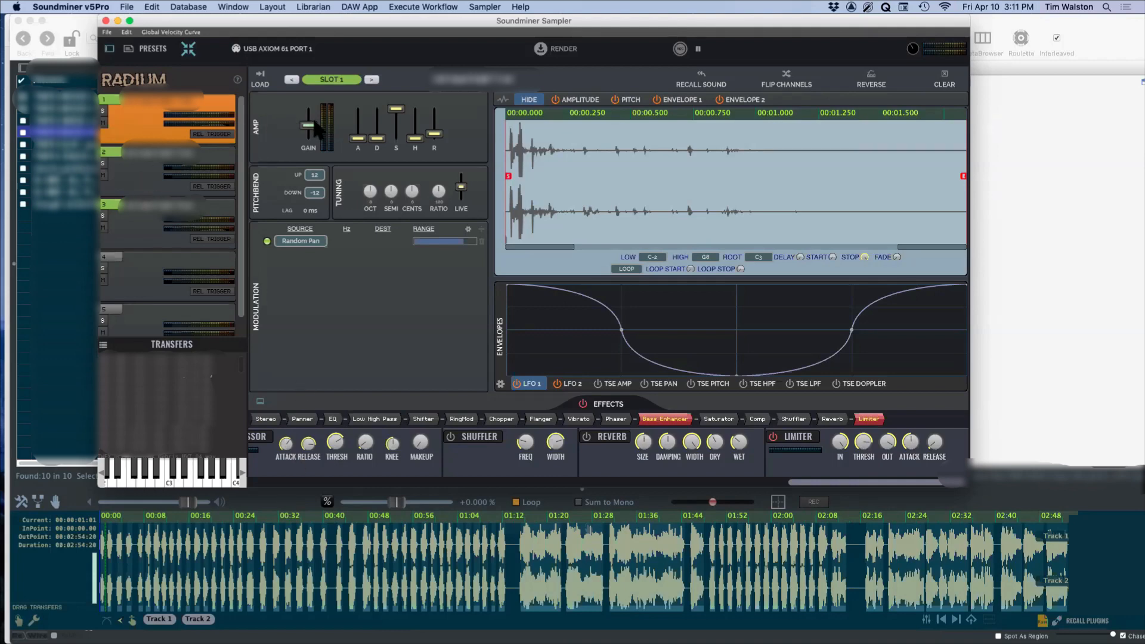
# Step: Raise slot 1's gain briefly, return it to its former level, and turn up the library player's volume
pyautogui.moveTo(308, 125); pyautogui.dragTo(309, 110)
pyautogui.moveTo(309, 110); pyautogui.dragTo(309, 124)
pyautogui.moveTo(189, 501); pyautogui.dragTo(233, 499)
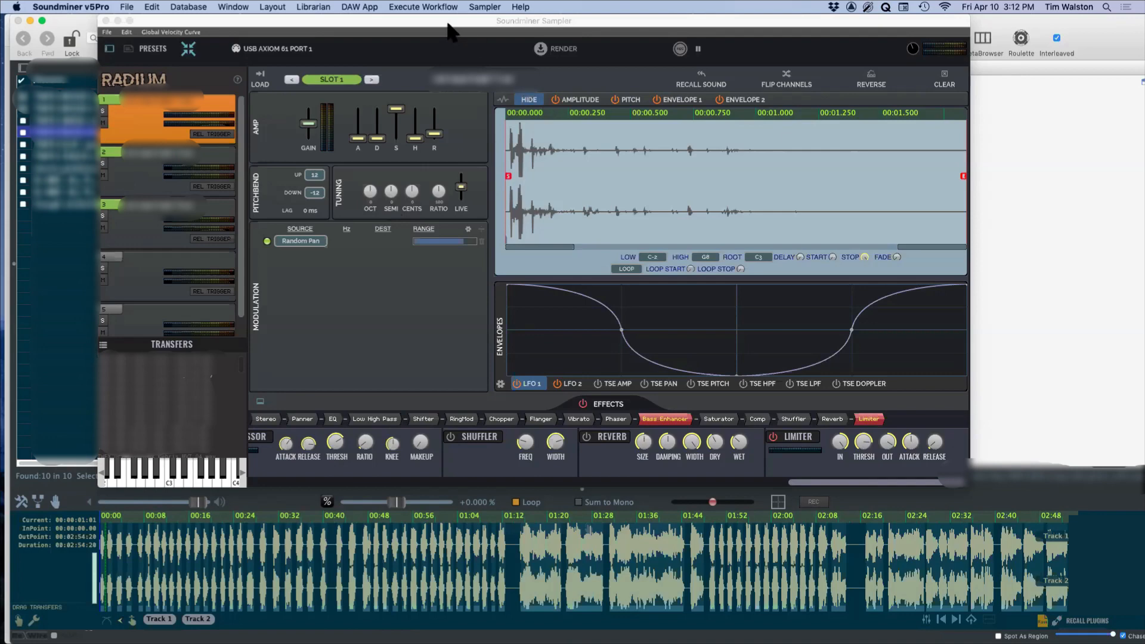
# Step: Return to the sampler window and view the layers in slots 2 and 3
pyautogui.click(927, 44)
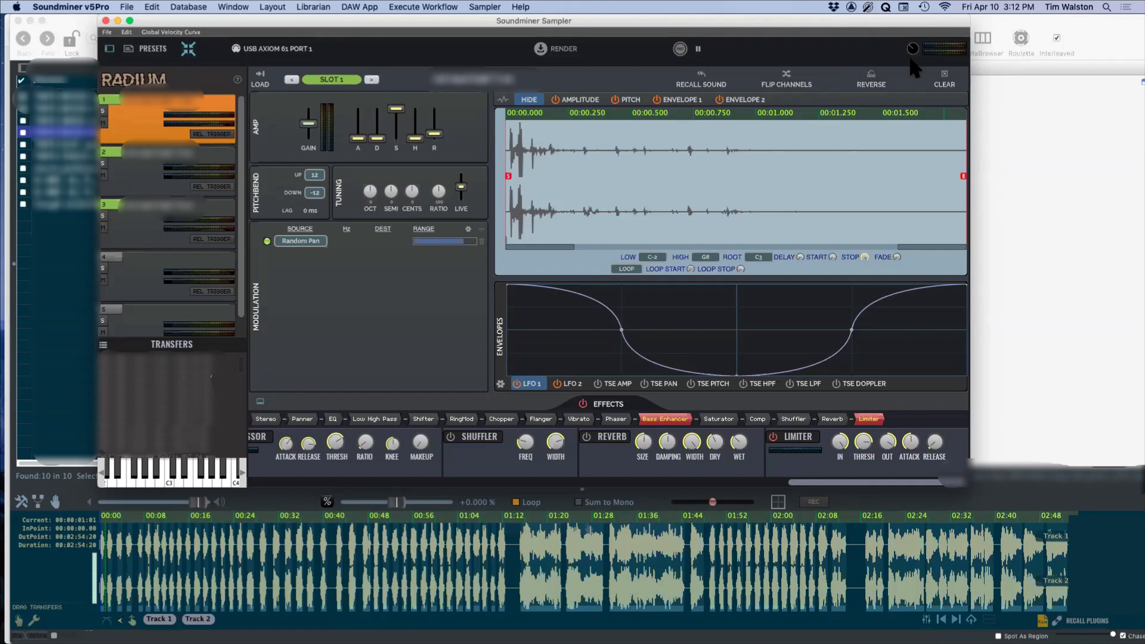
pyautogui.click(187, 177)
pyautogui.click(145, 213)
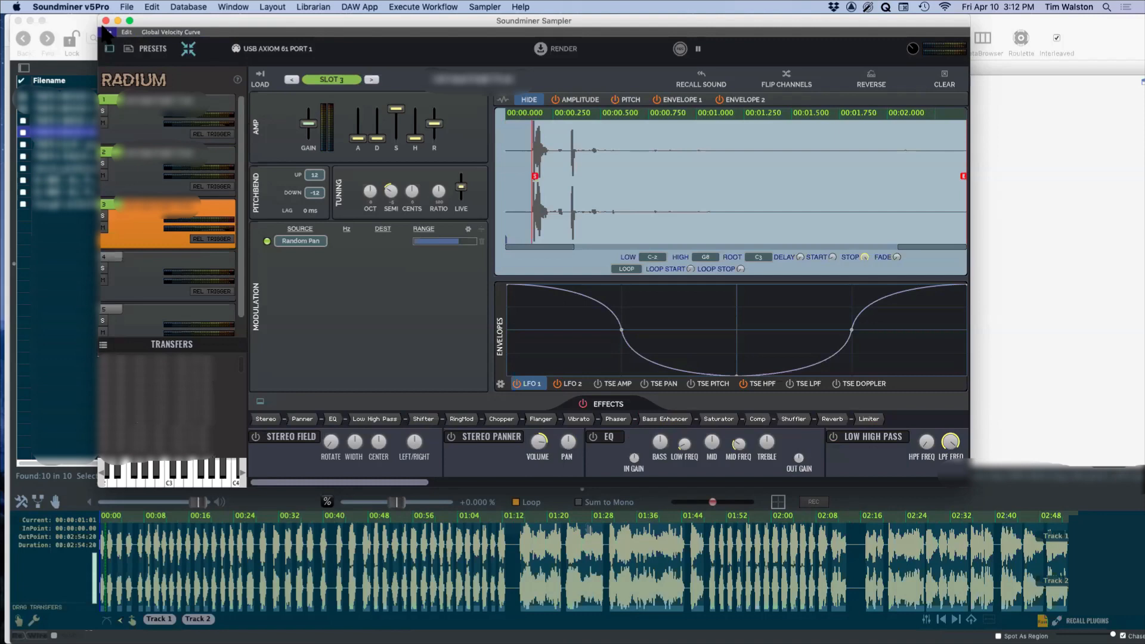
# Step: Load TWFX ELEC spark crackle hard singles 1A_SNC.wav into slot 4 and inspect its first 30 seconds before showing its full length
pyautogui.press('Down')
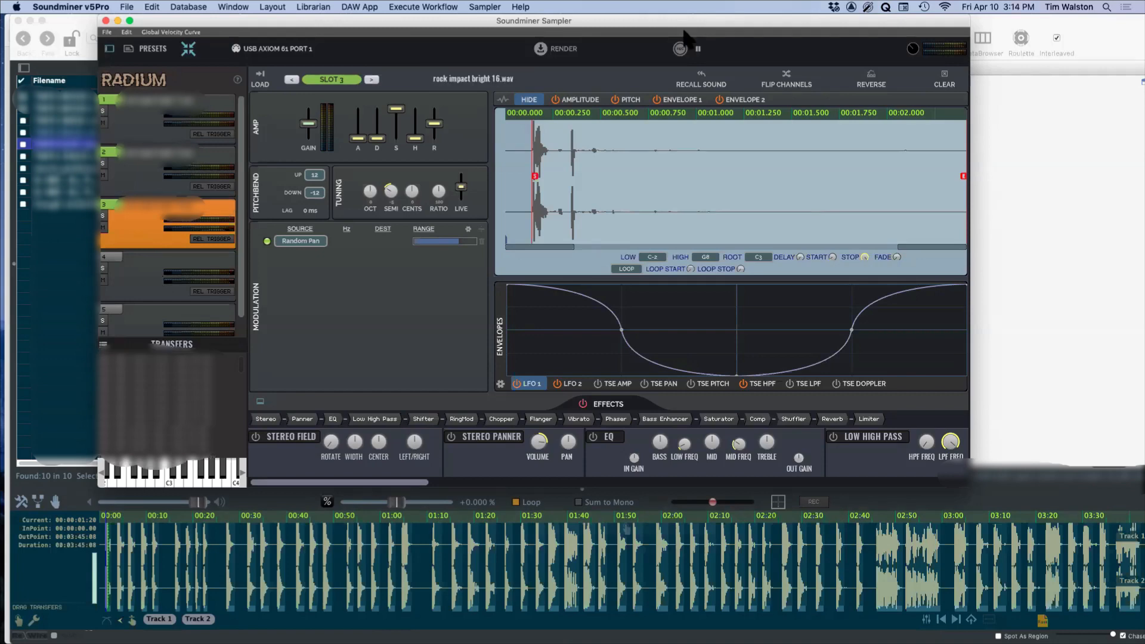
pyautogui.click(142, 271)
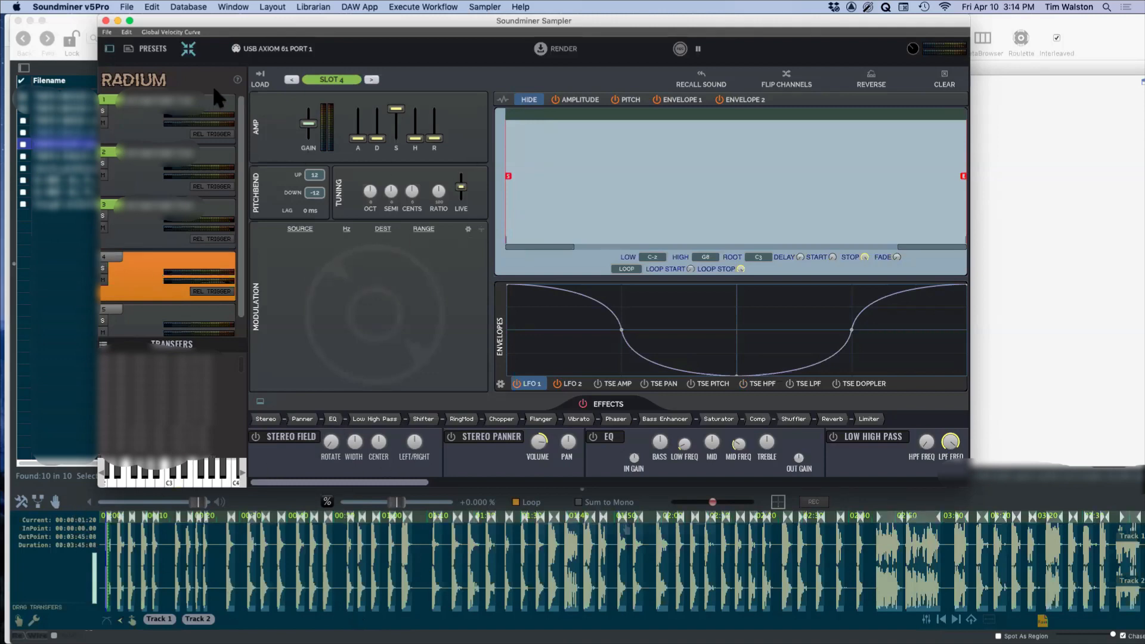
pyautogui.click(261, 78)
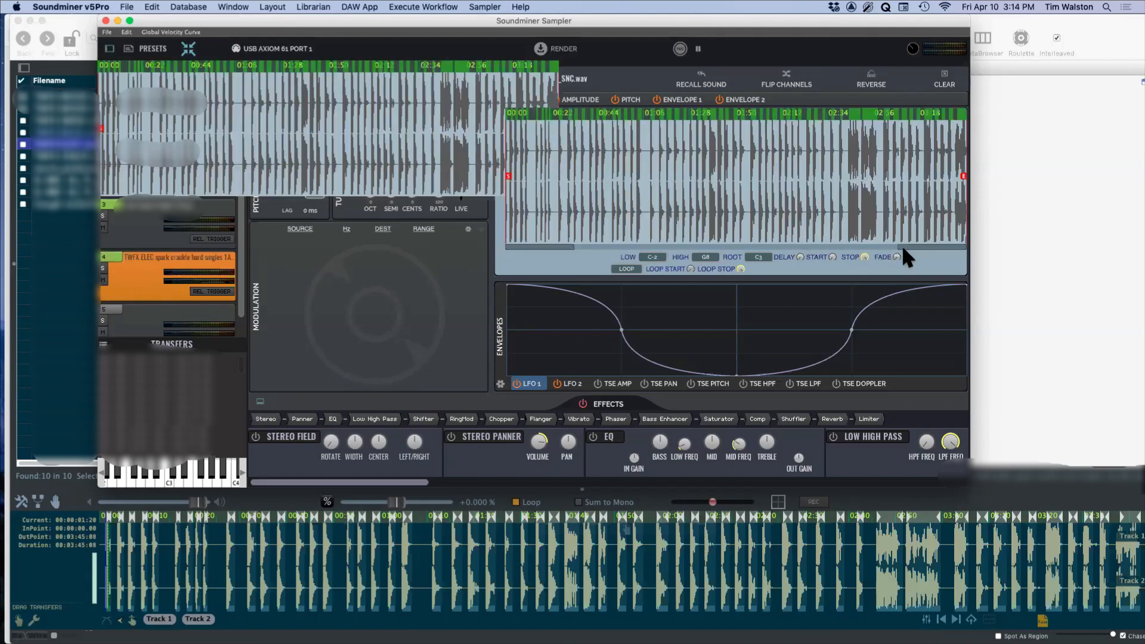
pyautogui.moveTo(901, 247); pyautogui.dragTo(577, 289)
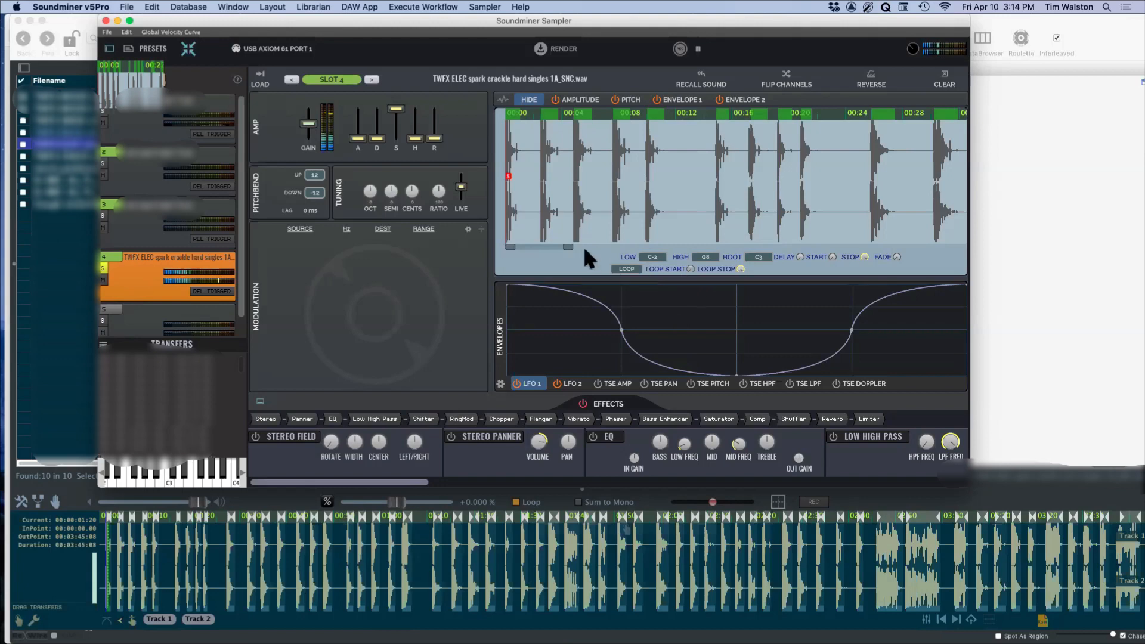
pyautogui.moveTo(569, 246); pyautogui.dragTo(923, 261)
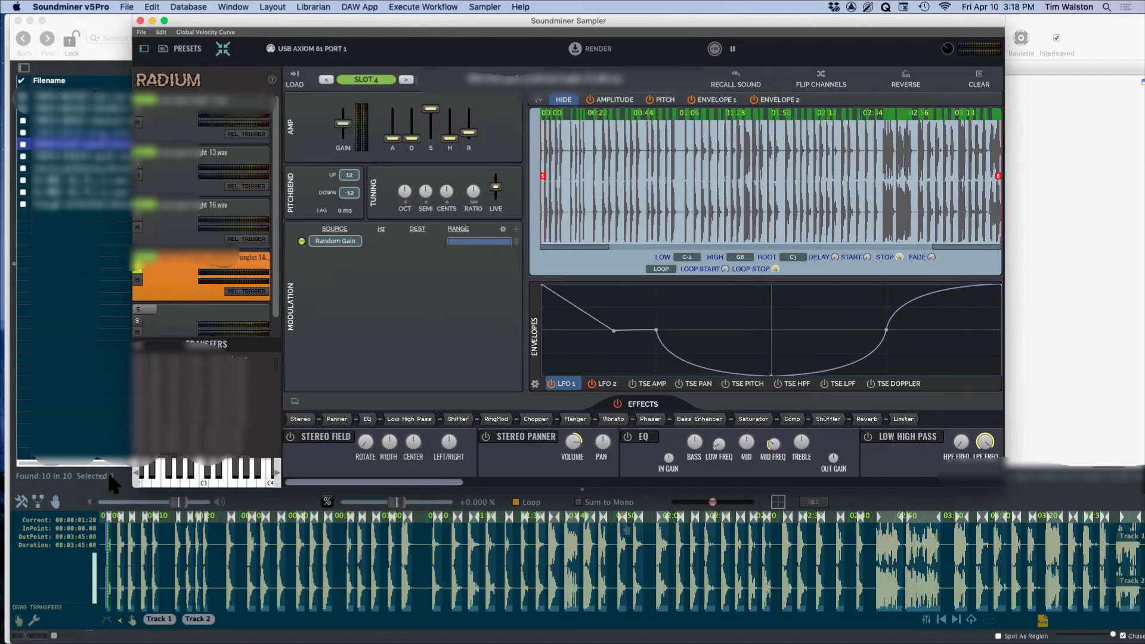
# Step: Audition the spark crackle recording at several points up to about 00:59 and recall the Radium patches embedded in it
pyautogui.click(176, 558)
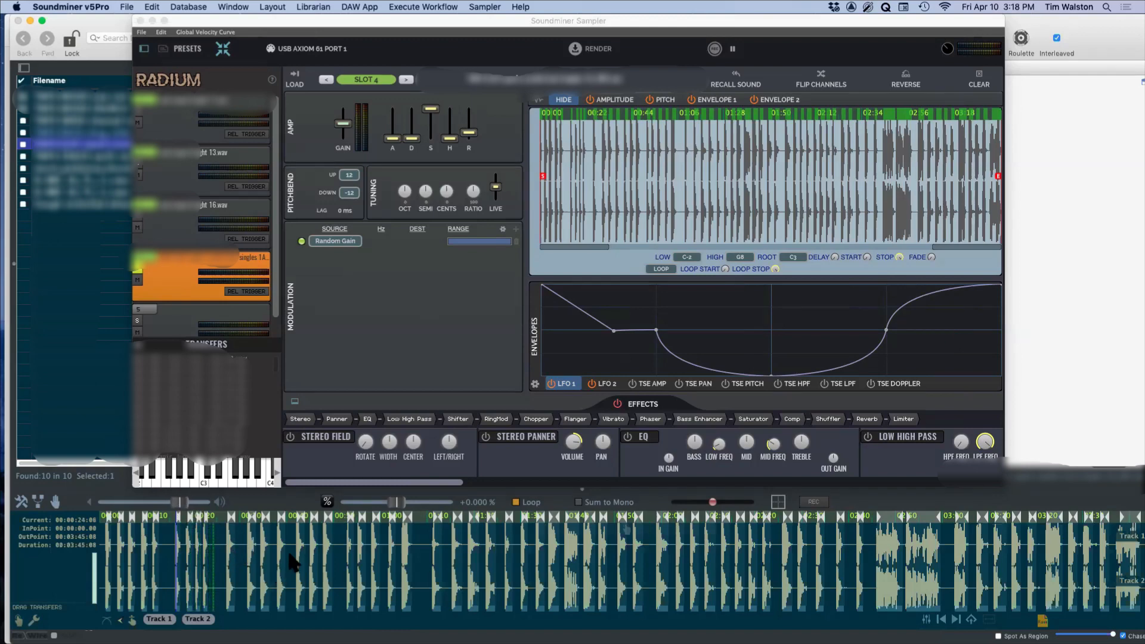
pyautogui.click(310, 555)
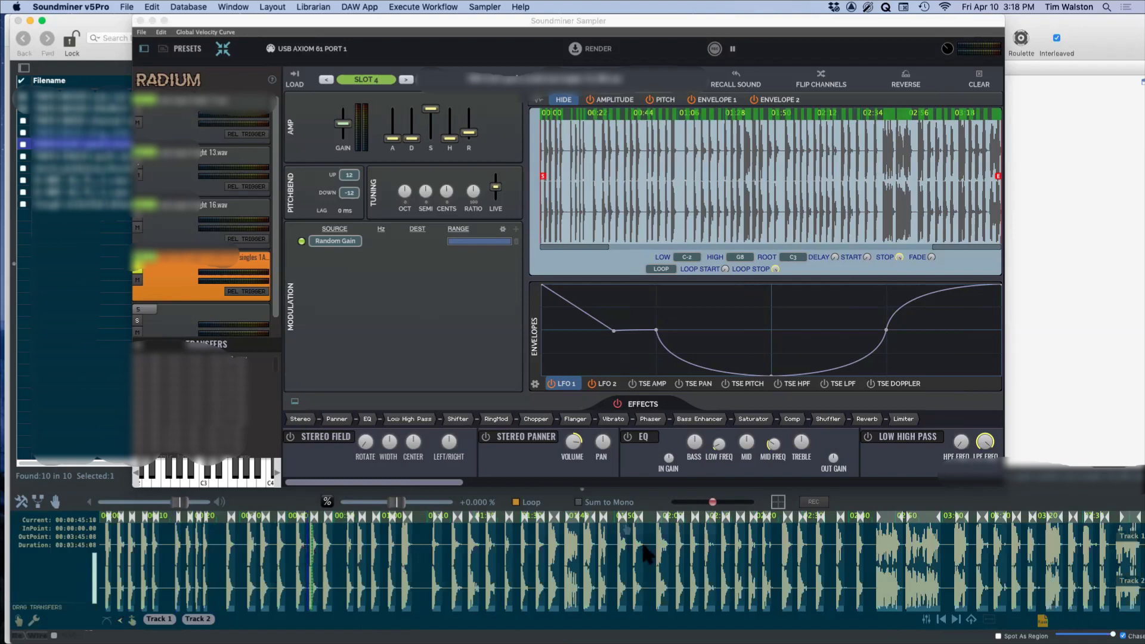
pyautogui.click(368, 531)
pyautogui.click(1041, 619)
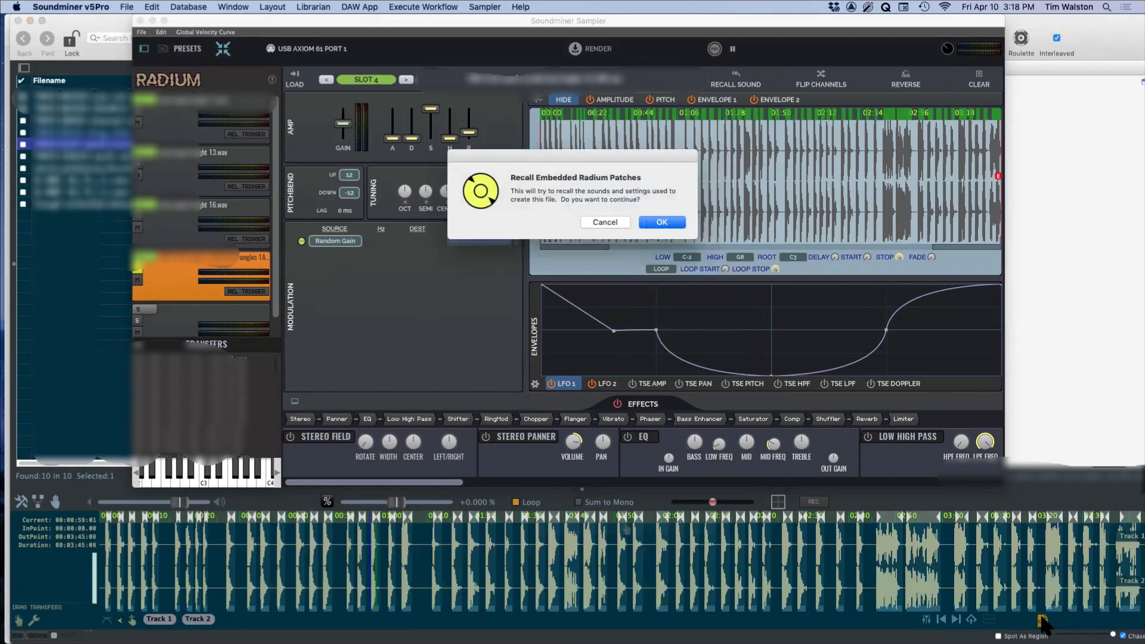
pyautogui.click(662, 222)
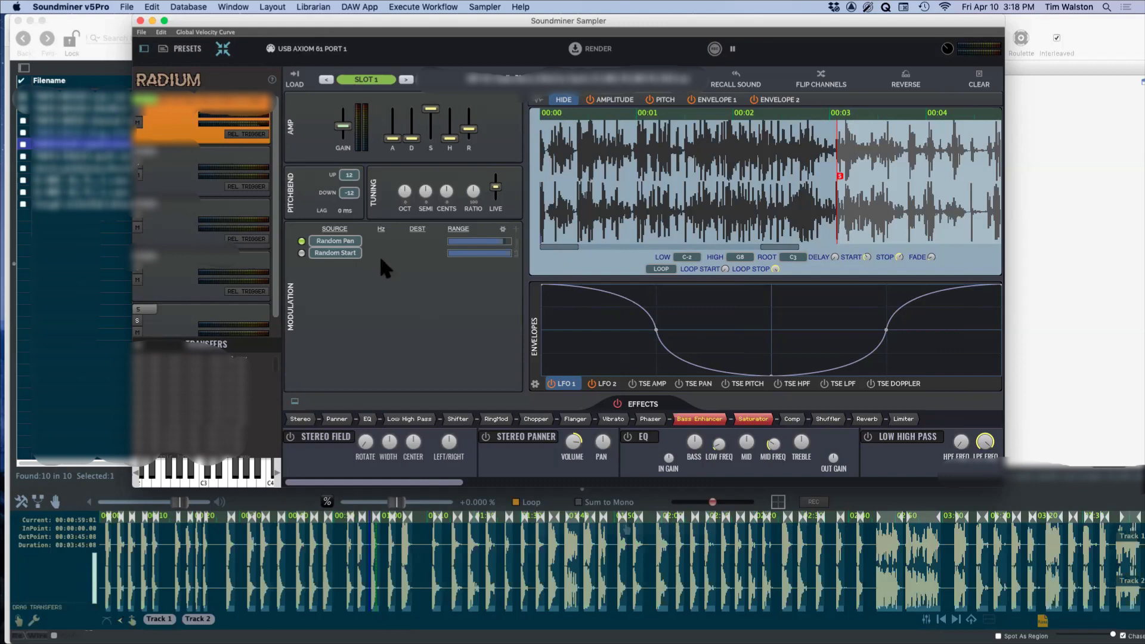
# Step: Move slot 1's start marker to the first drop of its pitch envelope and display that envelope over the waveform
pyautogui.click(663, 101)
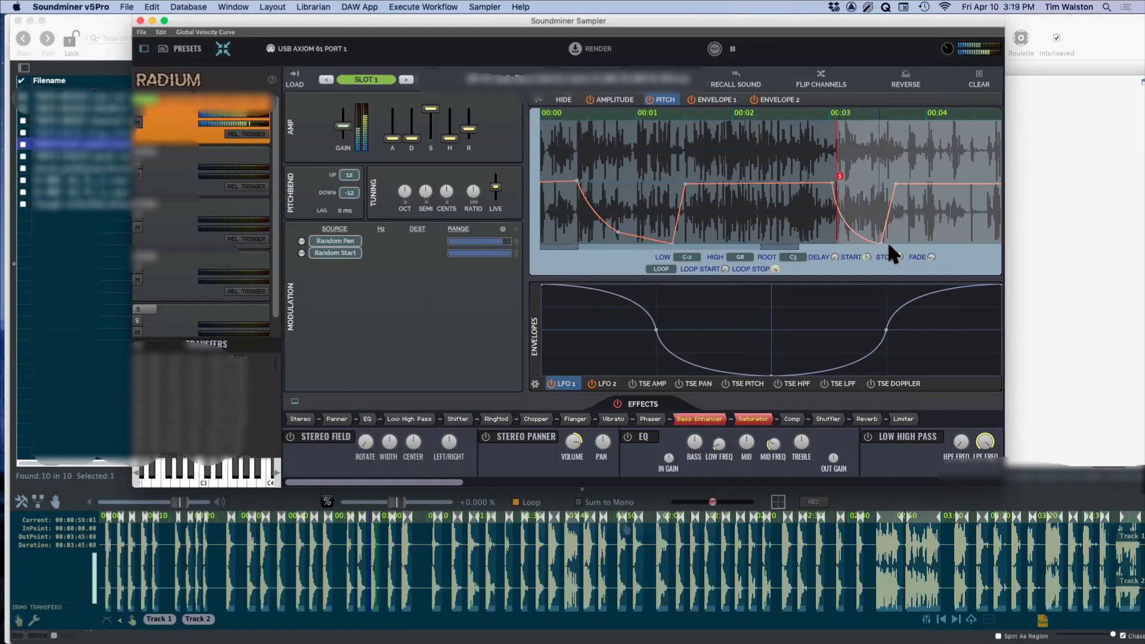
pyautogui.click(562, 100)
pyautogui.moveTo(834, 173); pyautogui.dragTo(571, 176)
pyautogui.click(667, 101)
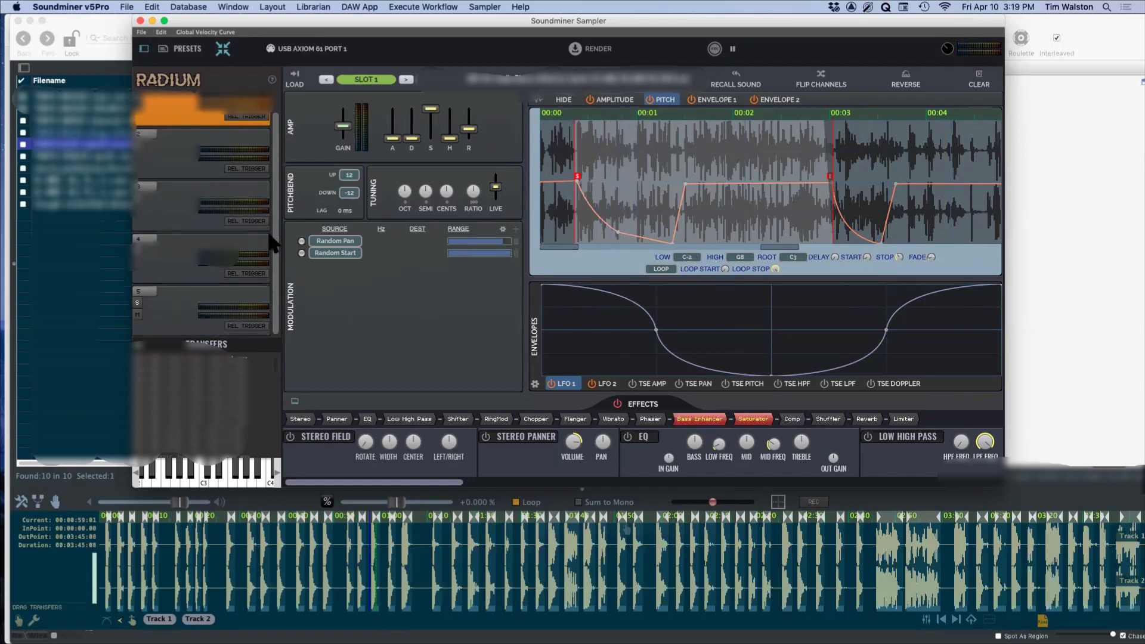
pyautogui.scroll(1, 273, 179)
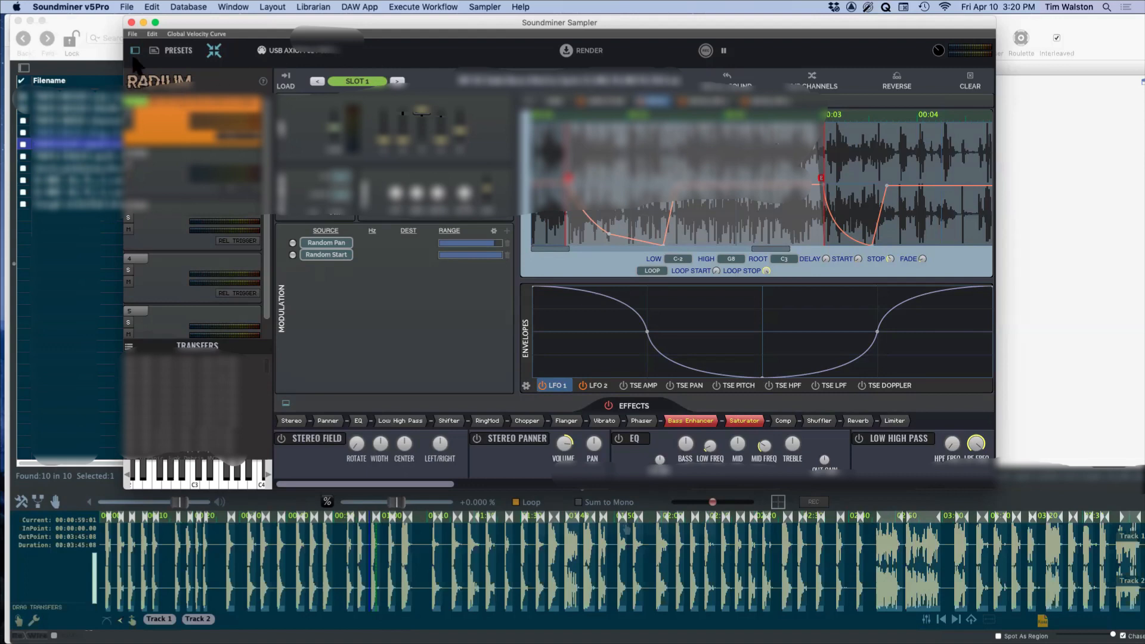
# Step: Close the sampler and audition the second recording in the library list at points from its start to about 01:00
pyautogui.click(131, 23)
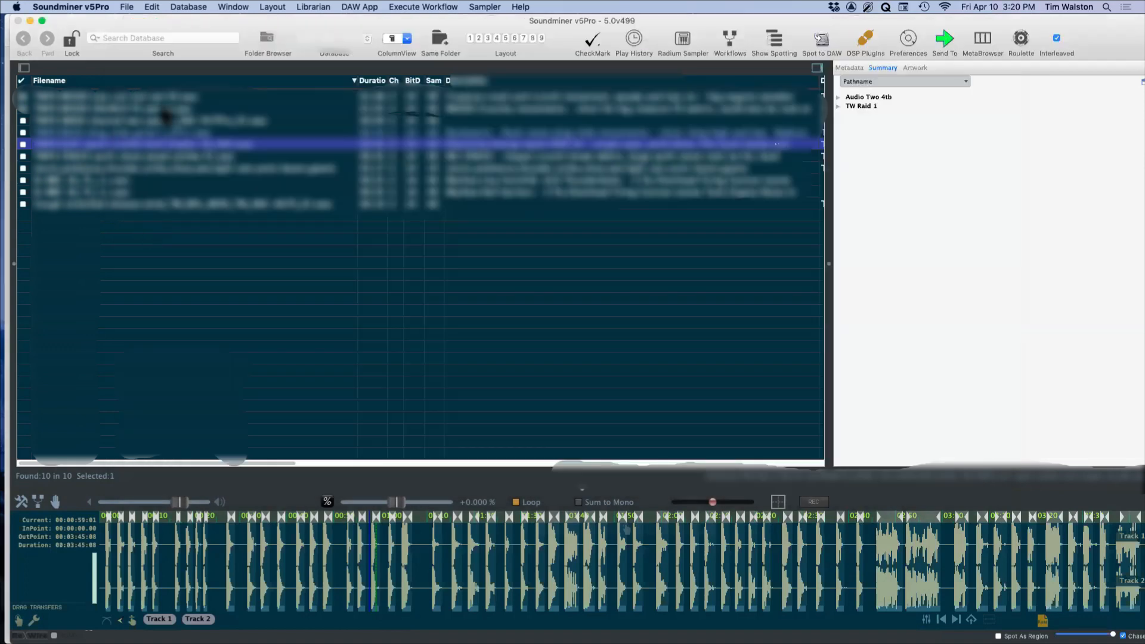
pyautogui.click(160, 108)
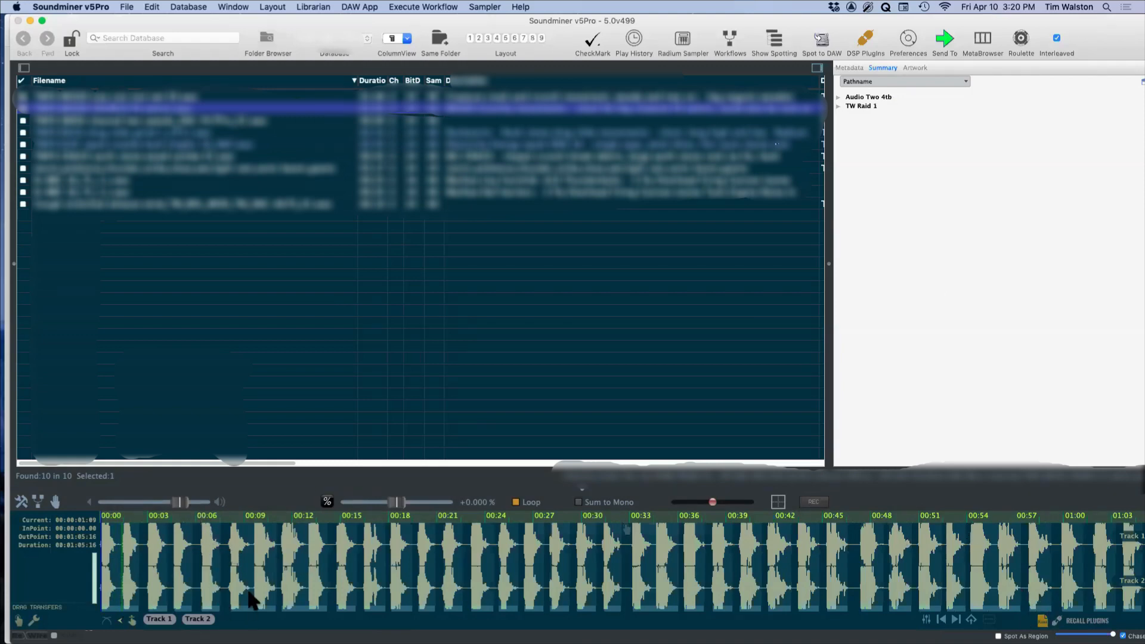
pyautogui.click(250, 565)
pyautogui.click(332, 558)
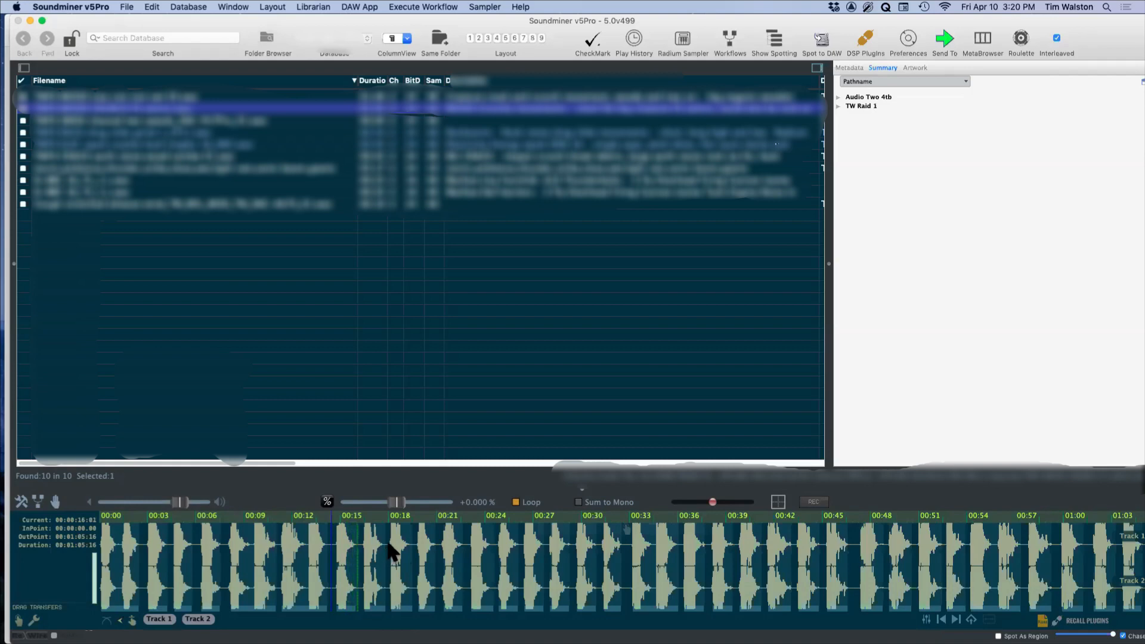
pyautogui.click(392, 558)
pyautogui.click(444, 552)
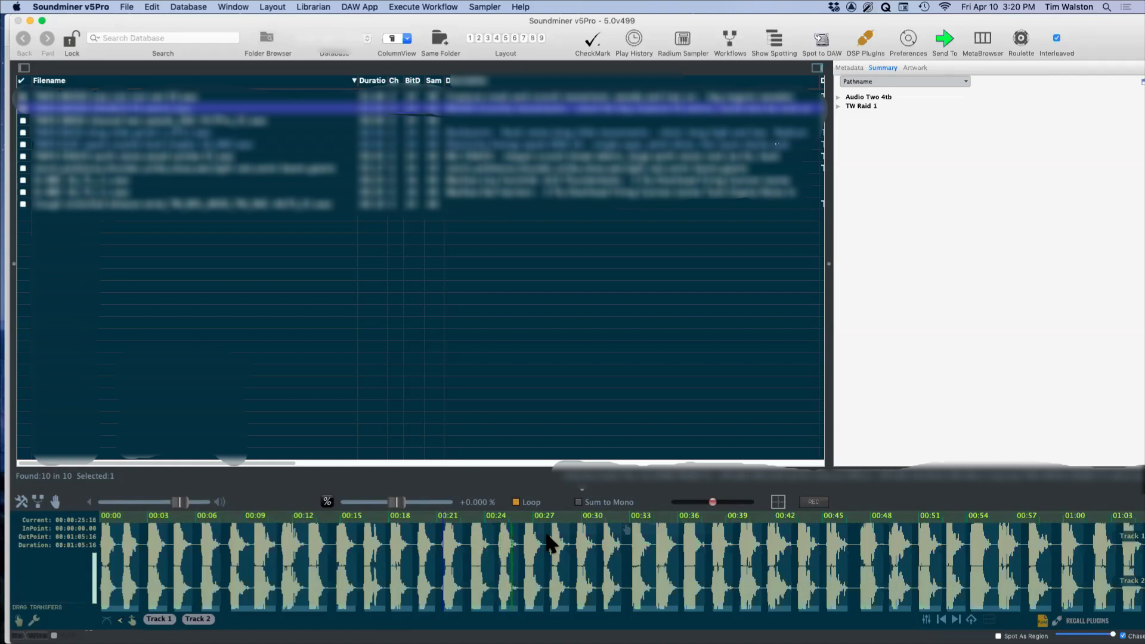
pyautogui.click(631, 544)
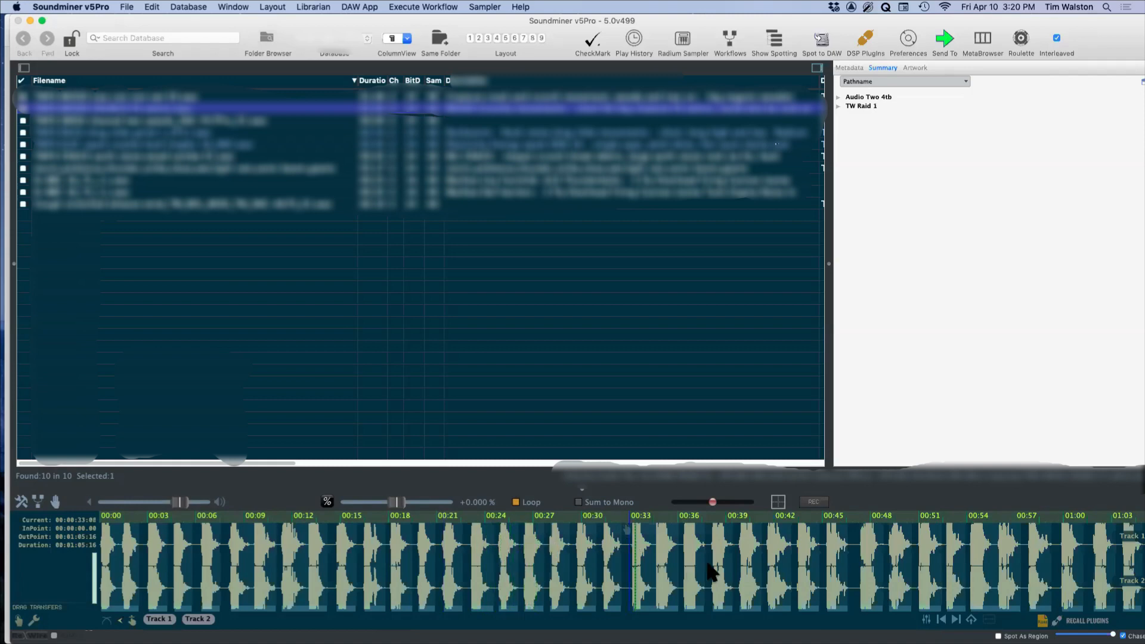
pyautogui.click(799, 549)
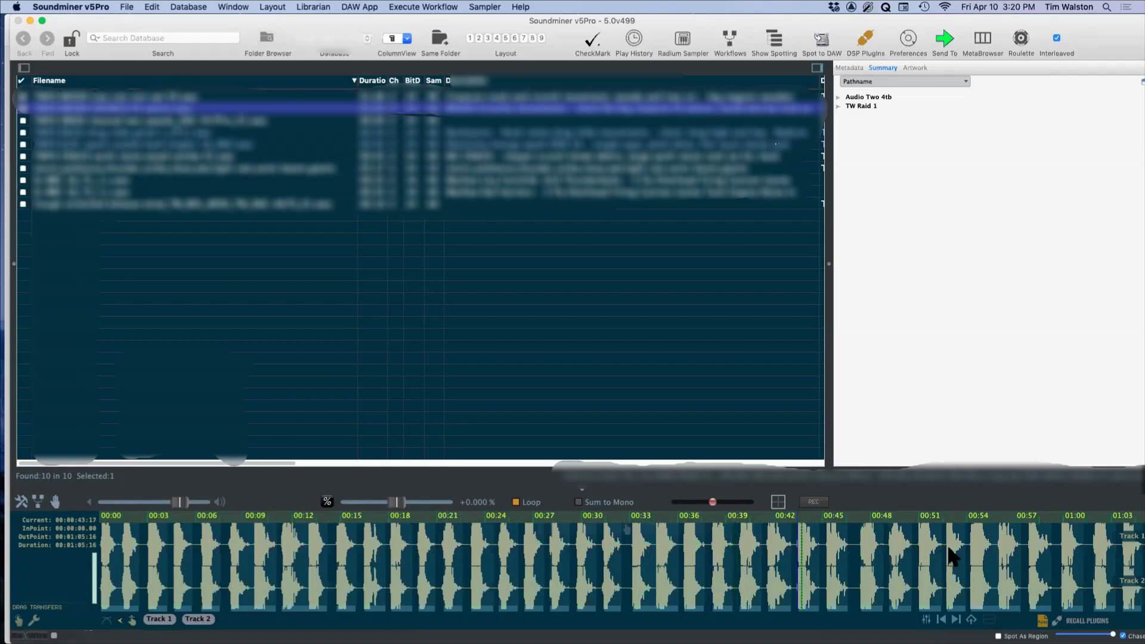
pyautogui.click(1000, 551)
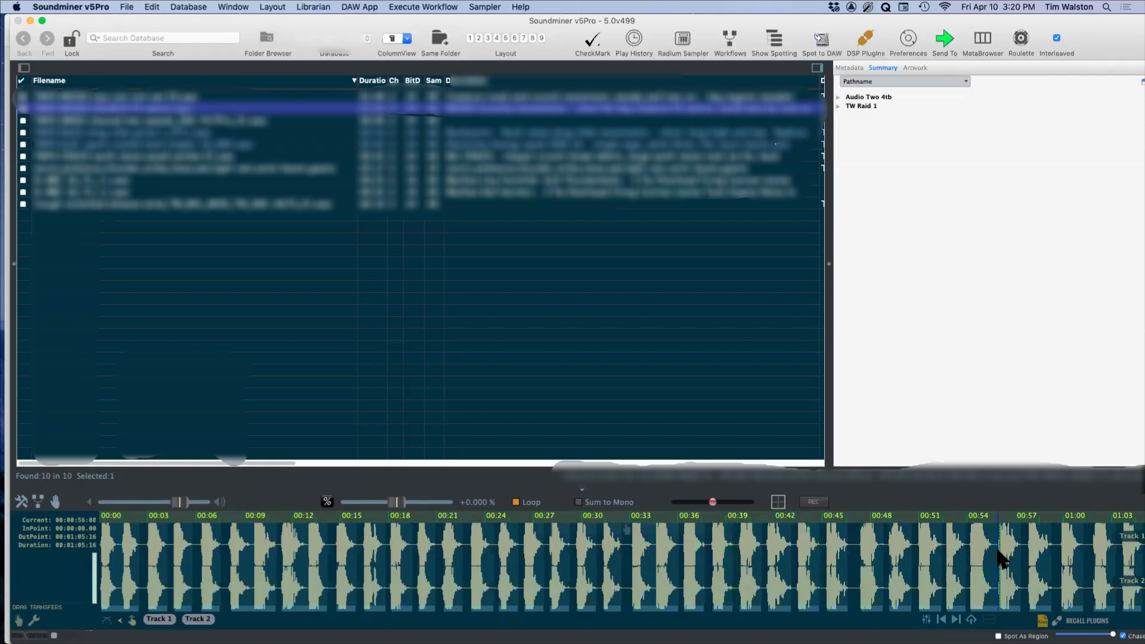
pyautogui.click(1062, 558)
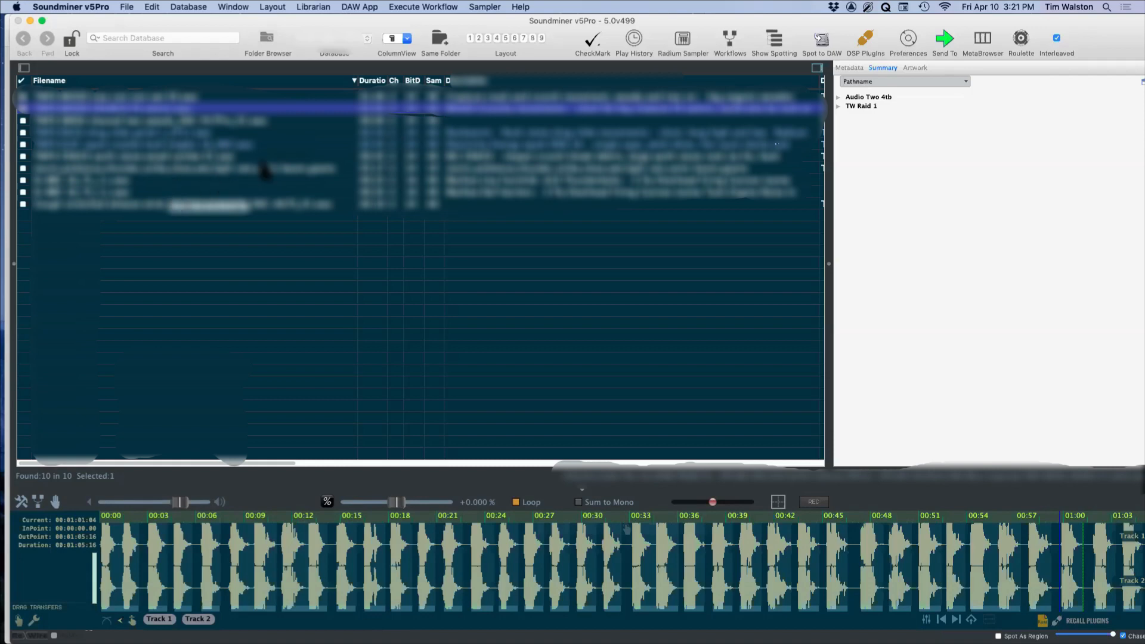
# Step: Reopen the Radium sampler and inspect the base filename and metadata settings used to name rendered transfers
pyautogui.click(685, 37)
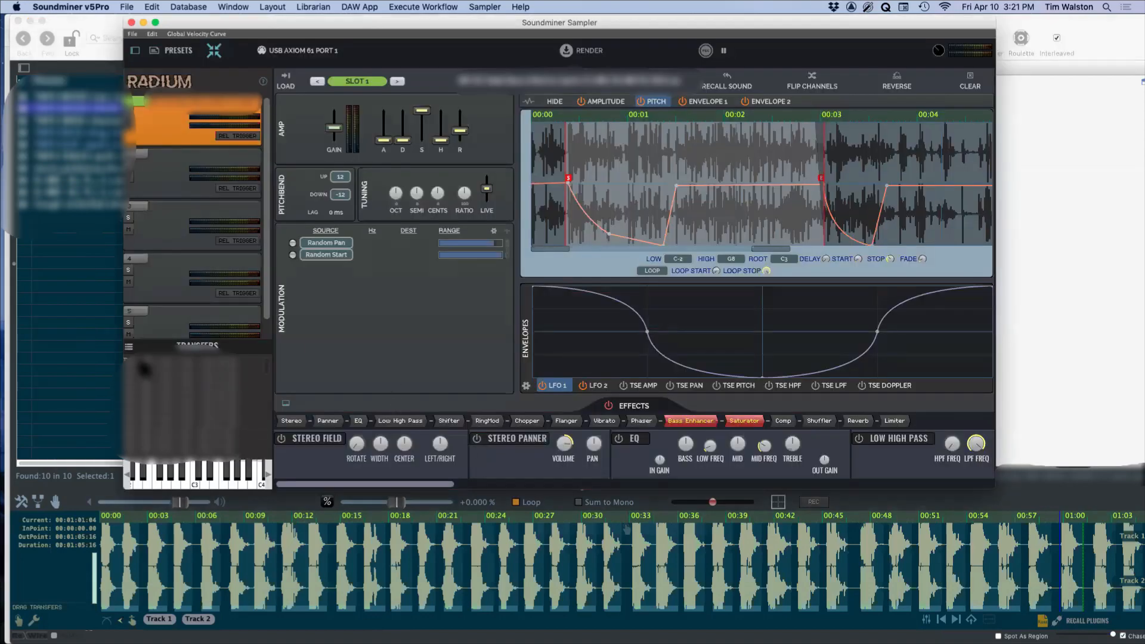
pyautogui.click(197, 346)
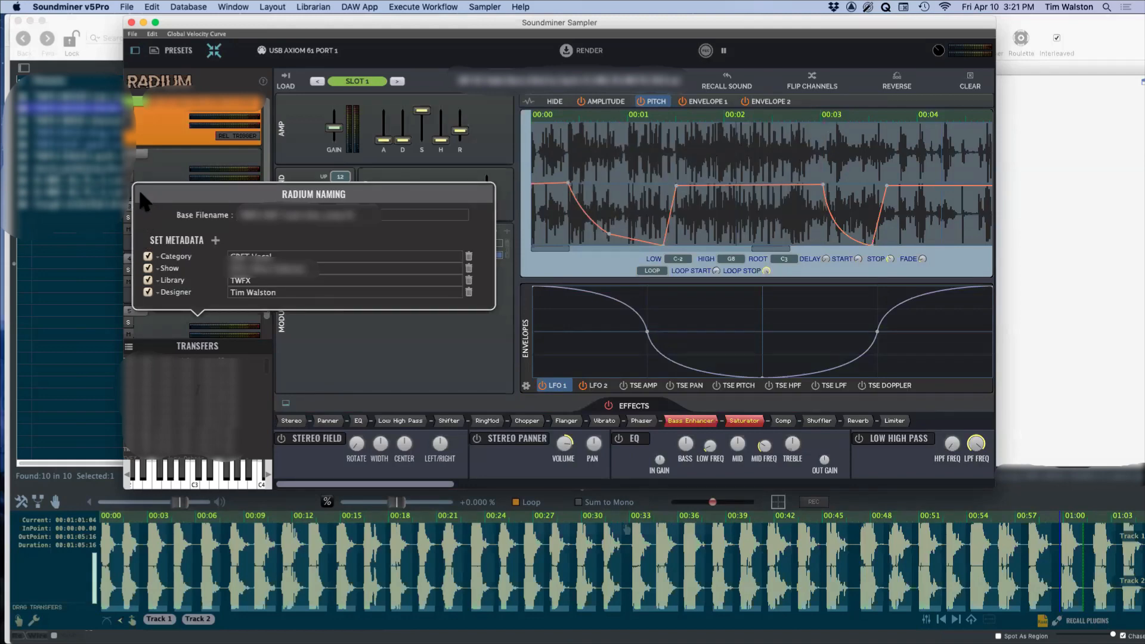
pyautogui.click(209, 475)
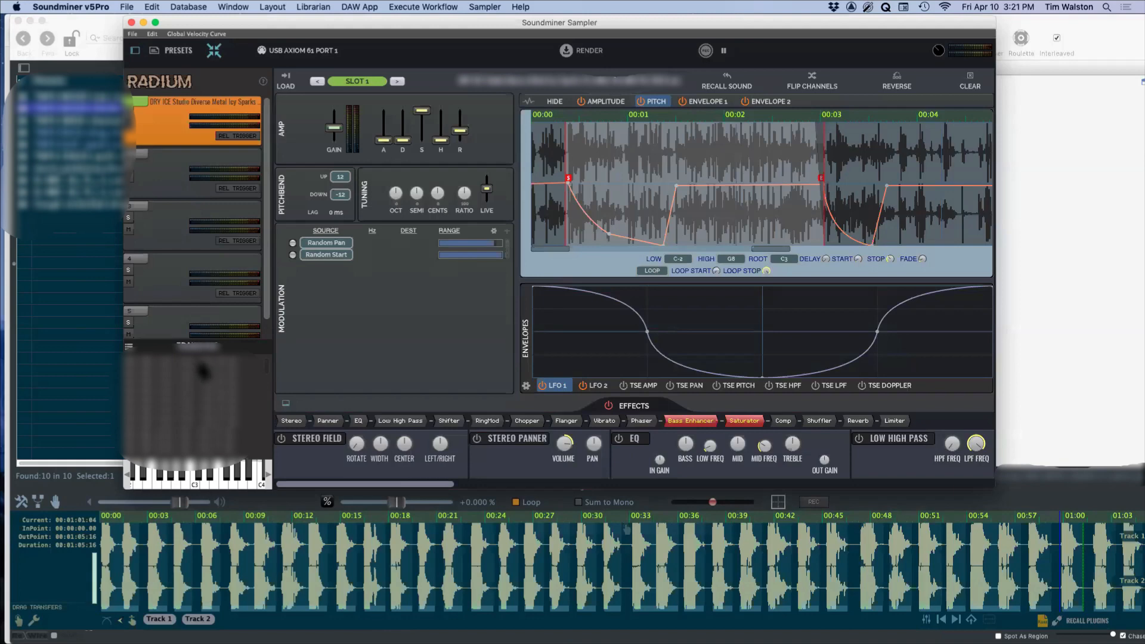
# Step: Audition an upper sound in the transfers list at several points between about 00:03 and 00:26
pyautogui.click(169, 381)
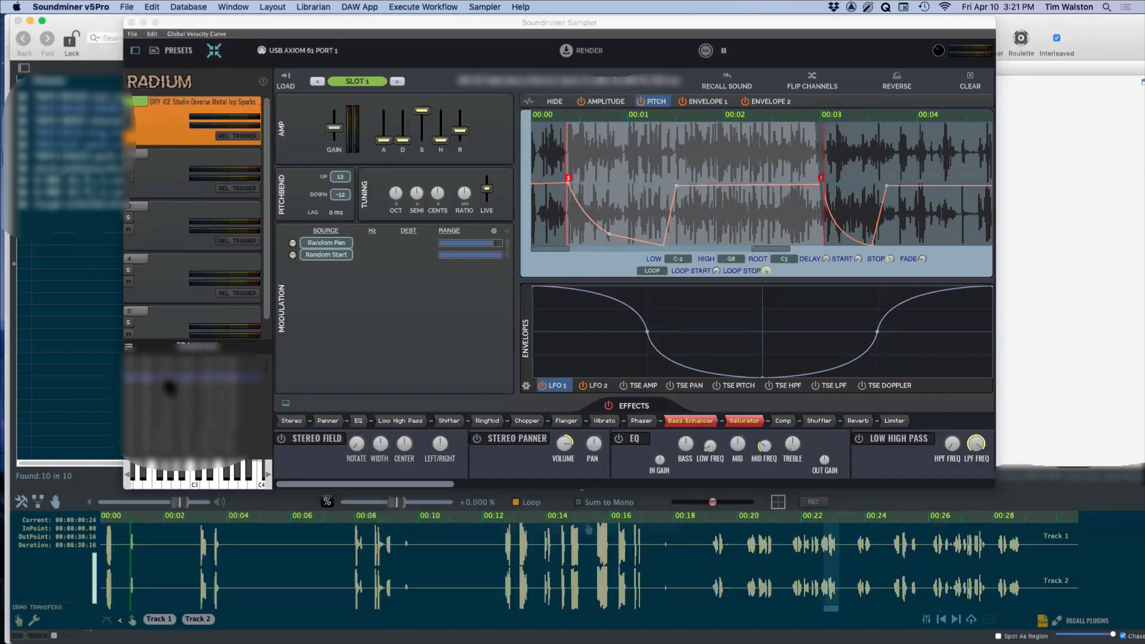
pyautogui.click(516, 557)
pyautogui.click(599, 567)
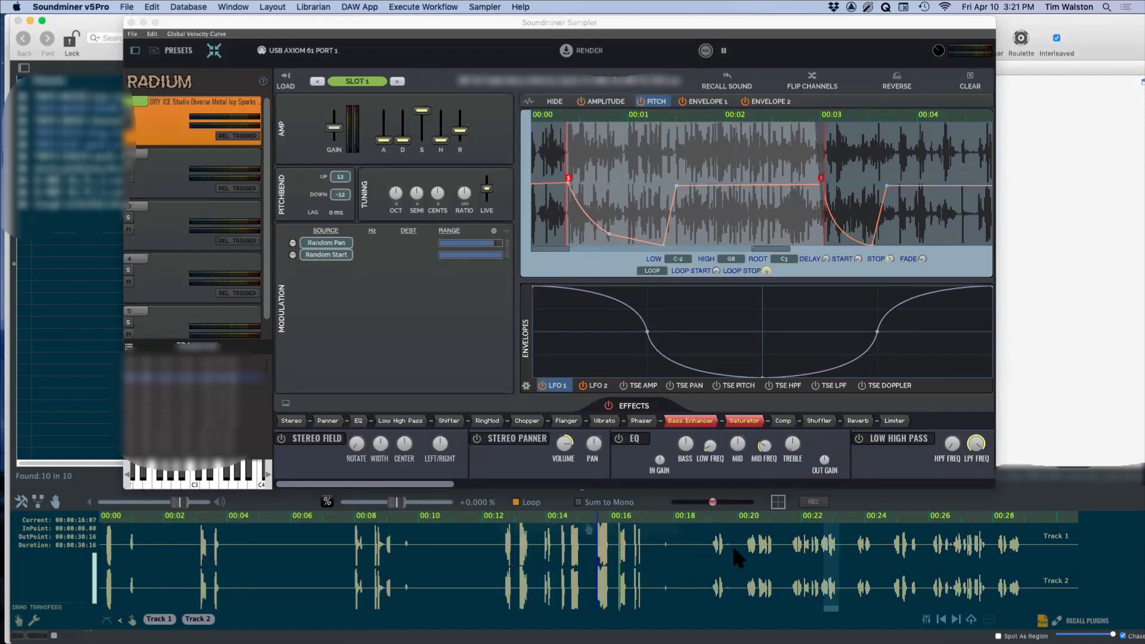
pyautogui.click(746, 551)
pyautogui.click(951, 554)
# Step: Audition a sound further down the transfers list at points from about 00:33 to 01:47
pyautogui.click(218, 428)
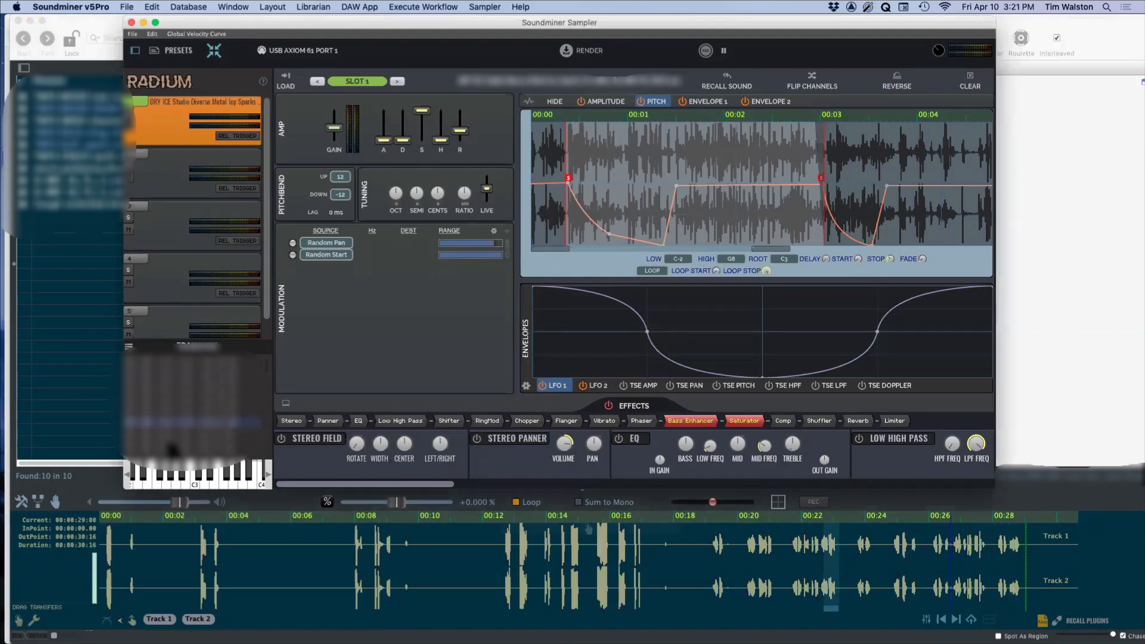
pyautogui.click(417, 569)
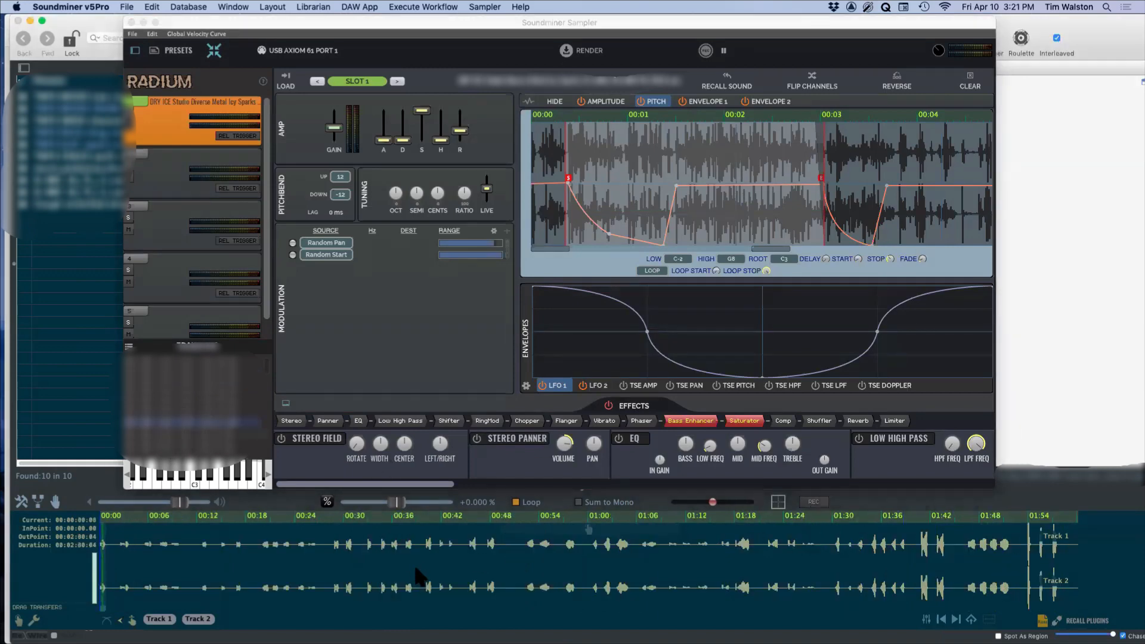
pyautogui.click(372, 542)
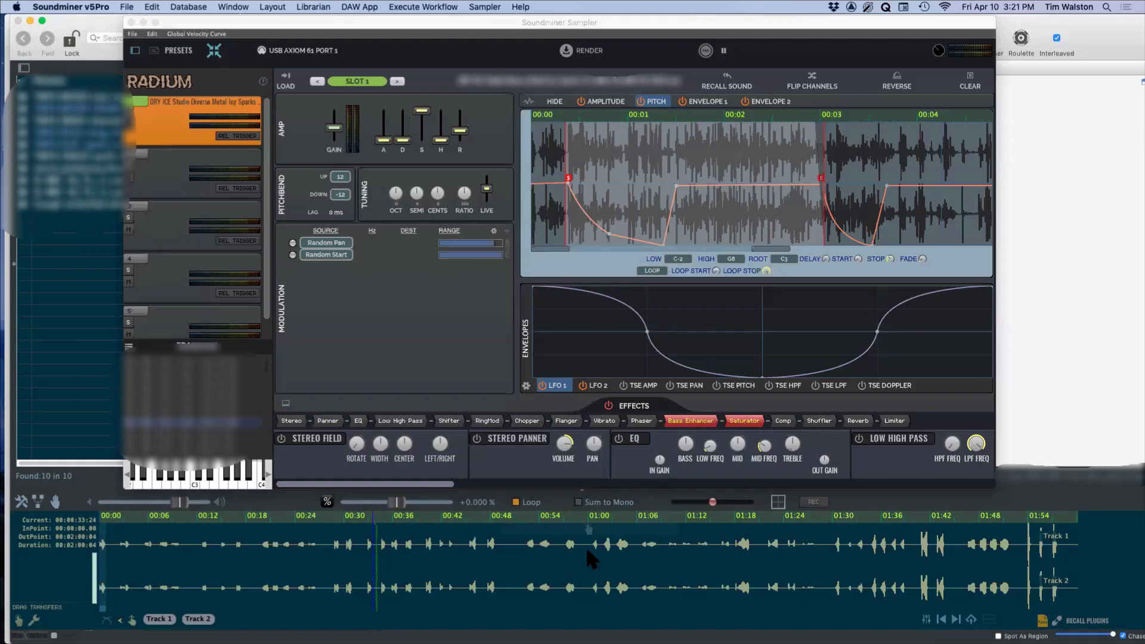
pyautogui.click(744, 549)
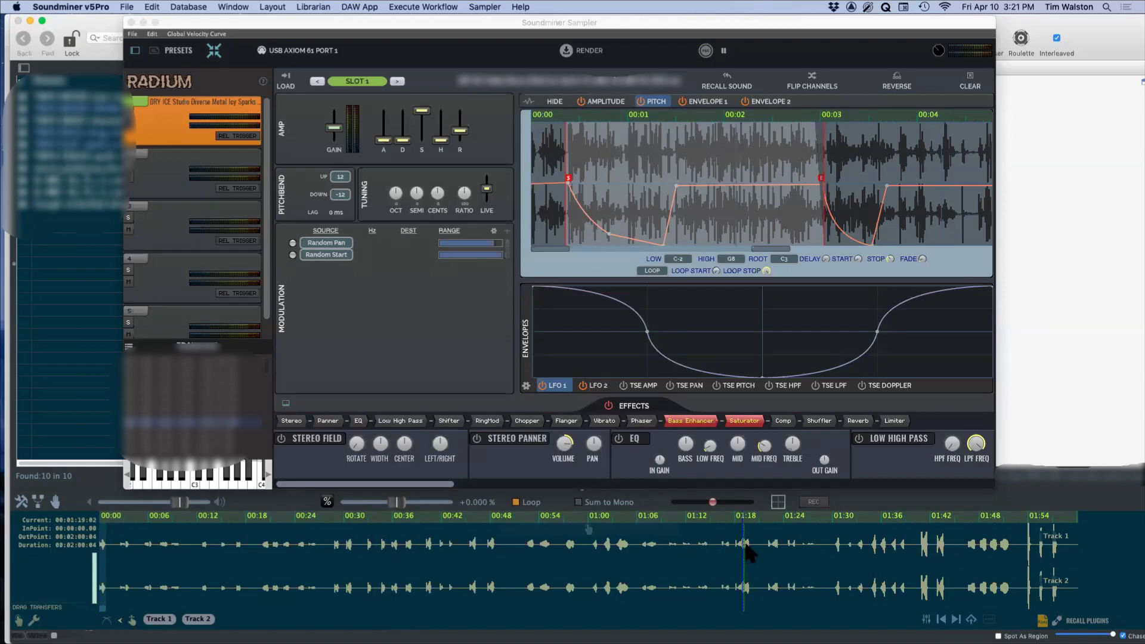
pyautogui.click(922, 549)
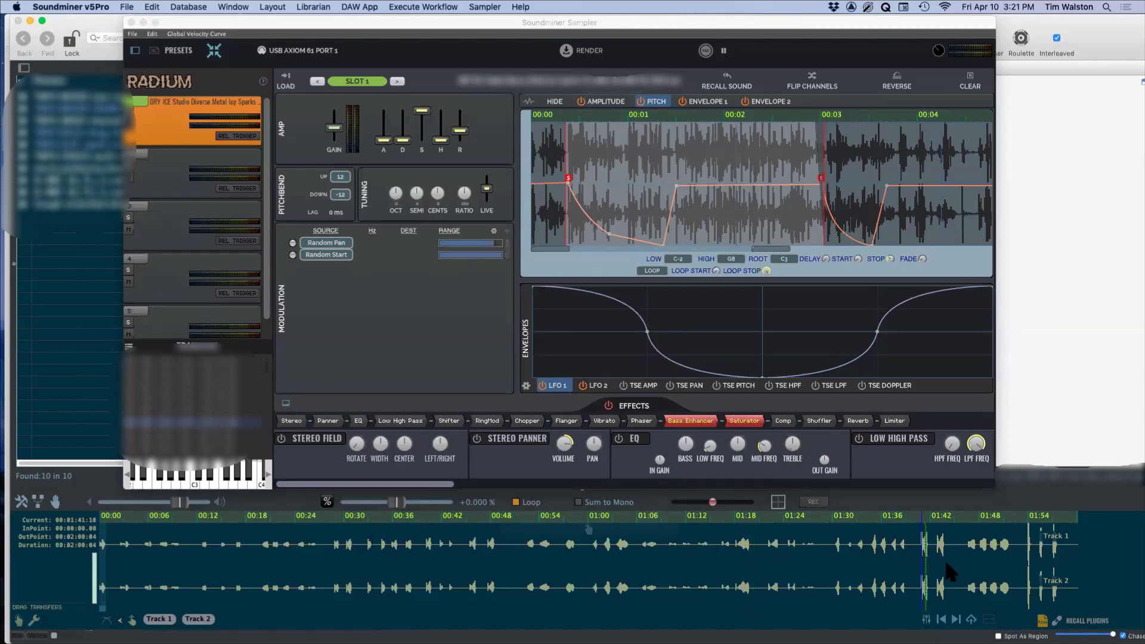
pyautogui.click(982, 554)
# Step: Audition another sound near the top of the transfers list at about 00:12 and 00:20
pyautogui.click(209, 390)
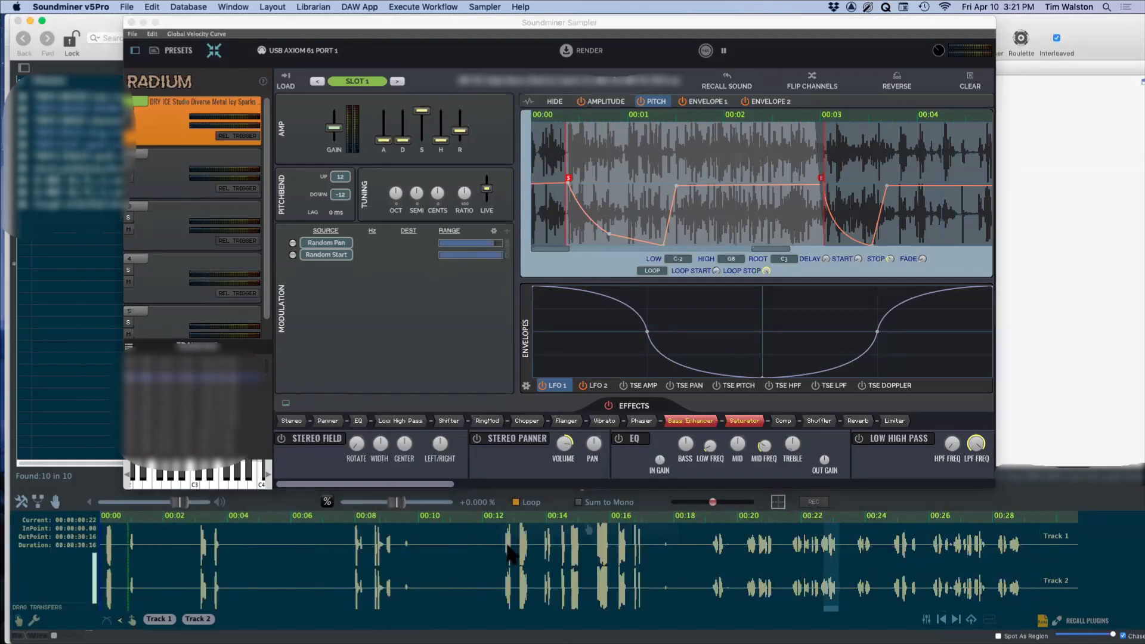
pyautogui.click(509, 545)
pyautogui.click(748, 553)
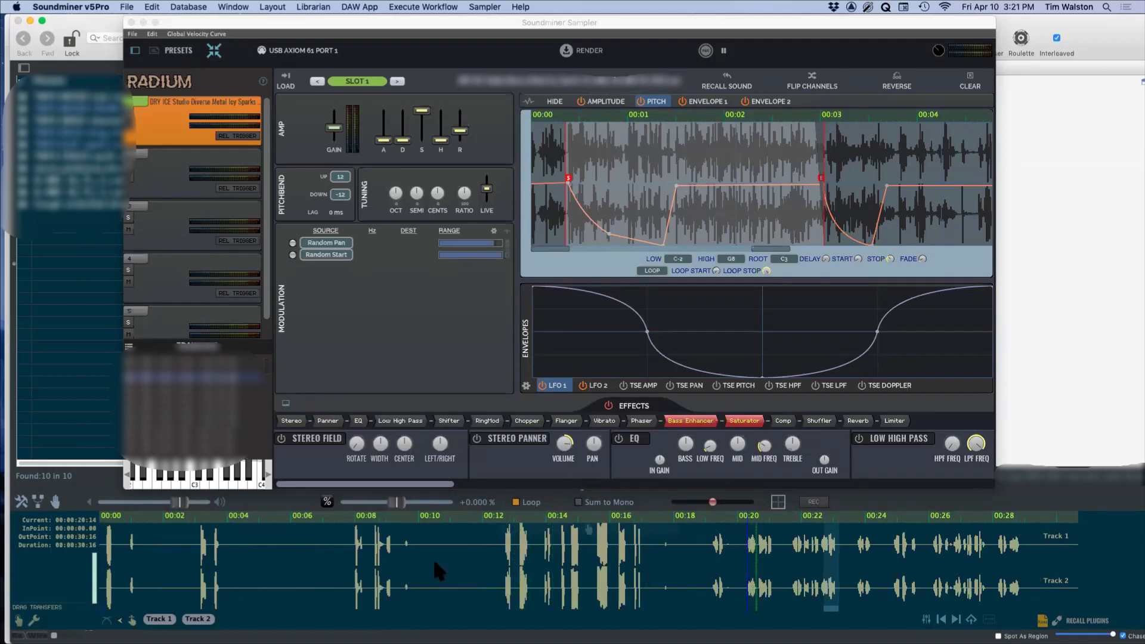
# Step: Audition the first sound in the transfers list at points from about 00:04 to 01:42, raising the playback volume
pyautogui.click(207, 362)
pyautogui.click(130, 549)
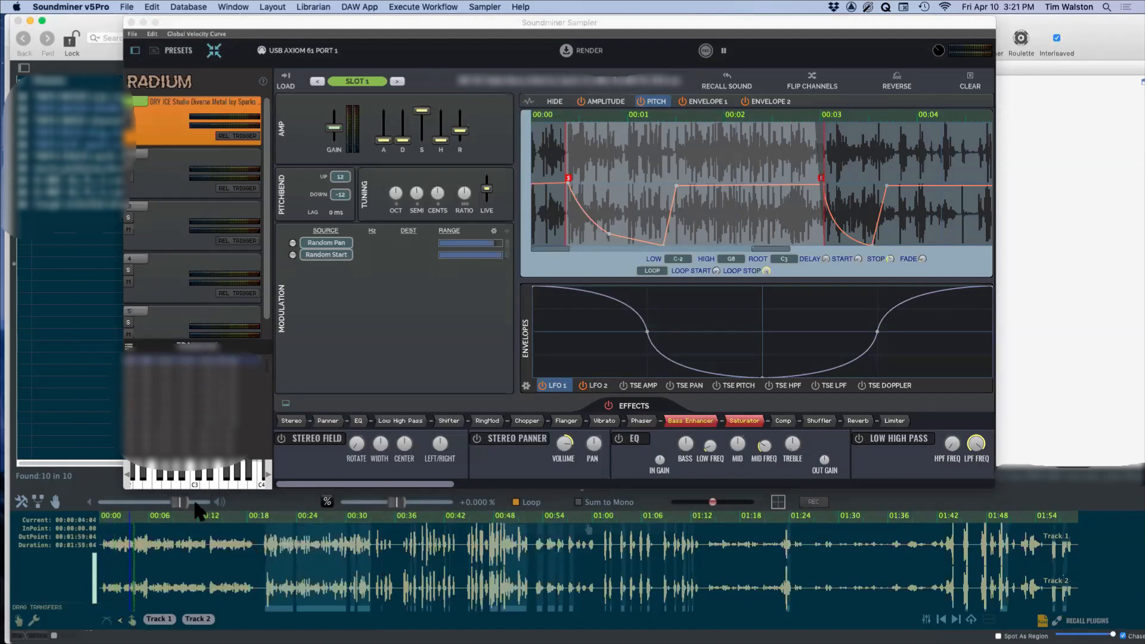
pyautogui.click(196, 502)
pyautogui.click(297, 555)
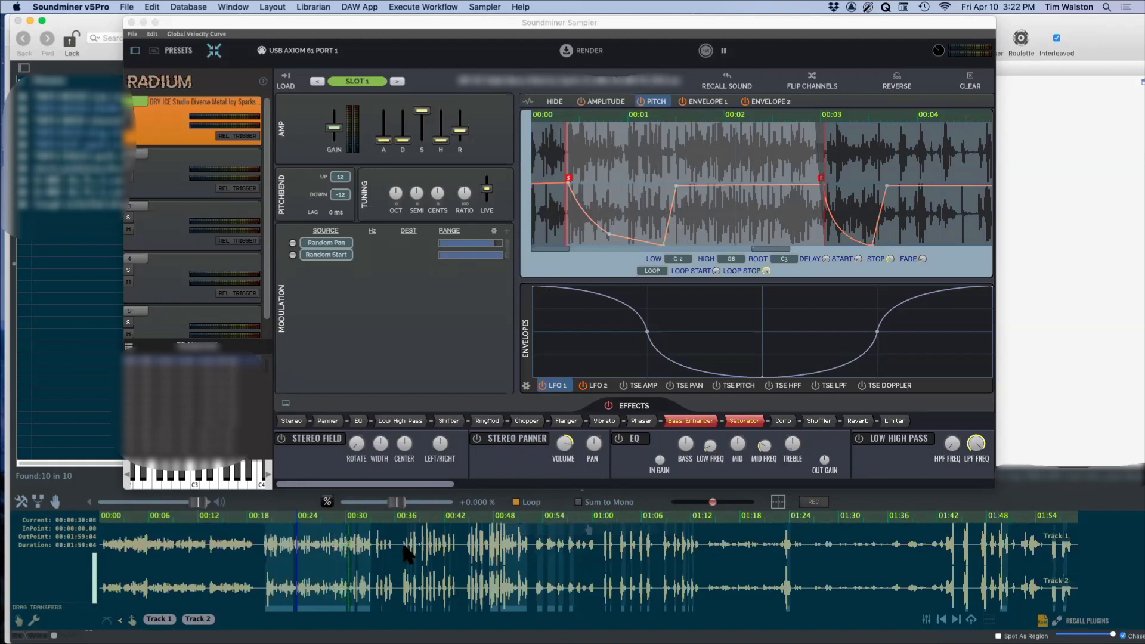
pyautogui.click(488, 552)
pyautogui.click(664, 552)
pyautogui.click(870, 548)
pyautogui.click(944, 551)
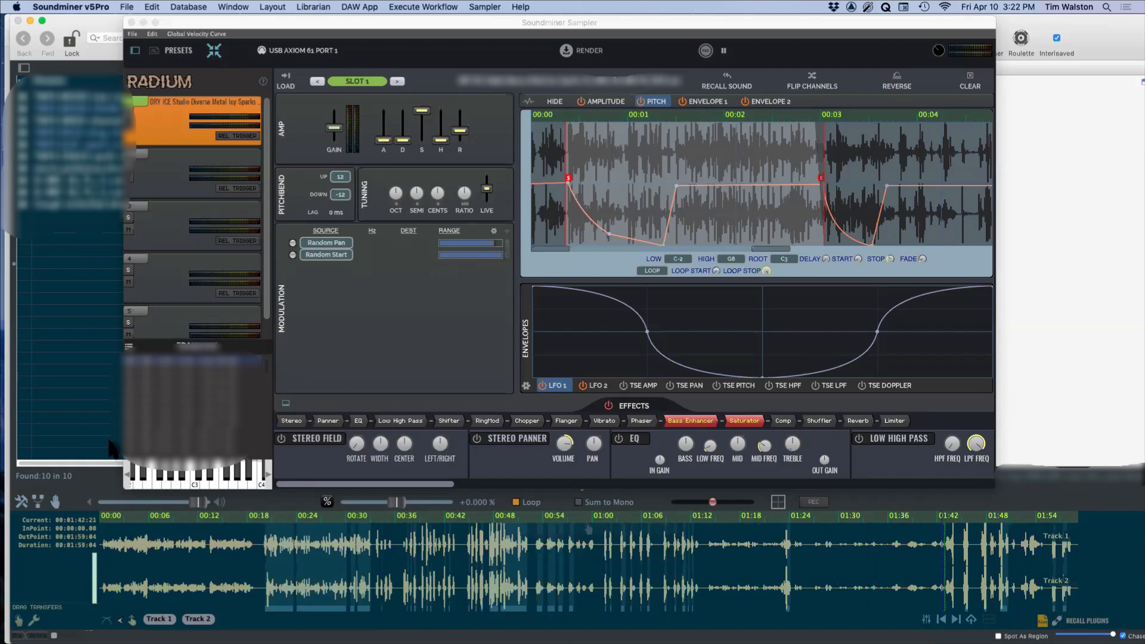
# Step: Hide the envelope overlay on slot 1's waveform and set the slot's pitchbend lag to 980 ms
pyautogui.moveTo(201, 22); pyautogui.dragTo(142, 6)
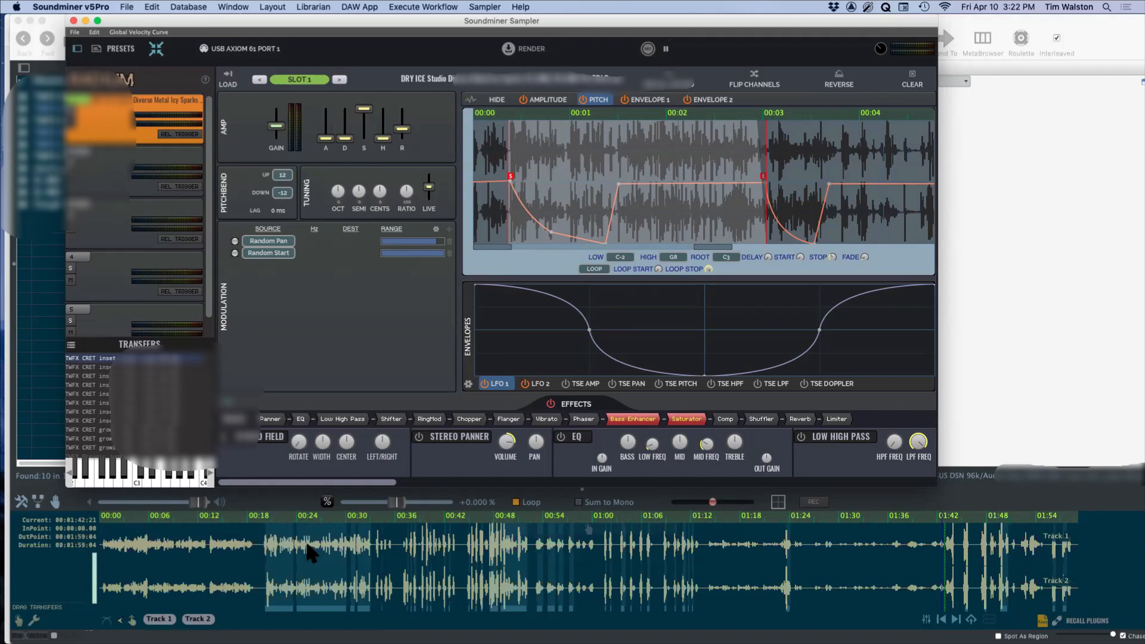
pyautogui.click(497, 100)
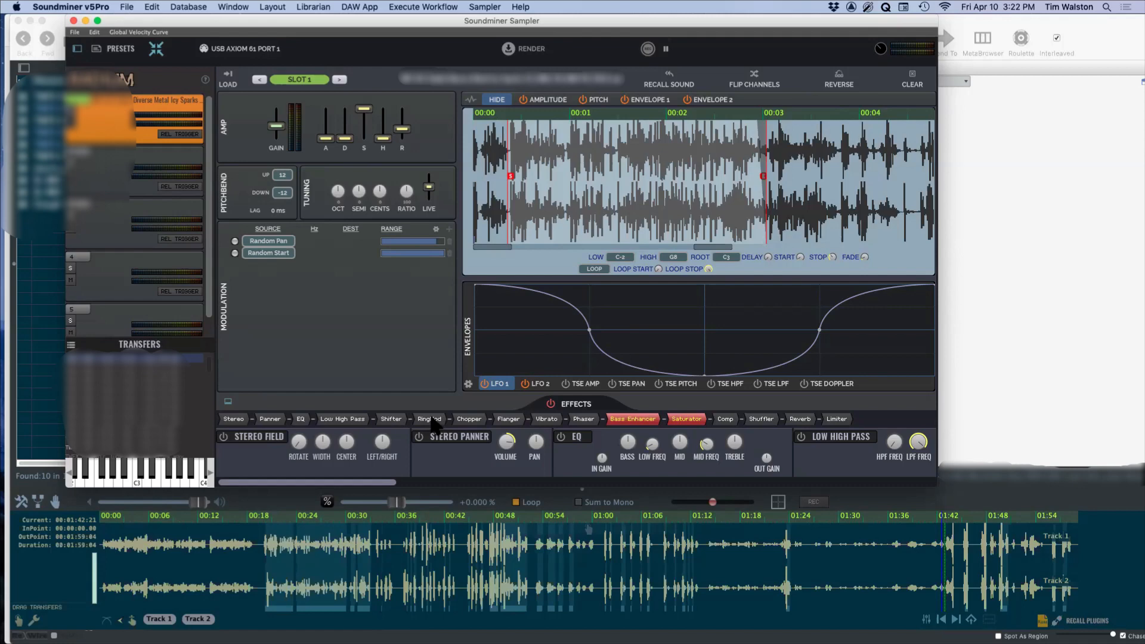
pyautogui.moveTo(433, 420); pyautogui.dragTo(510, 418)
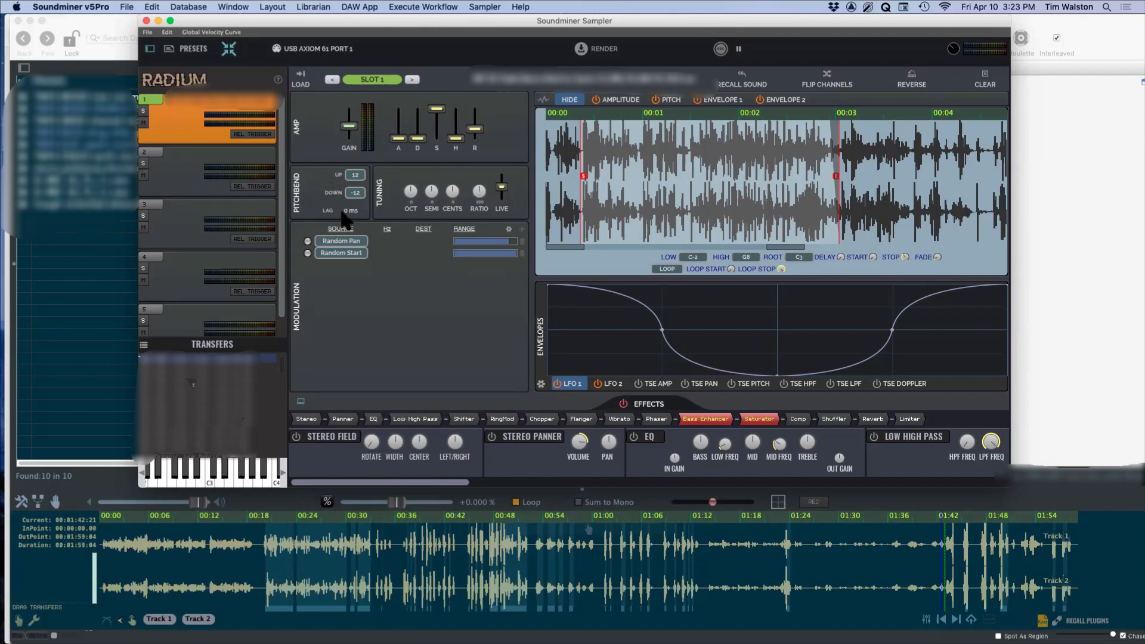
pyautogui.moveTo(346, 216); pyautogui.dragTo(357, 178)
pyautogui.moveTo(348, 215); pyautogui.dragTo(346, 206)
pyautogui.moveTo(339, 214); pyautogui.dragTo(349, 206)
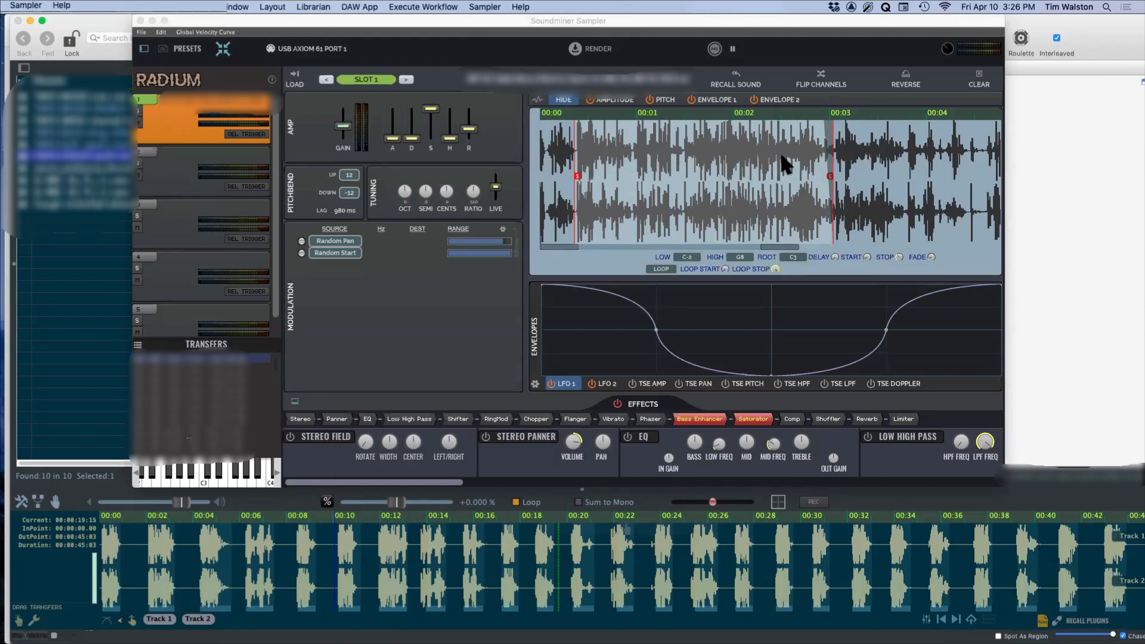
# Step: Enable the Random Start modulation for slot 1 and display its pitch envelope over the waveform
pyautogui.click(302, 253)
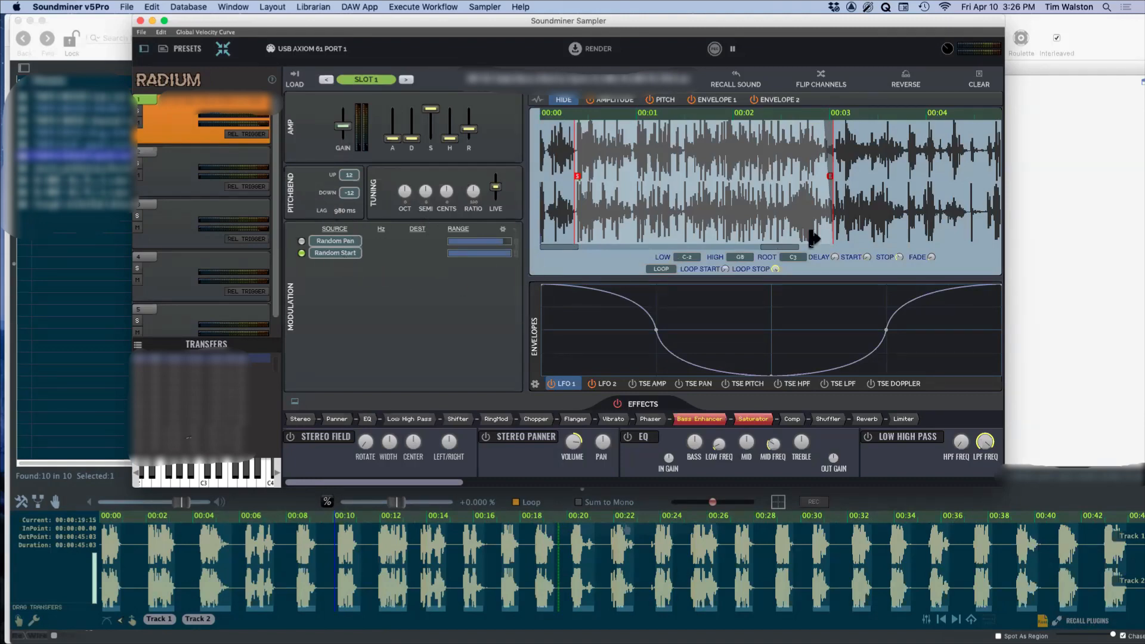
pyautogui.click(664, 101)
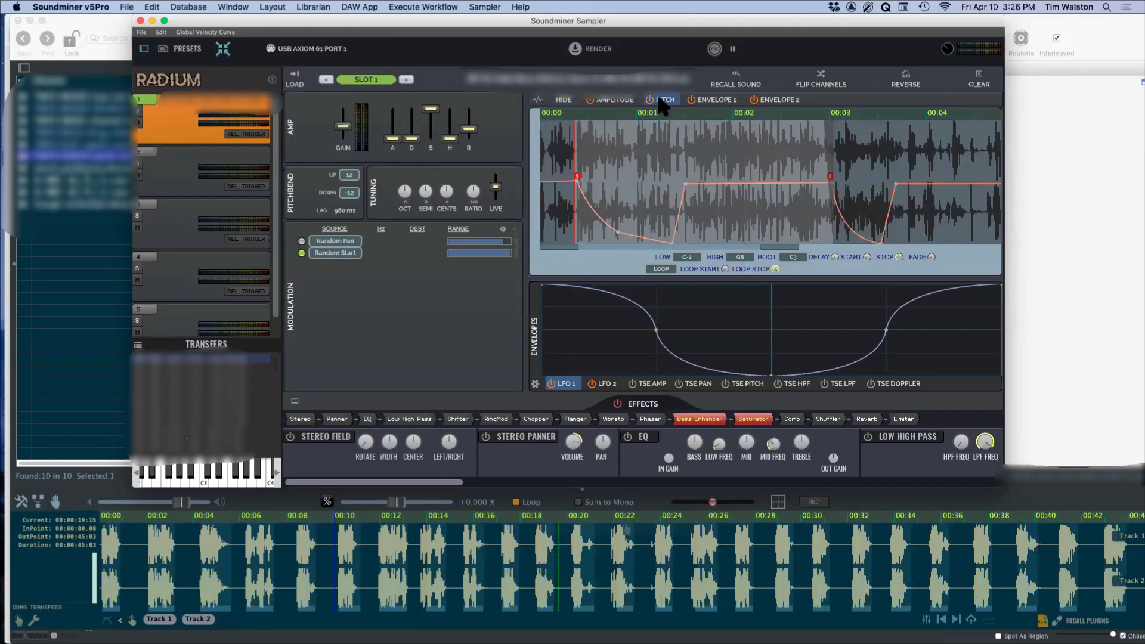
pyautogui.click(550, 102)
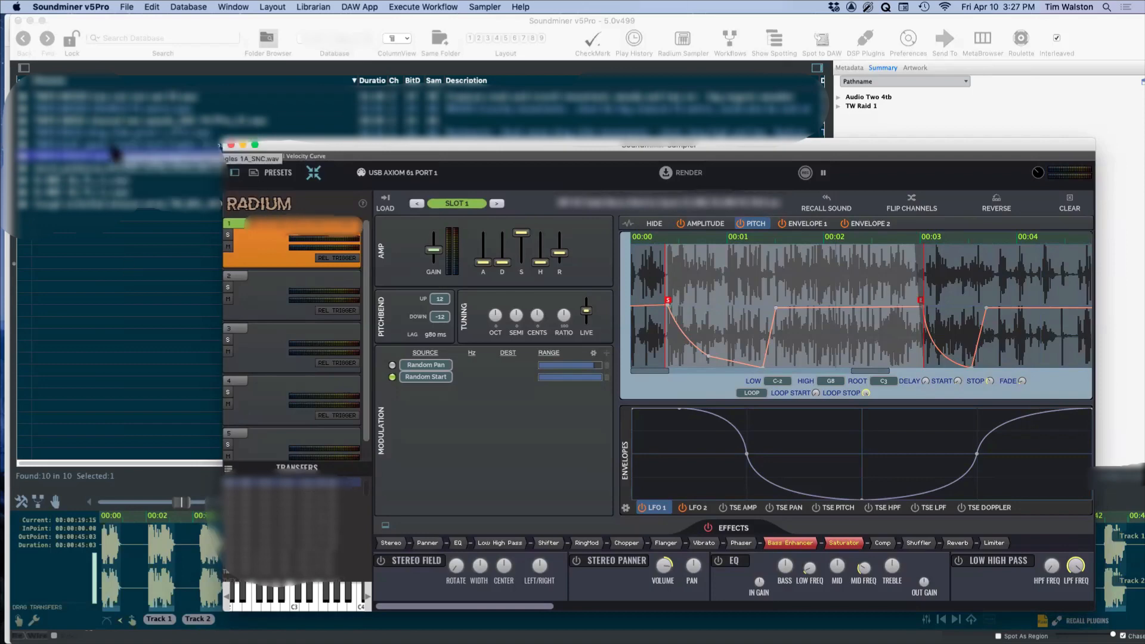
# Step: Load the eighth recording in the library list into sampler slot 2
pyautogui.click(108, 182)
pyautogui.click(264, 306)
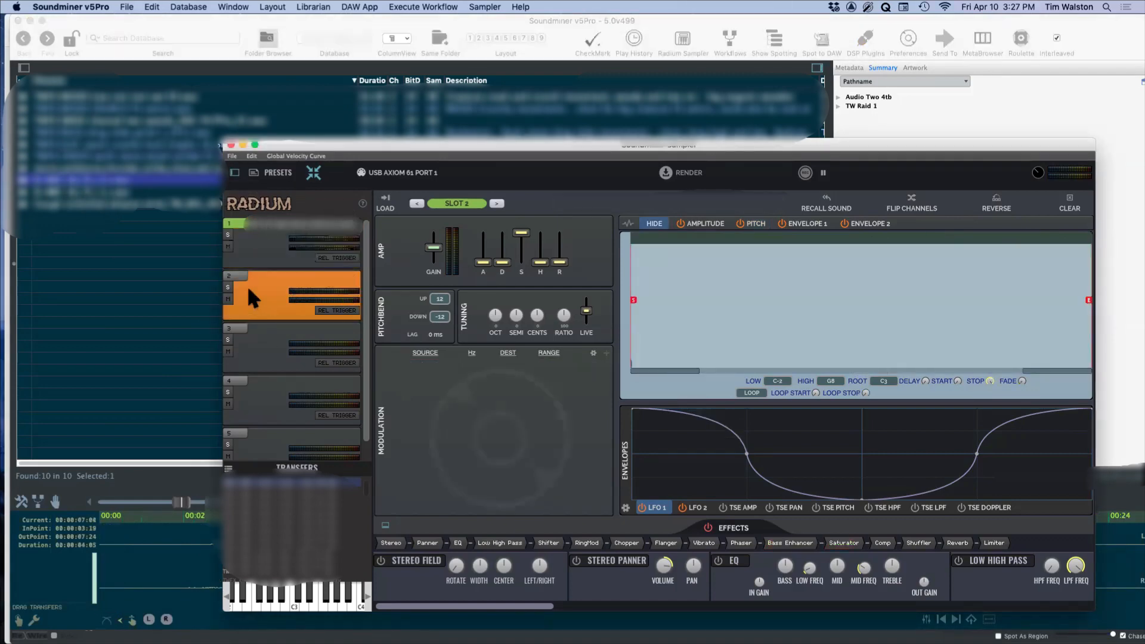
pyautogui.click(385, 200)
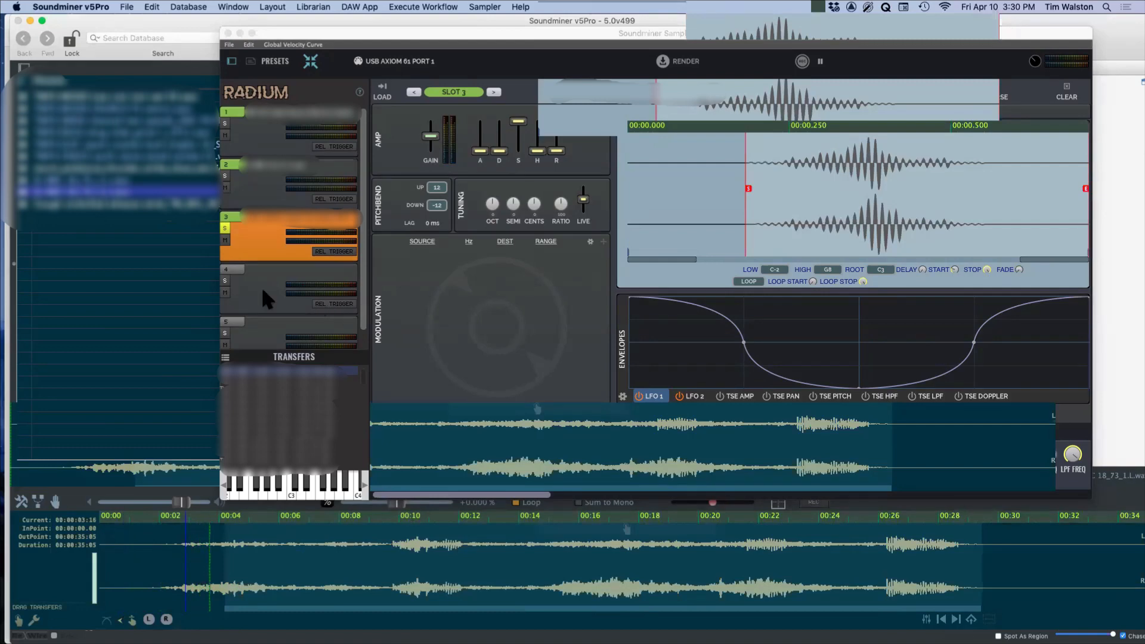
# Step: Load SI-BBC 18_73_1.L.wav into soloed slot 4 and limit its playback region to about 00:02 to 00:10
pyautogui.click(227, 277)
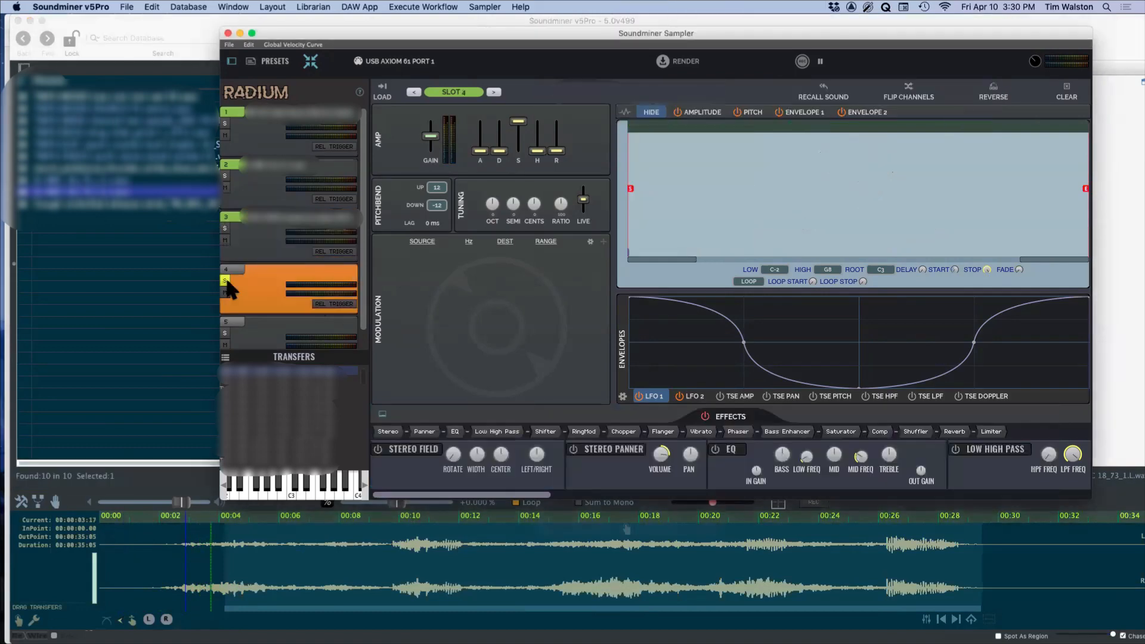
pyautogui.click(383, 88)
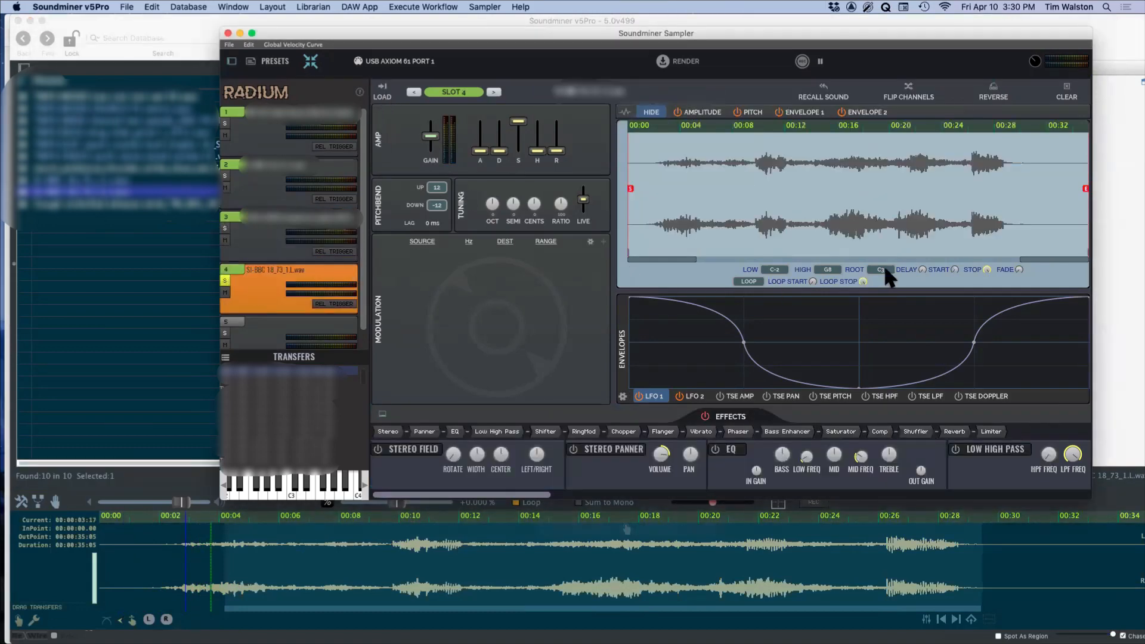
pyautogui.moveTo(1063, 201)
pyautogui.mouseDown()
pyautogui.moveTo(1081, 201)
pyautogui.moveTo(762, 222)
pyautogui.mouseUp()
pyautogui.moveTo(630, 189); pyautogui.dragTo(651, 190)
# Step: Raise slot 4's amp release and attack slightly and audition the sound
pyautogui.moveTo(557, 151); pyautogui.dragTo(561, 143)
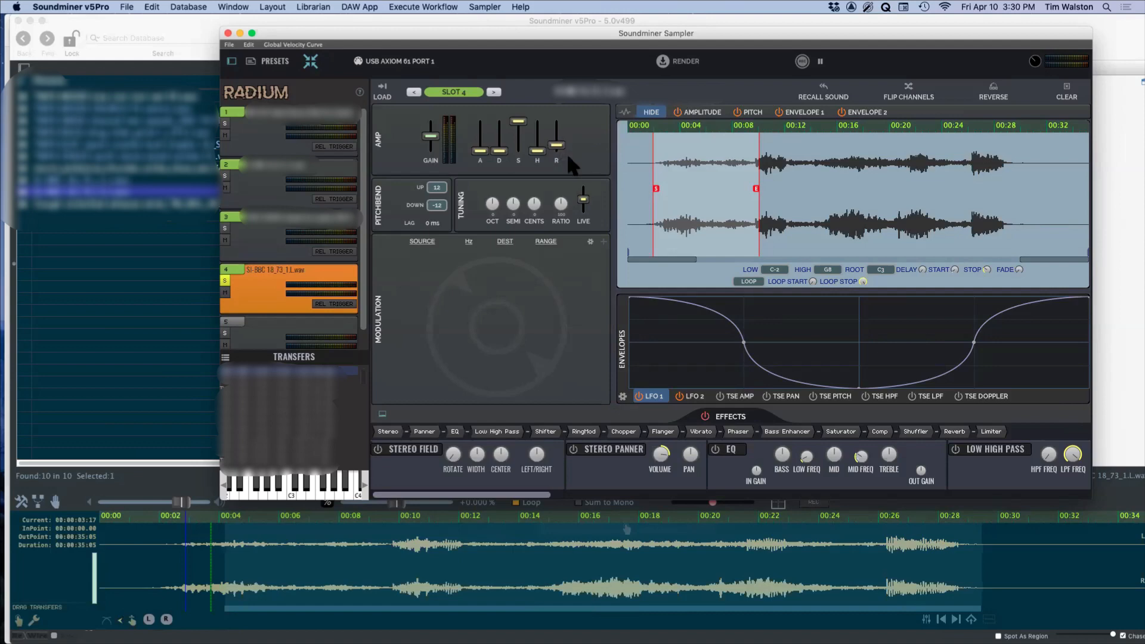
pyautogui.moveTo(480, 151); pyautogui.dragTo(482, 148)
pyautogui.press('space')
# Step: Move slot 4's playback start slightly later to about 2.5 seconds and set its downward pitchbend range to -5
pyautogui.moveTo(654, 190); pyautogui.dragTo(658, 188)
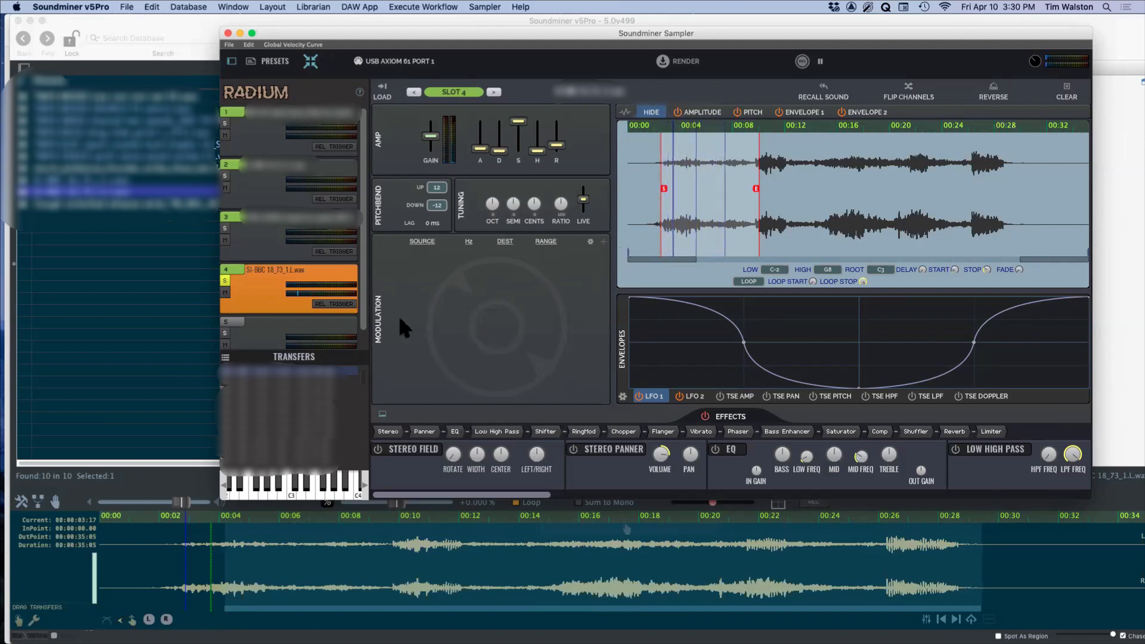
pyautogui.moveTo(436, 206); pyautogui.dragTo(446, 189)
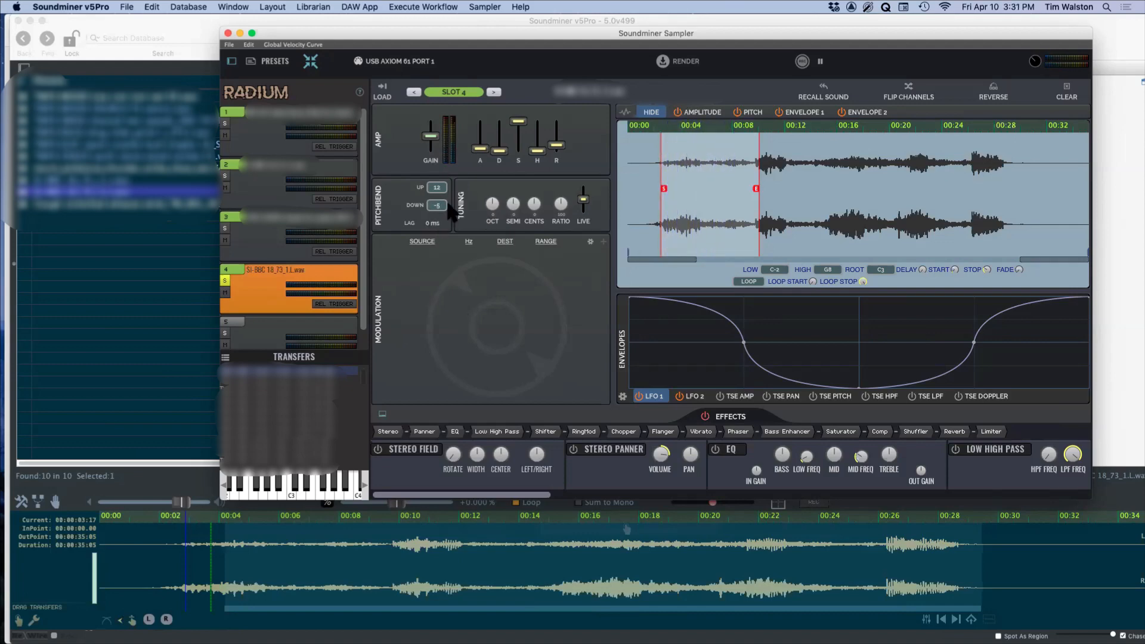